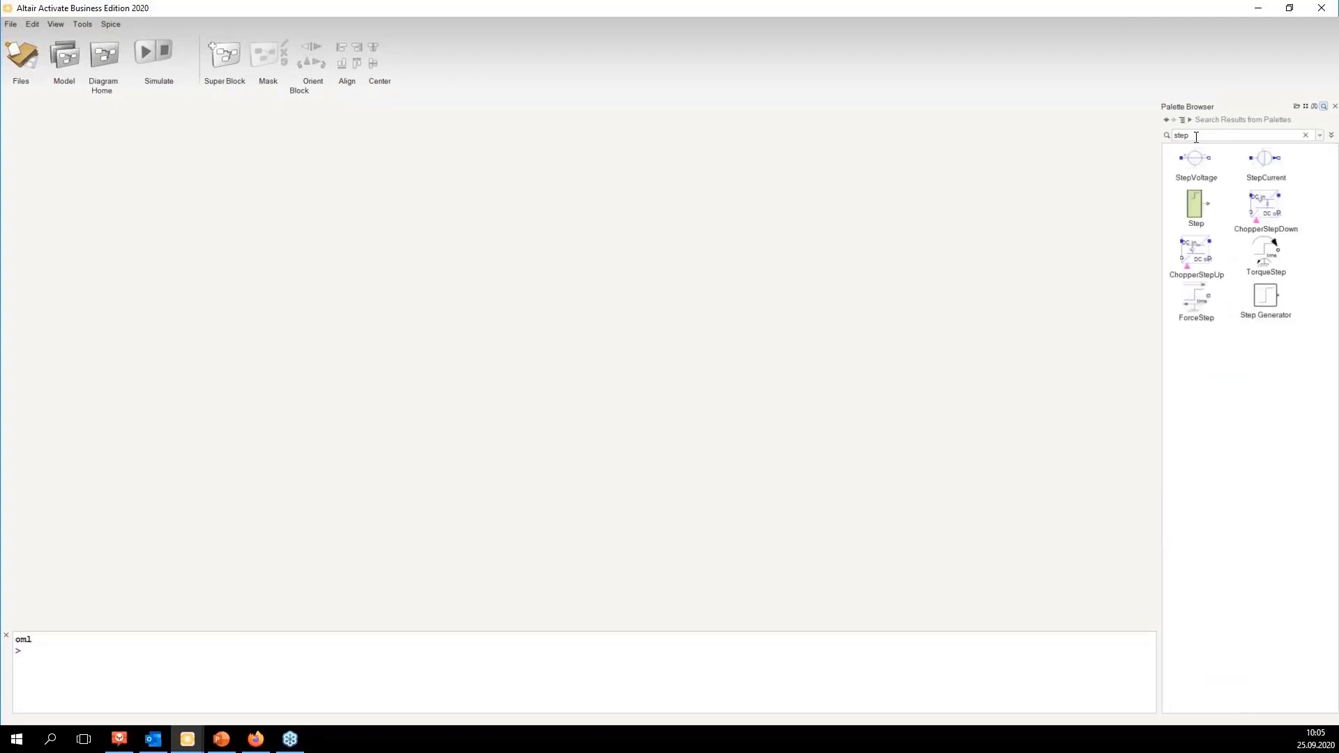
Step: Place a Step Generator block and a Gain block on the canvas and connect the step output to the gain input
{"action": "left_click_drag", "start_coordinate": [1266, 297], "coordinate": [759, 207]}
{"action": "left_click", "coordinate": [1221, 134]}
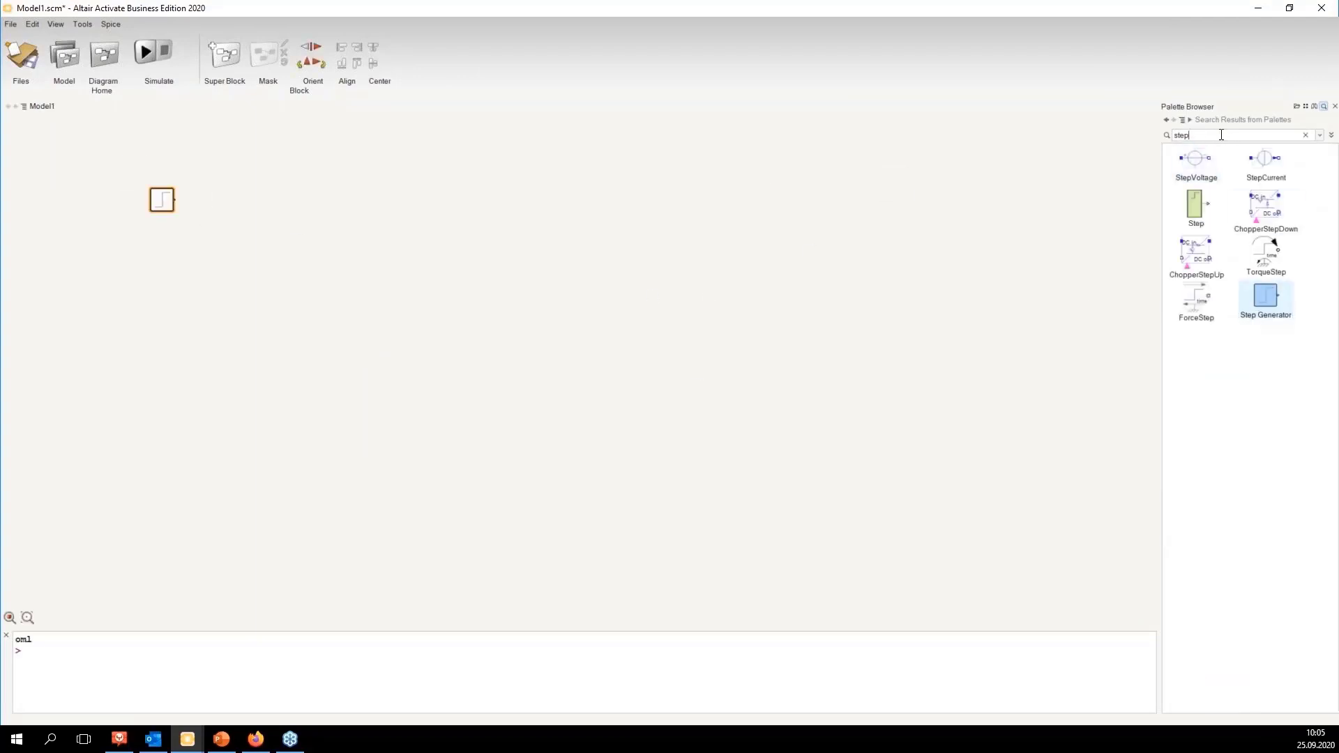
{"action": "type", "text": "gain"}
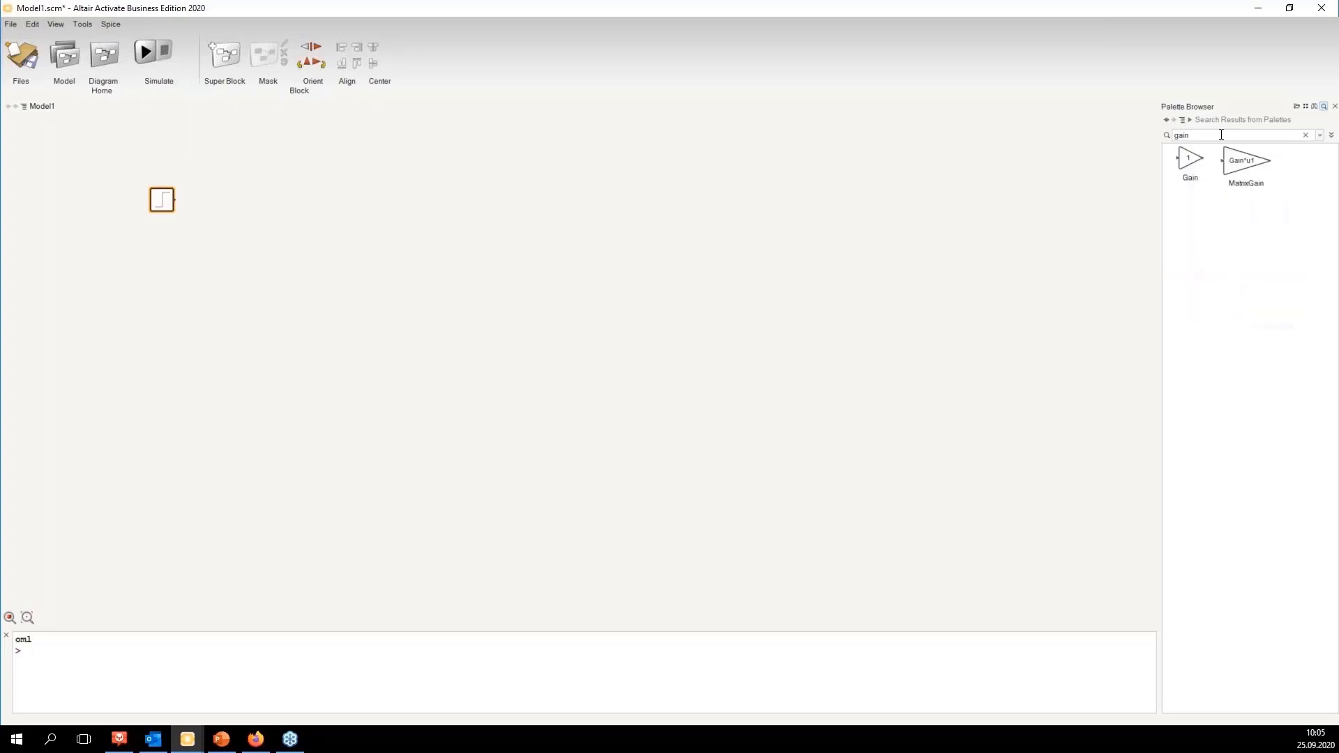
{"action": "left_click_drag", "start_coordinate": [1190, 159], "coordinate": [241, 207]}
{"action": "left_click", "coordinate": [229, 232]}
{"action": "left_click", "coordinate": [164, 202]}
{"action": "left_click", "coordinate": [241, 201], "text": "ctrl"}
{"action": "left_click", "coordinate": [252, 216]}
{"action": "left_click", "coordinate": [243, 223]}
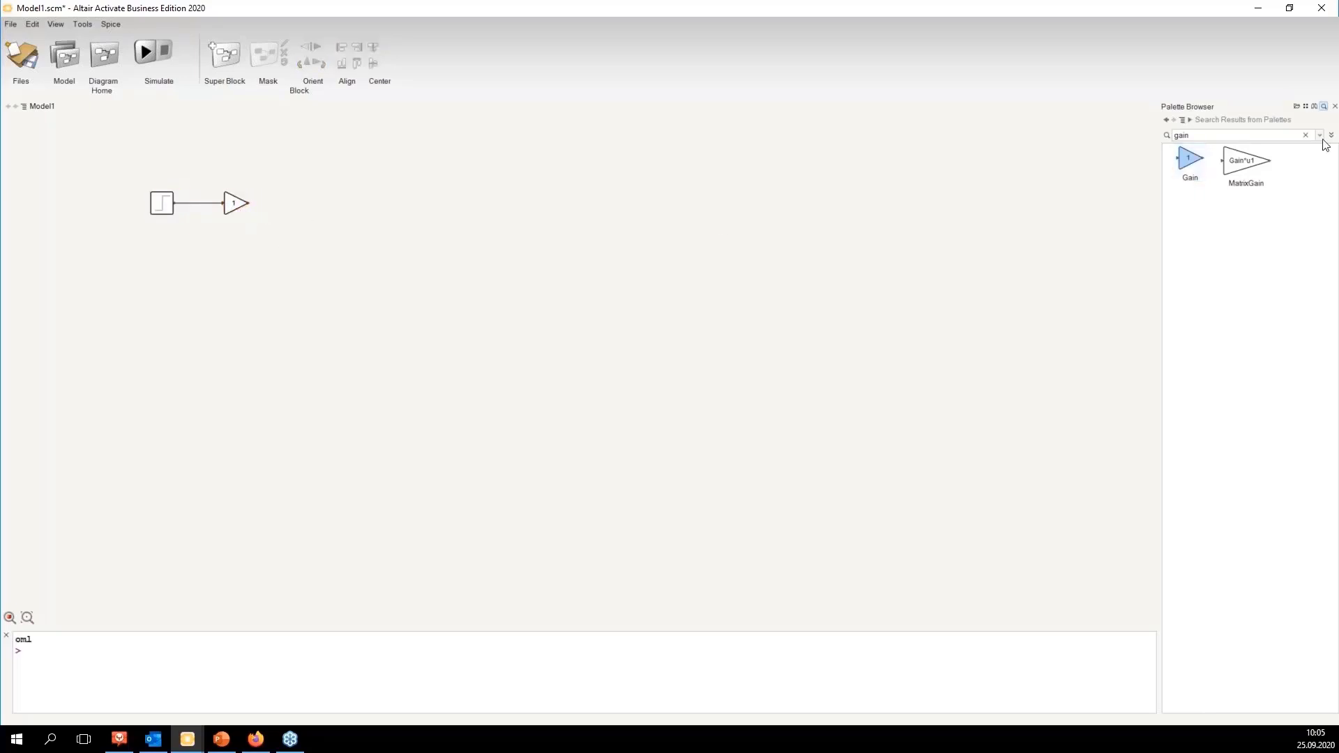
Step: Search the palette for sum and place a Sum block connected to the gain's output
{"action": "double_click", "coordinate": [1218, 136]}
{"action": "type", "text": "step"}
{"action": "mouse_move", "coordinate": [1190, 164]}
{"action": "left_mouse_down"}
{"action": "mouse_move", "coordinate": [1034, 270]}
{"action": "mouse_move", "coordinate": [353, 223]}
{"action": "mouse_move", "coordinate": [250, 203]}
{"action": "left_mouse_up"}
Step: Set the Sum block's number of inputs to 4, apply it, and enlarge the block vertically
{"action": "double_click", "coordinate": [342, 215]}
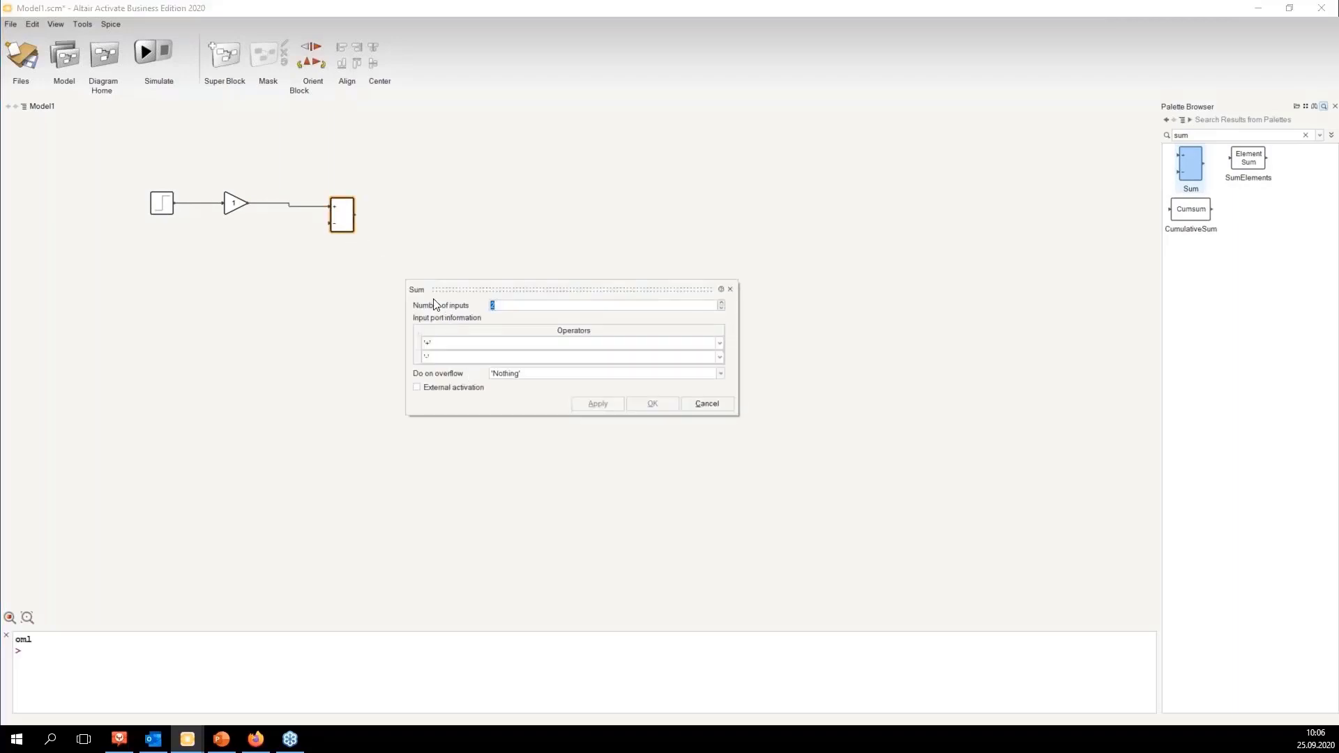
{"action": "left_click", "coordinate": [722, 303]}
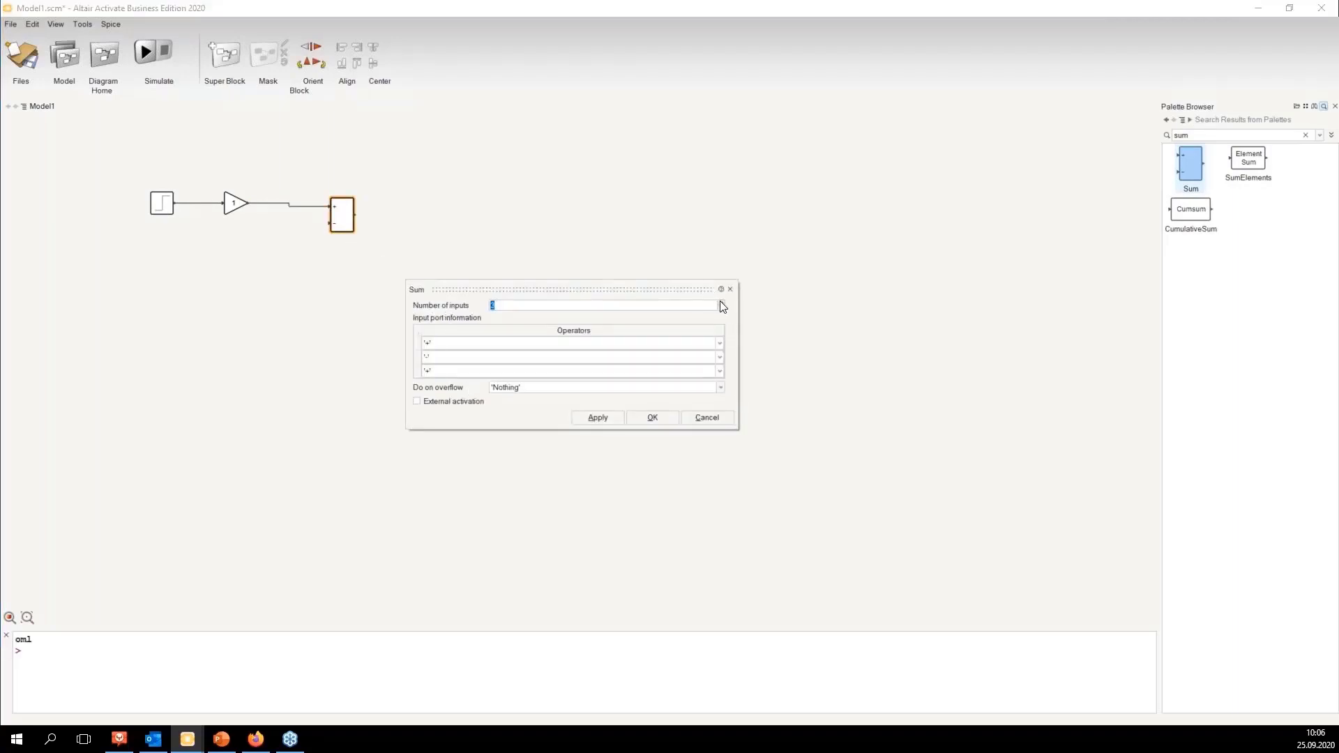
{"action": "left_click", "coordinate": [721, 303]}
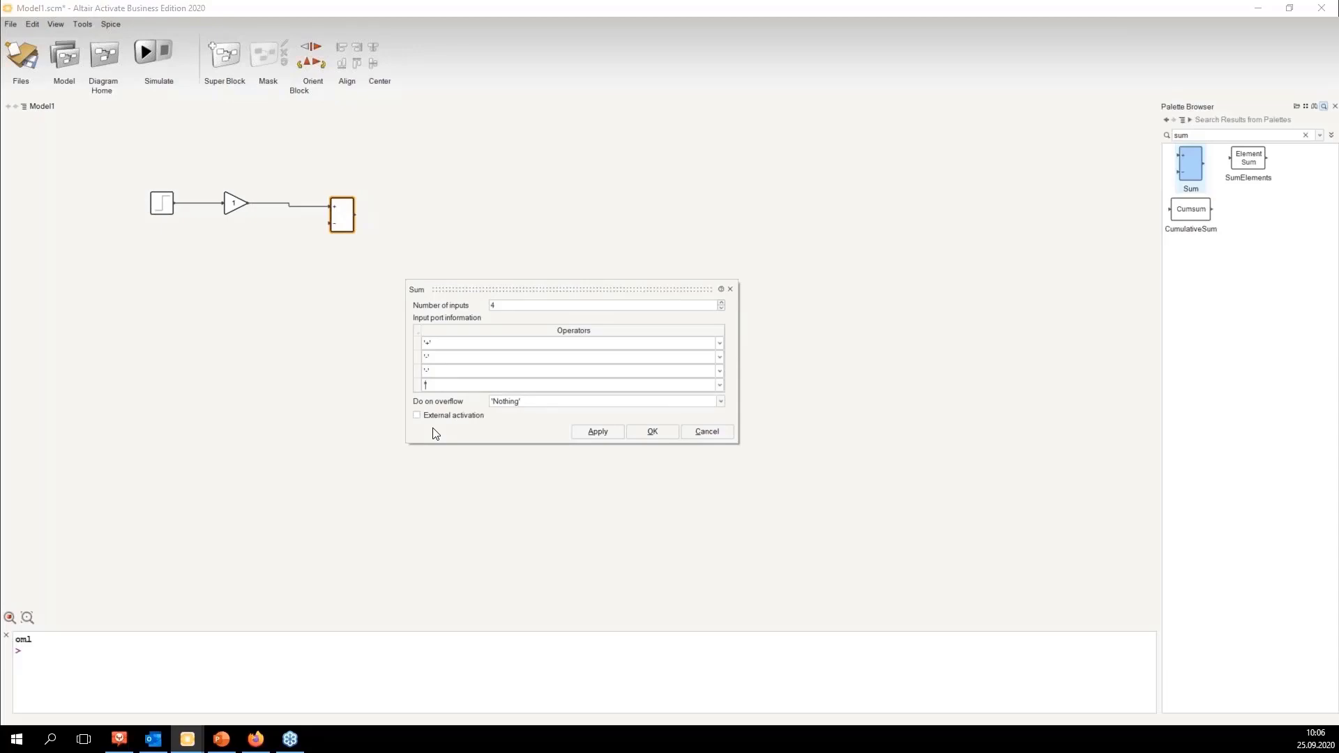
{"action": "left_click", "coordinate": [597, 434]}
{"action": "left_click", "coordinate": [706, 434]}
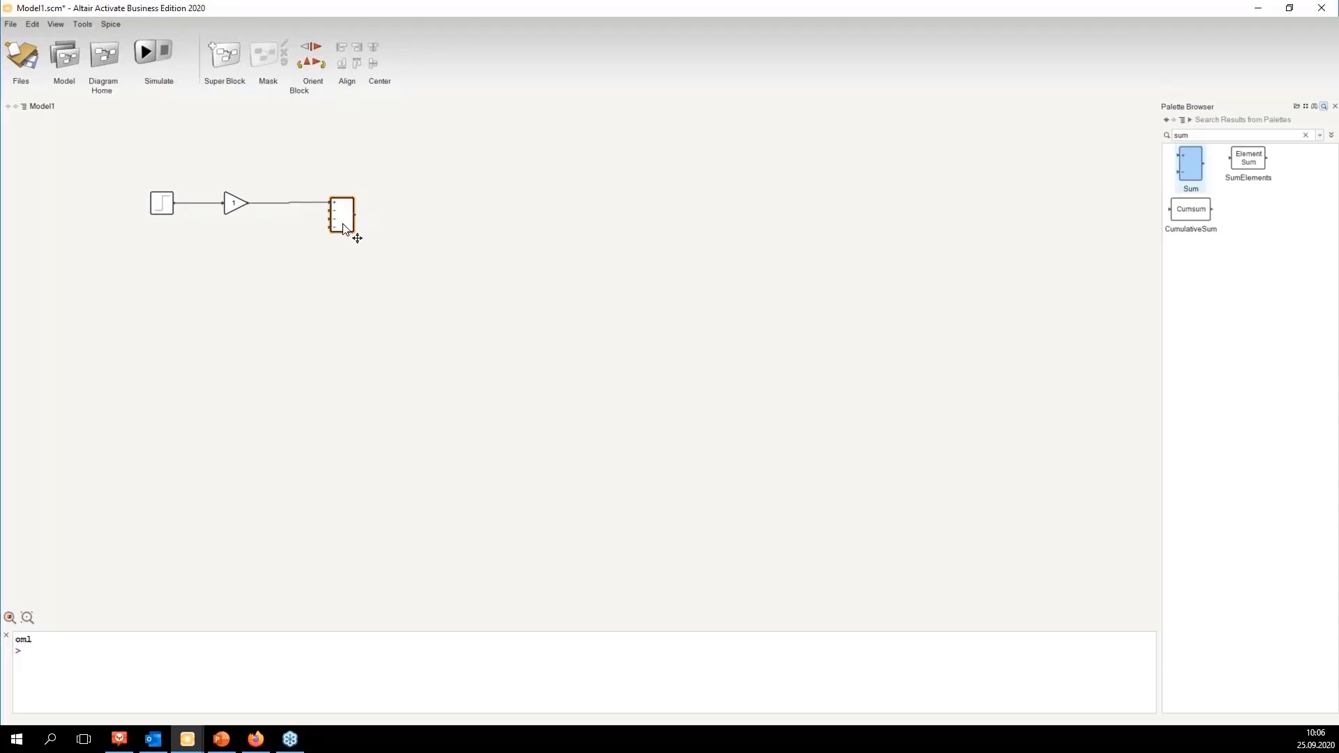
{"action": "left_click_drag", "start_coordinate": [343, 226], "coordinate": [358, 253]}
{"action": "left_click", "coordinate": [475, 261]}
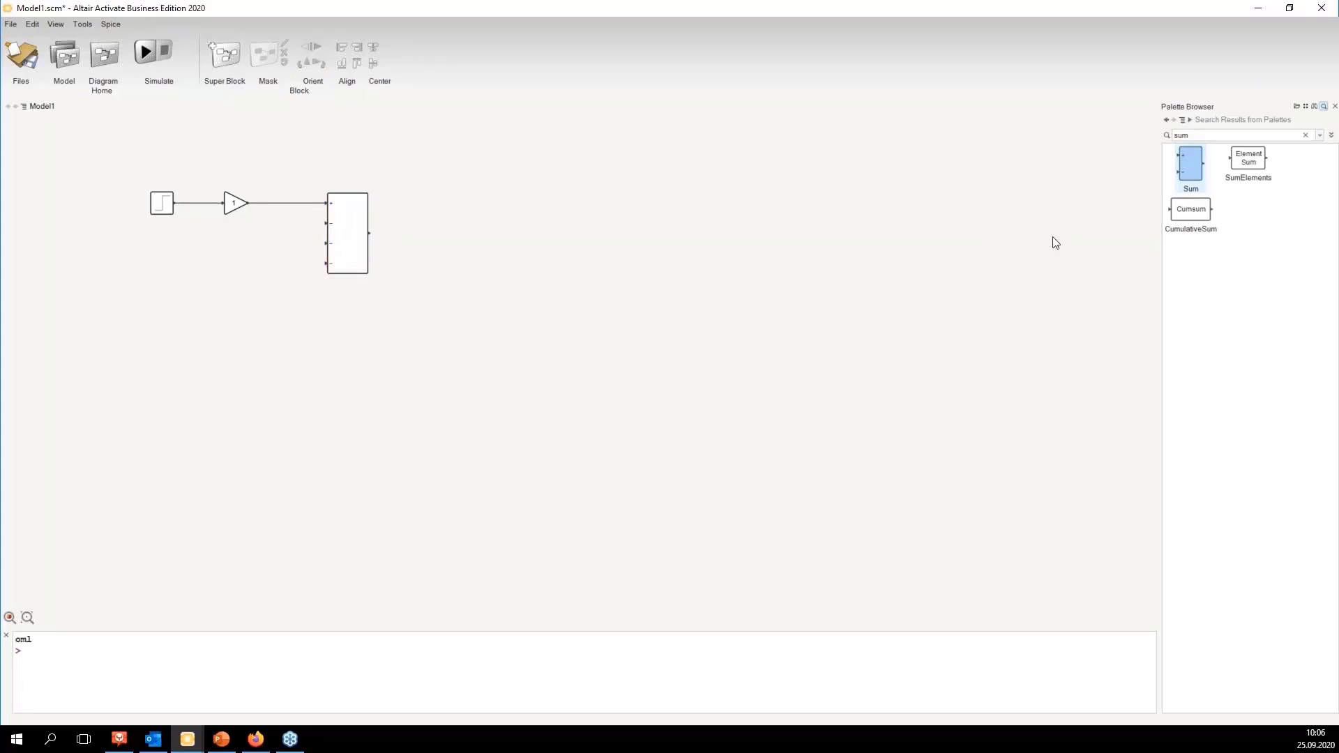
Step: Place another Gain block to the right of the Sum block and connect the sum output to it
{"action": "double_click", "coordinate": [1209, 137]}
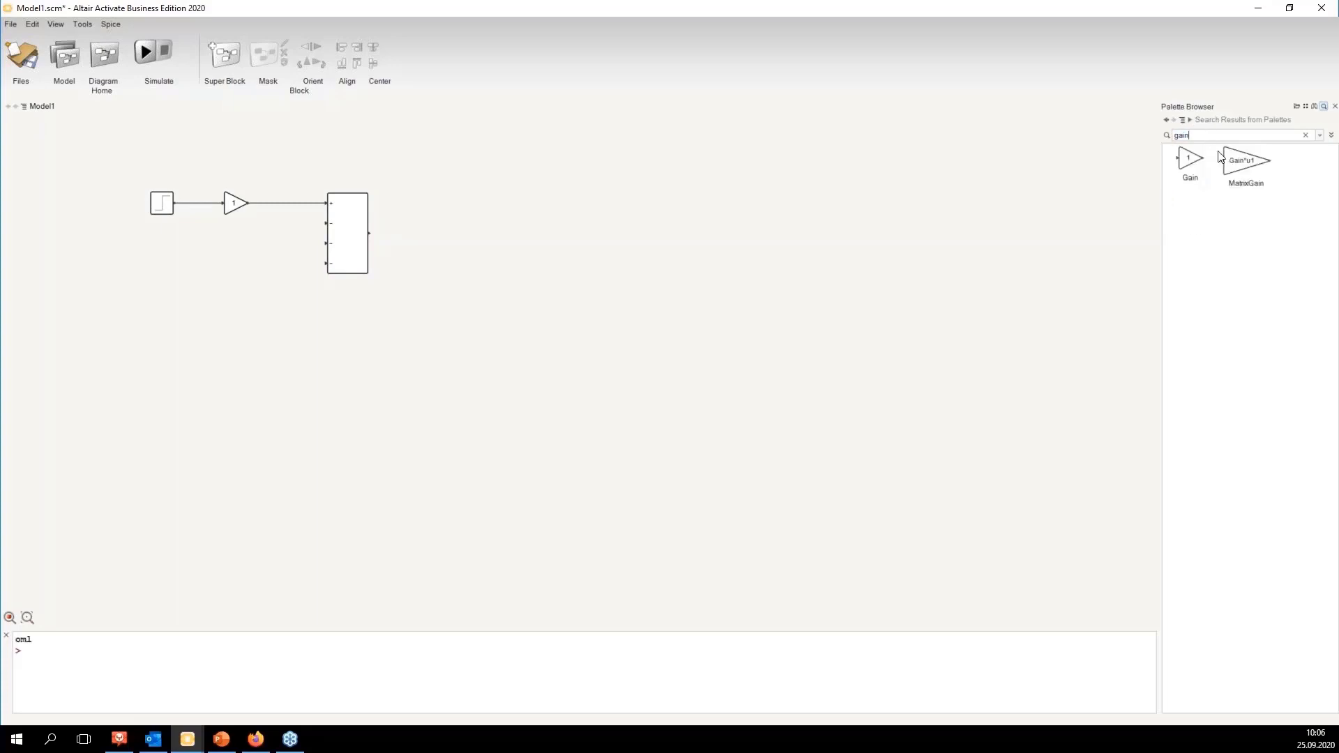
{"action": "left_click_drag", "start_coordinate": [1190, 159], "coordinate": [473, 244]}
{"action": "left_click", "coordinate": [354, 241]}
{"action": "left_click", "coordinate": [438, 244], "text": "ctrl"}
{"action": "left_click", "coordinate": [444, 252]}
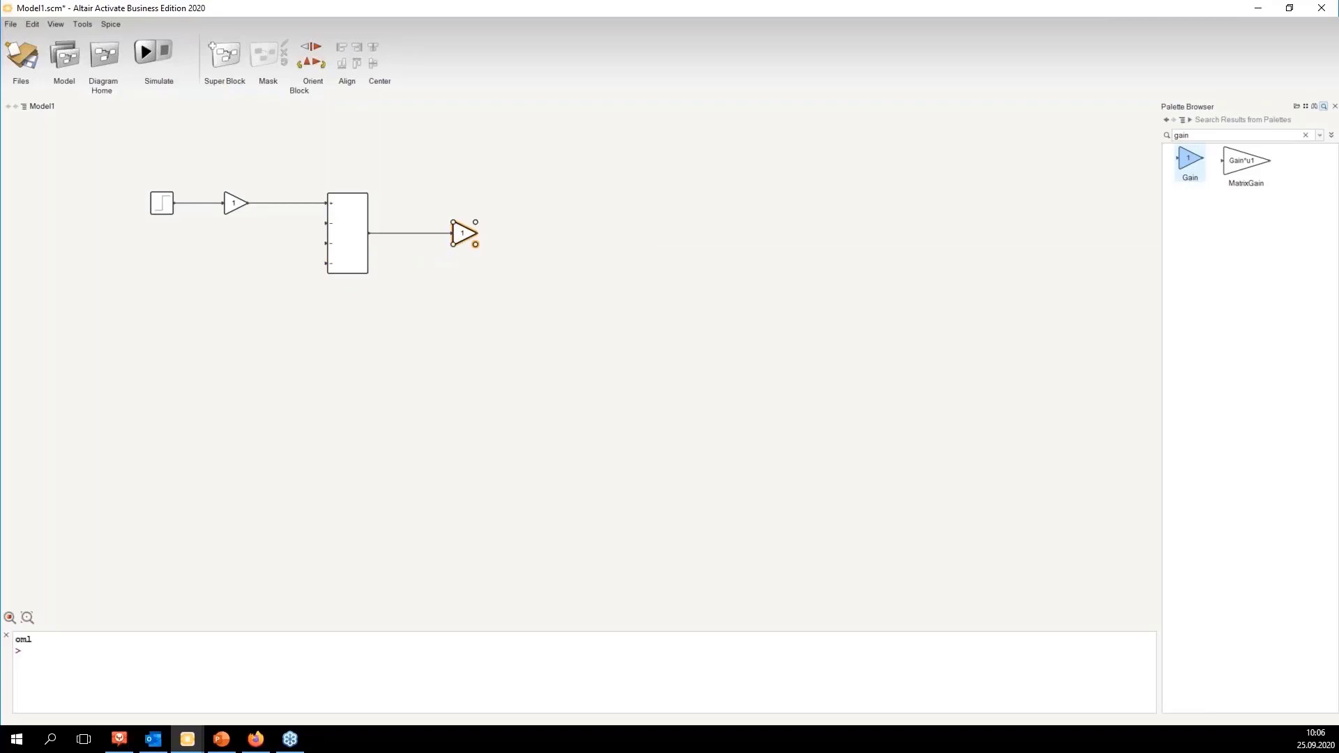
Step: Set the new gain's value to 1/m
{"action": "double_click", "coordinate": [466, 236]}
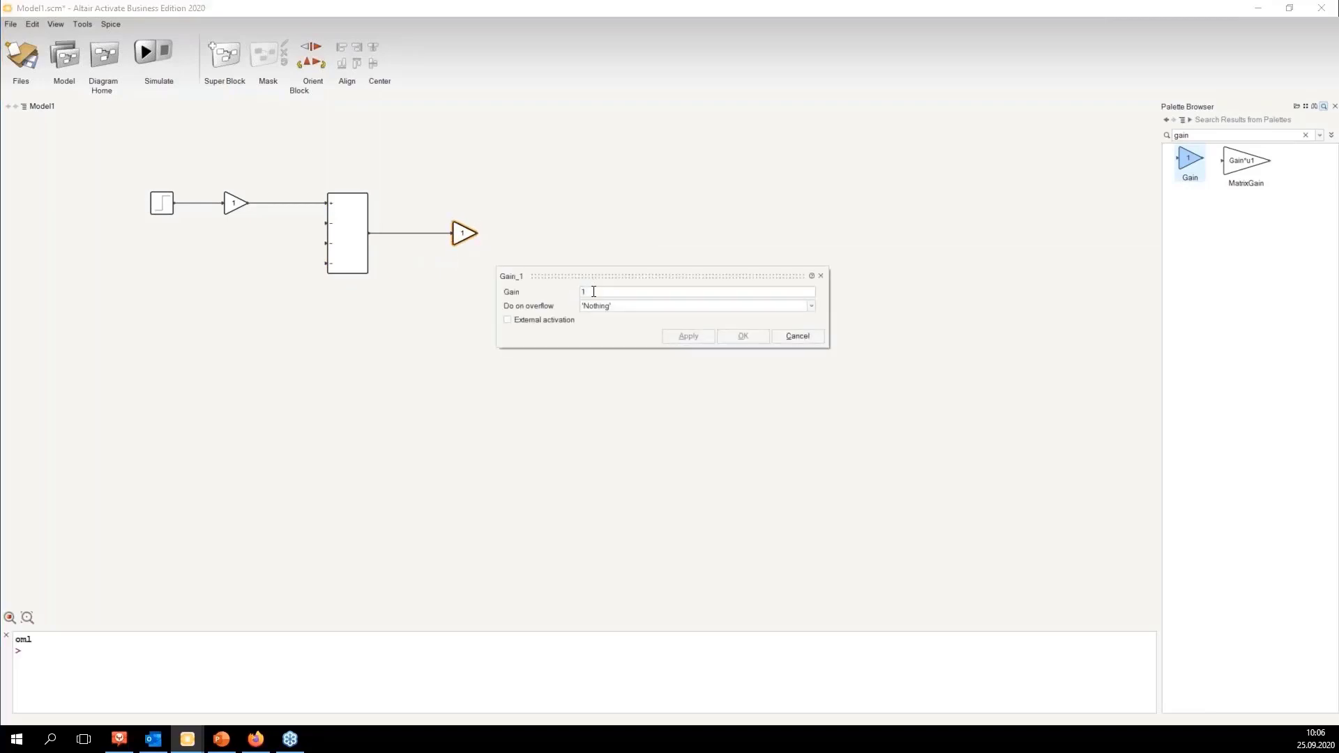
{"action": "type", "text": "/m"}
{"action": "key", "text": "Return"}
{"action": "left_click", "coordinate": [562, 249]}
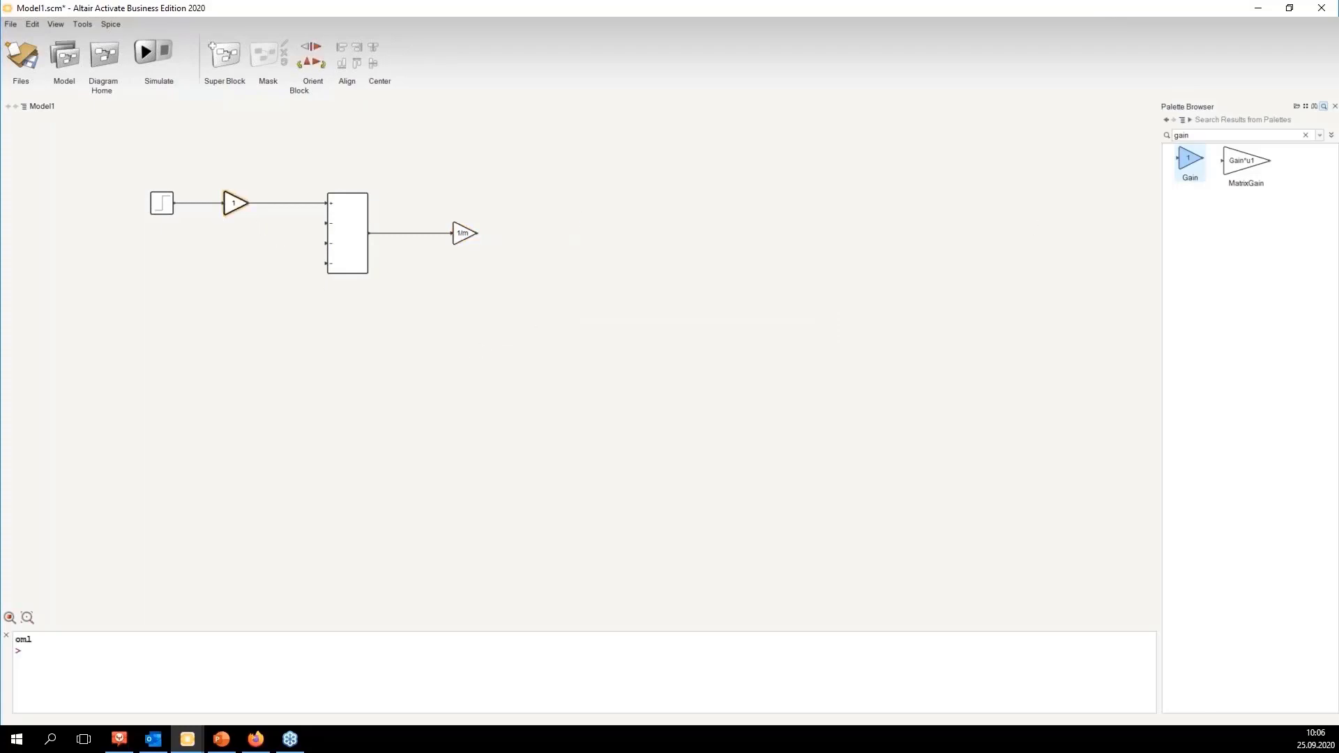
Step: Set the first gain's value, after the Step Generator, to 1/r
{"action": "double_click", "coordinate": [236, 203]}
{"action": "type", "text": "/t"}
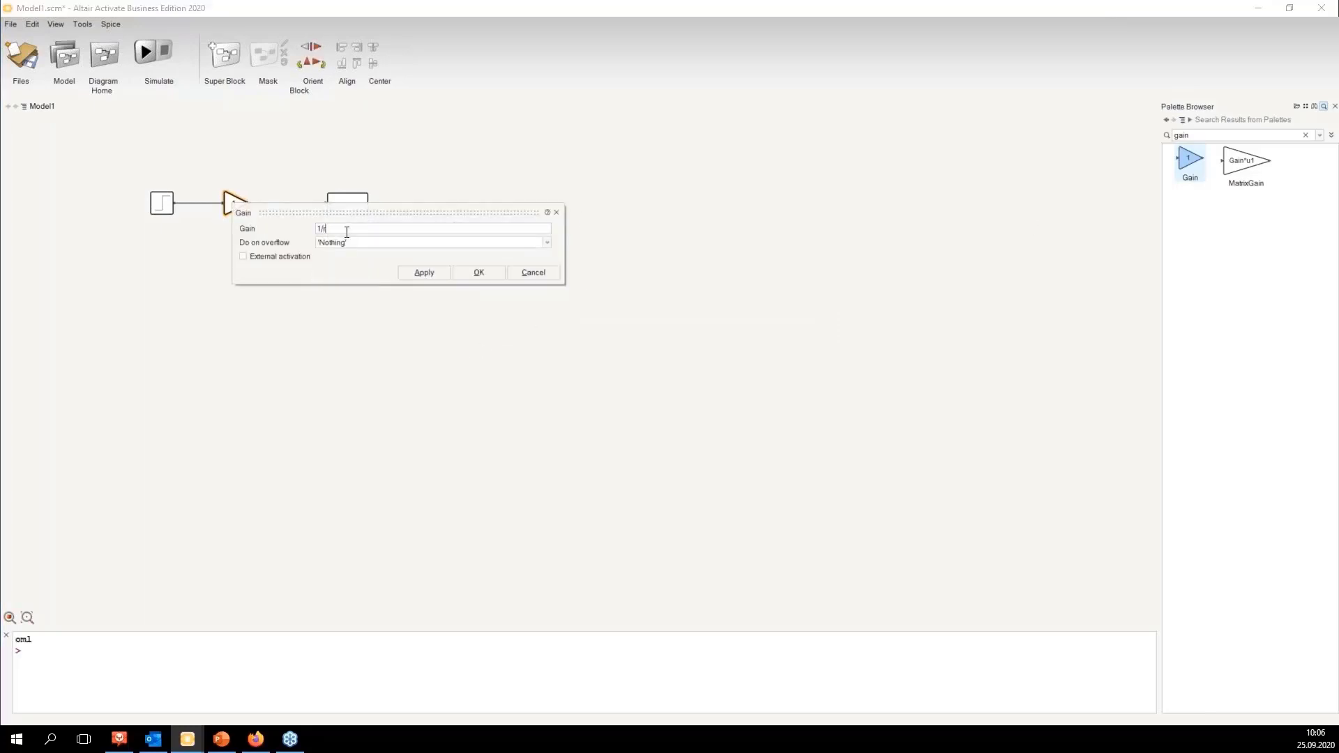
{"action": "type", "text": "r"}
{"action": "key", "text": "Return"}
{"action": "left_click", "coordinate": [253, 283]}
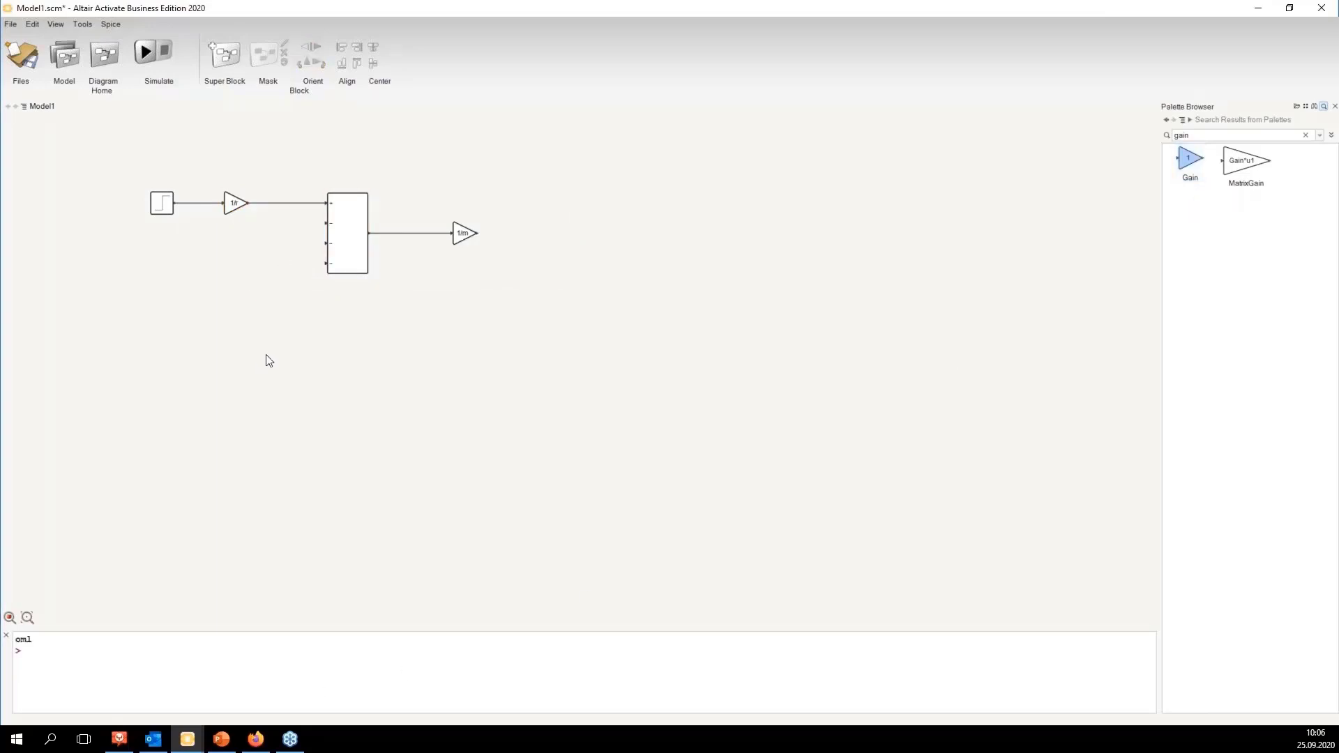
Step: Review the car dynamics equations slide in the presentation, then return to the model
{"action": "left_click_drag", "start_coordinate": [128, 146], "coordinate": [305, 243]}
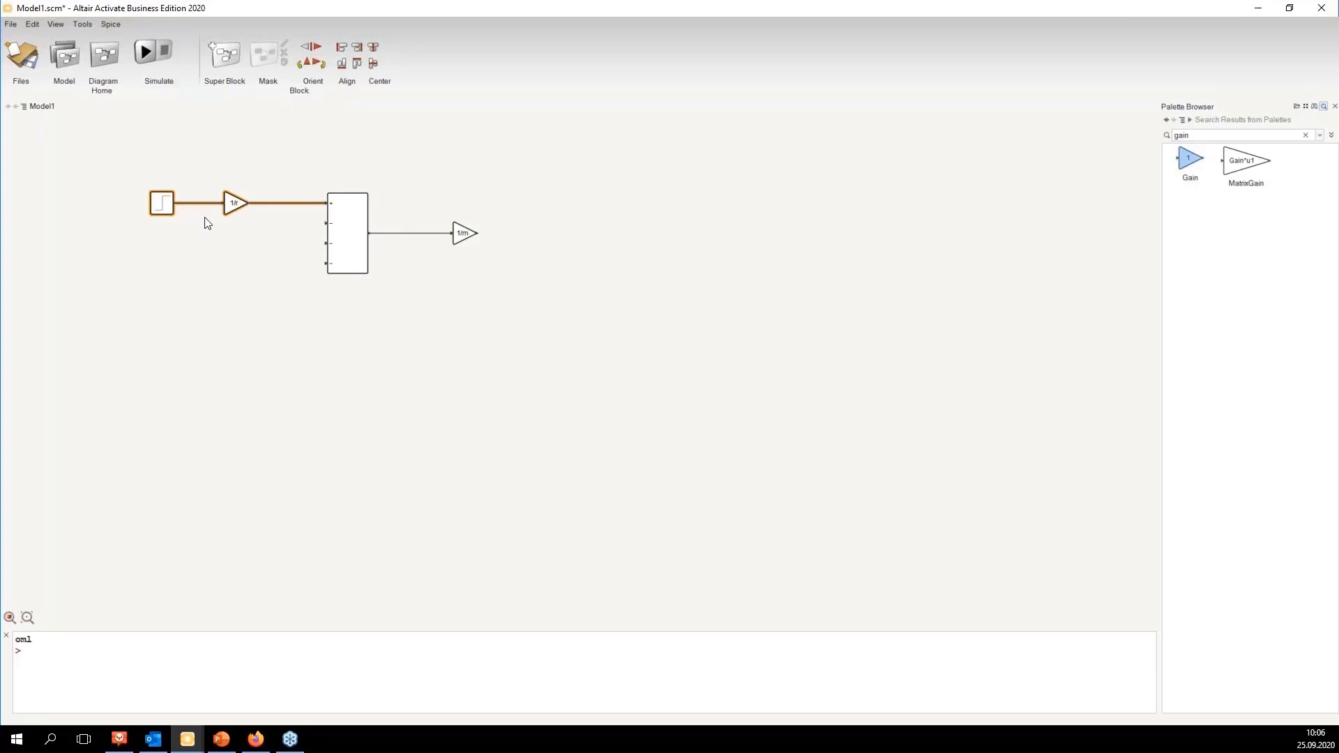
{"action": "left_click", "coordinate": [236, 277]}
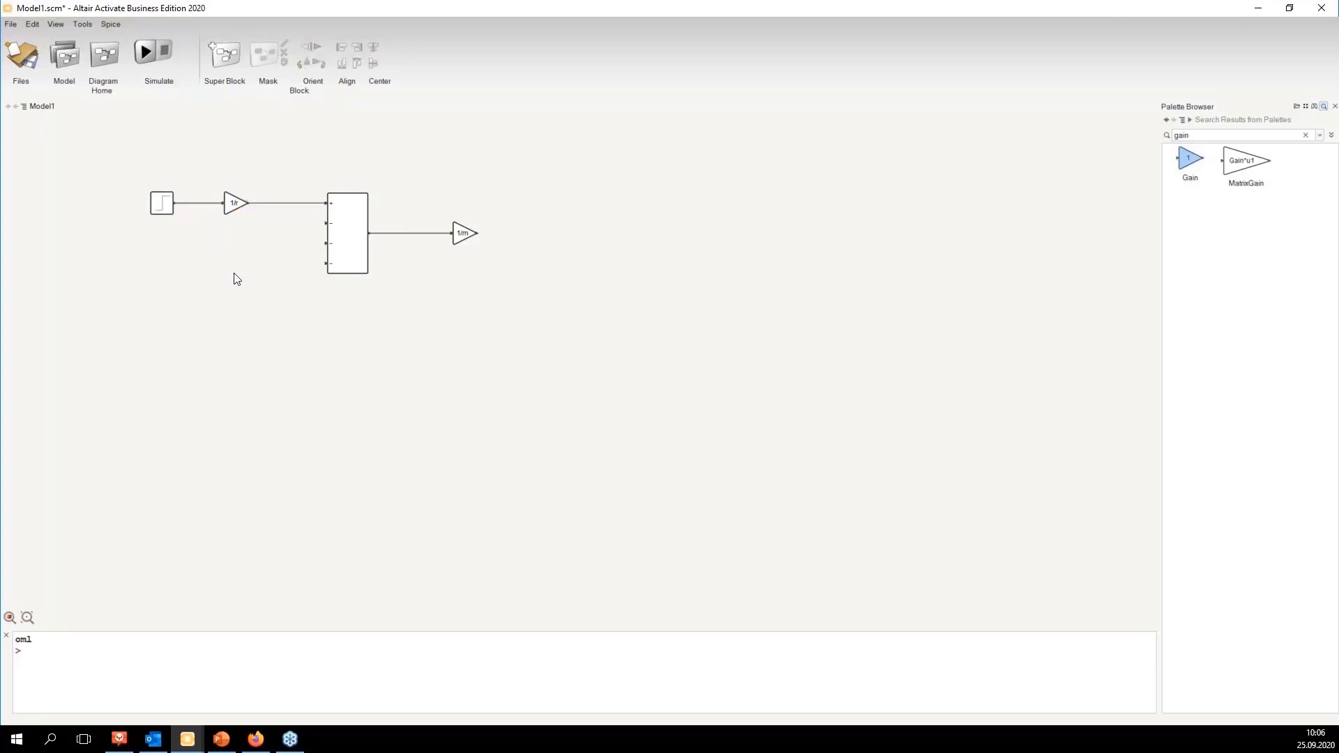
{"action": "left_click", "coordinate": [221, 738]}
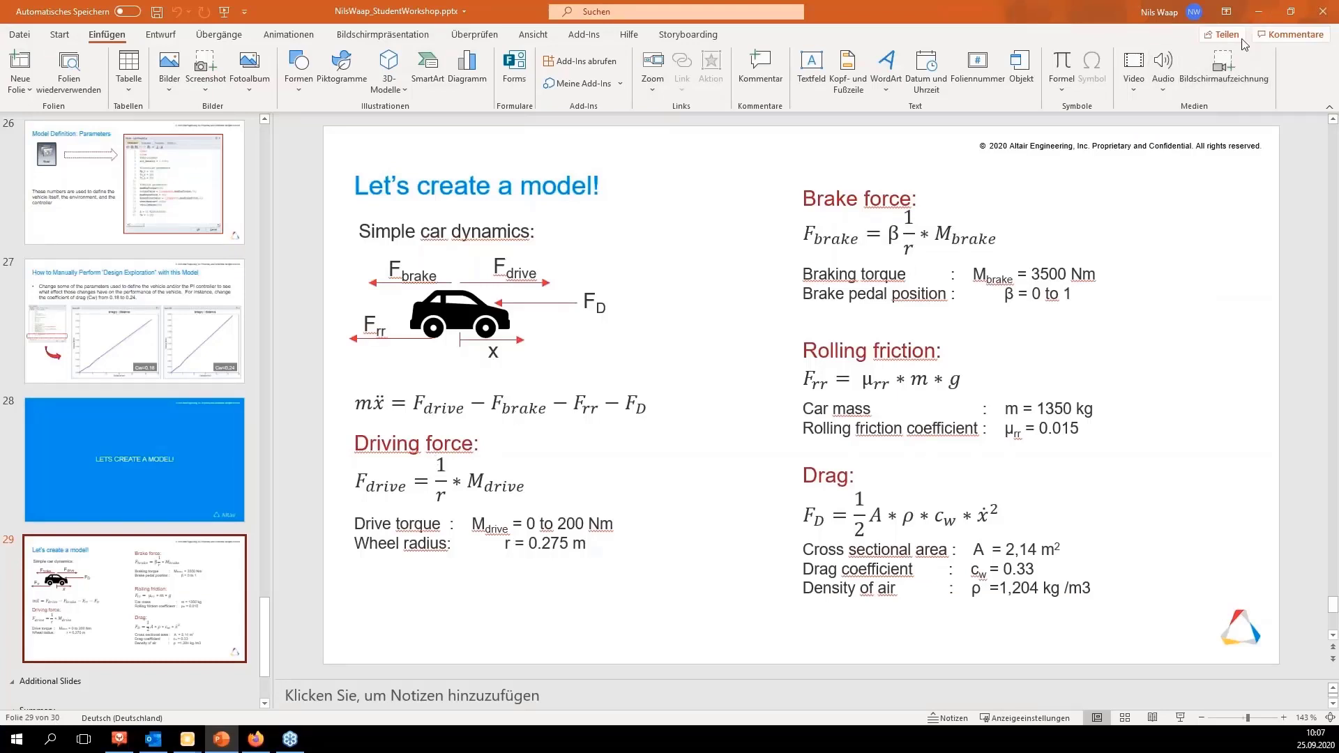
{"action": "left_click", "coordinate": [1259, 11]}
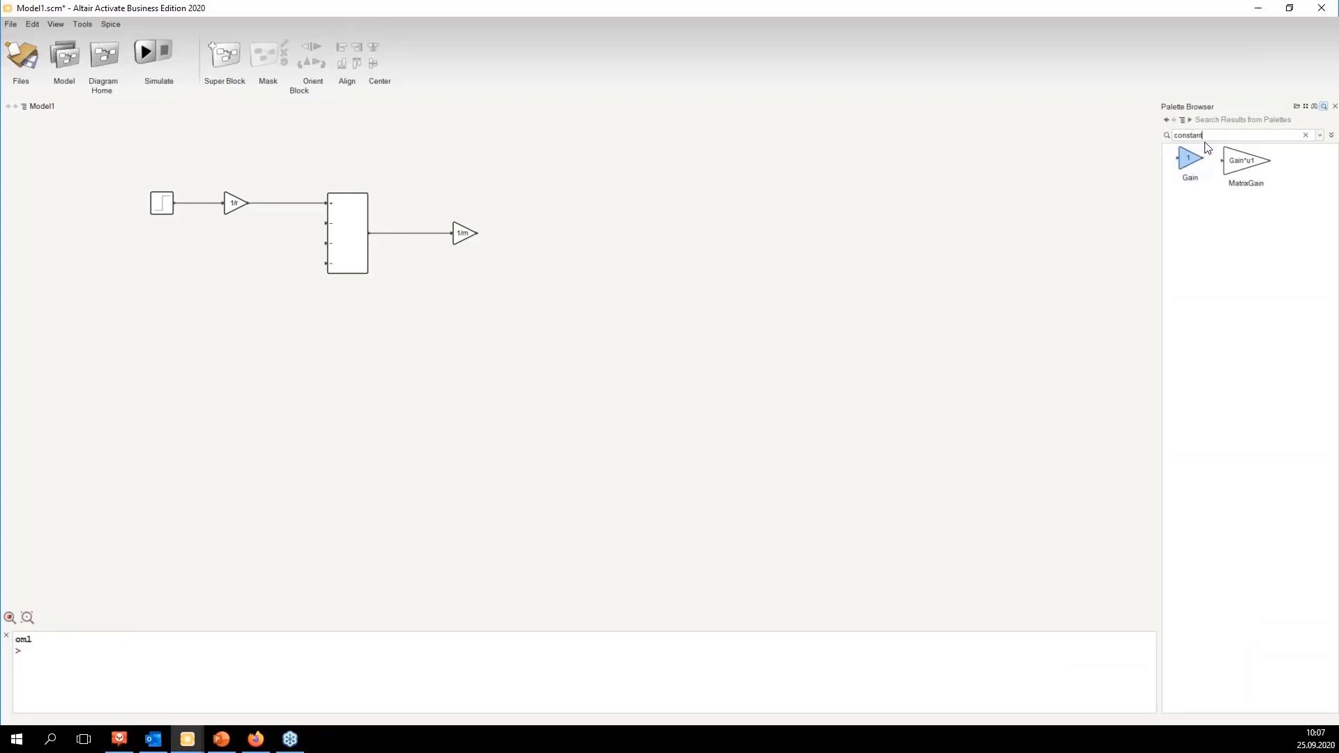
Step: Search the palette for constant and place a Constant block below the Step Generator
{"action": "key", "text": "Return"}
{"action": "scroll", "coordinate": [1225, 223], "scroll_direction": "down", "scroll_amount": 2}
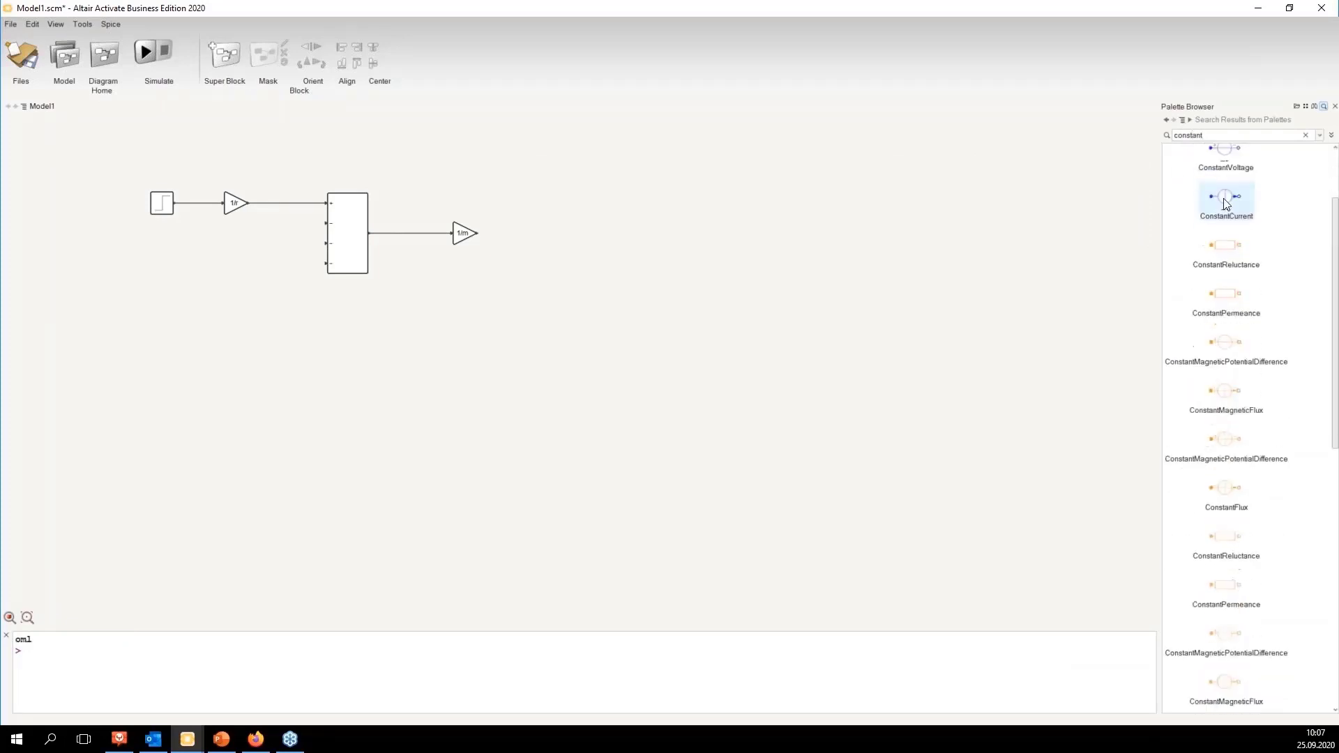
{"action": "scroll", "coordinate": [1225, 223], "scroll_direction": "down", "scroll_amount": 10}
{"action": "left_click_drag", "start_coordinate": [1227, 486], "coordinate": [164, 259]}
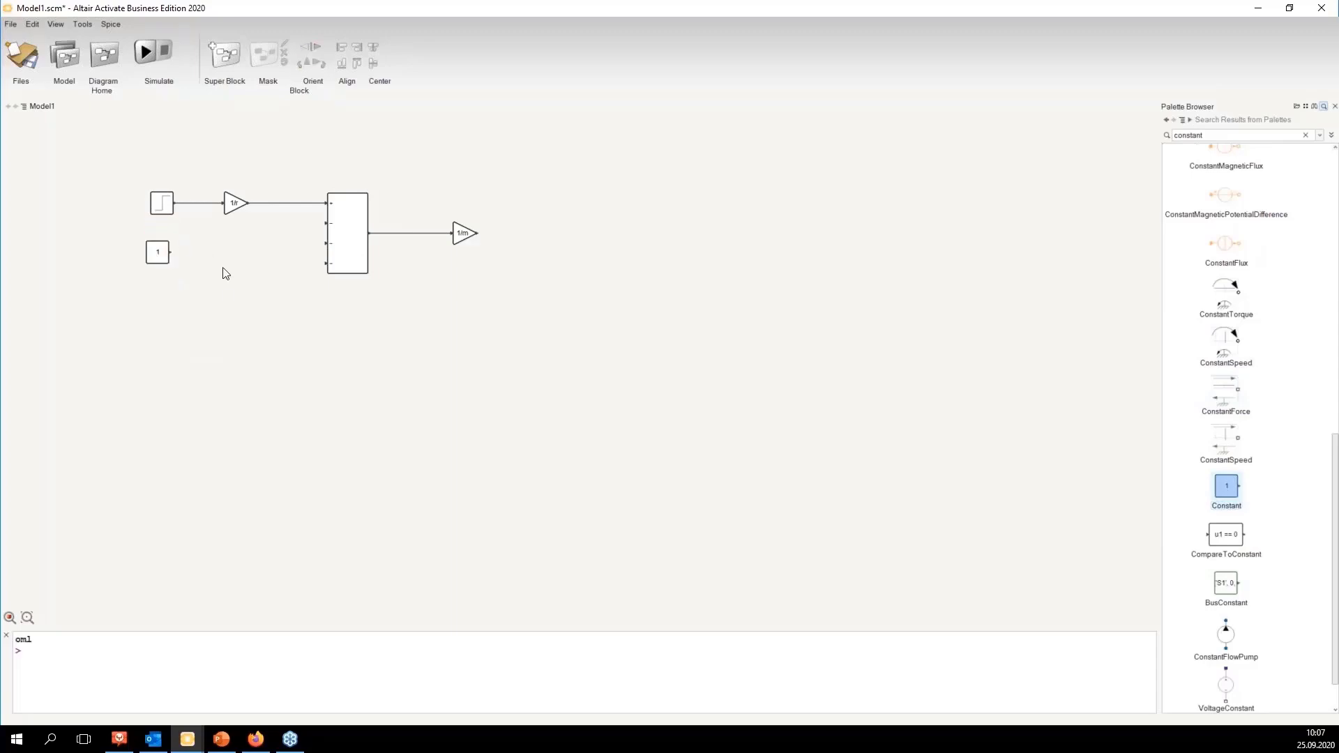
Step: Search the palette for multi blocks, scroll through the results, and clear the search
{"action": "double_click", "coordinate": [1226, 136]}
{"action": "type", "text": "multi"}
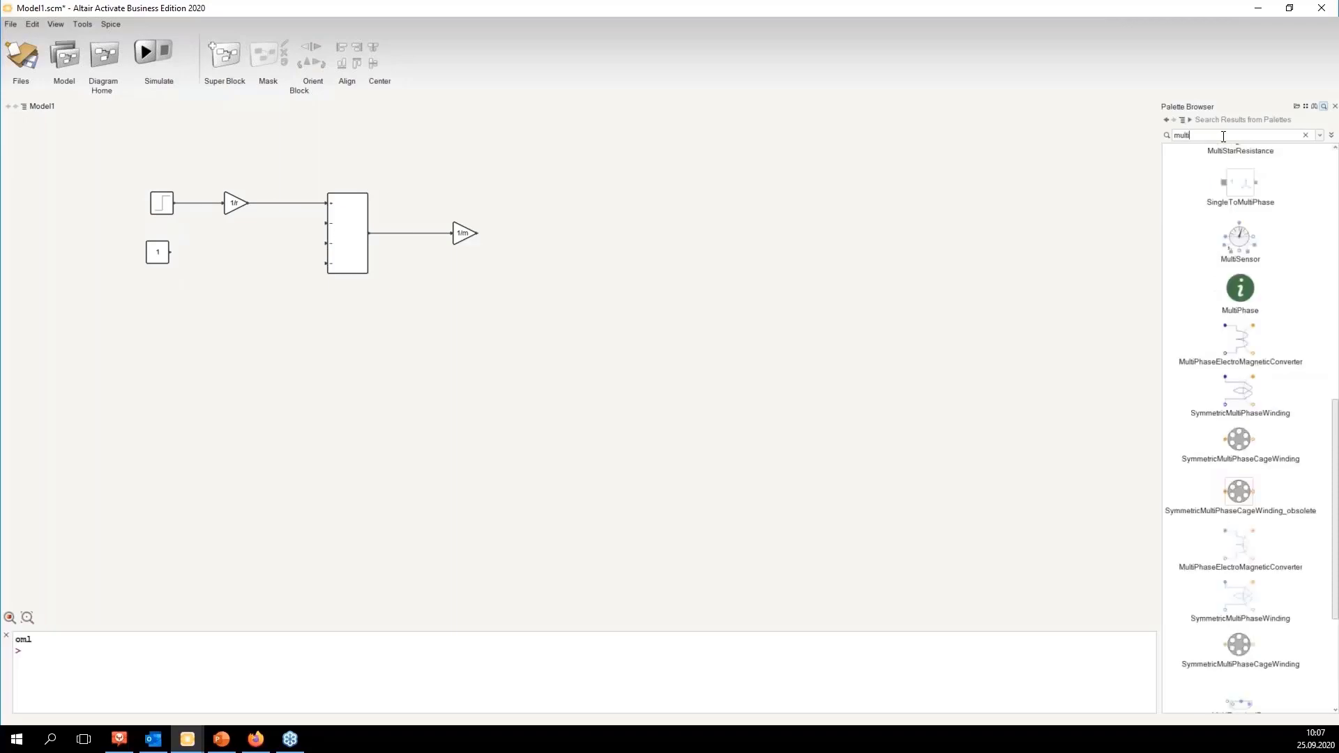
{"action": "scroll", "coordinate": [1223, 291], "scroll_direction": "down", "scroll_amount": 3}
{"action": "scroll", "coordinate": [1227, 313], "scroll_direction": "up", "scroll_amount": 5}
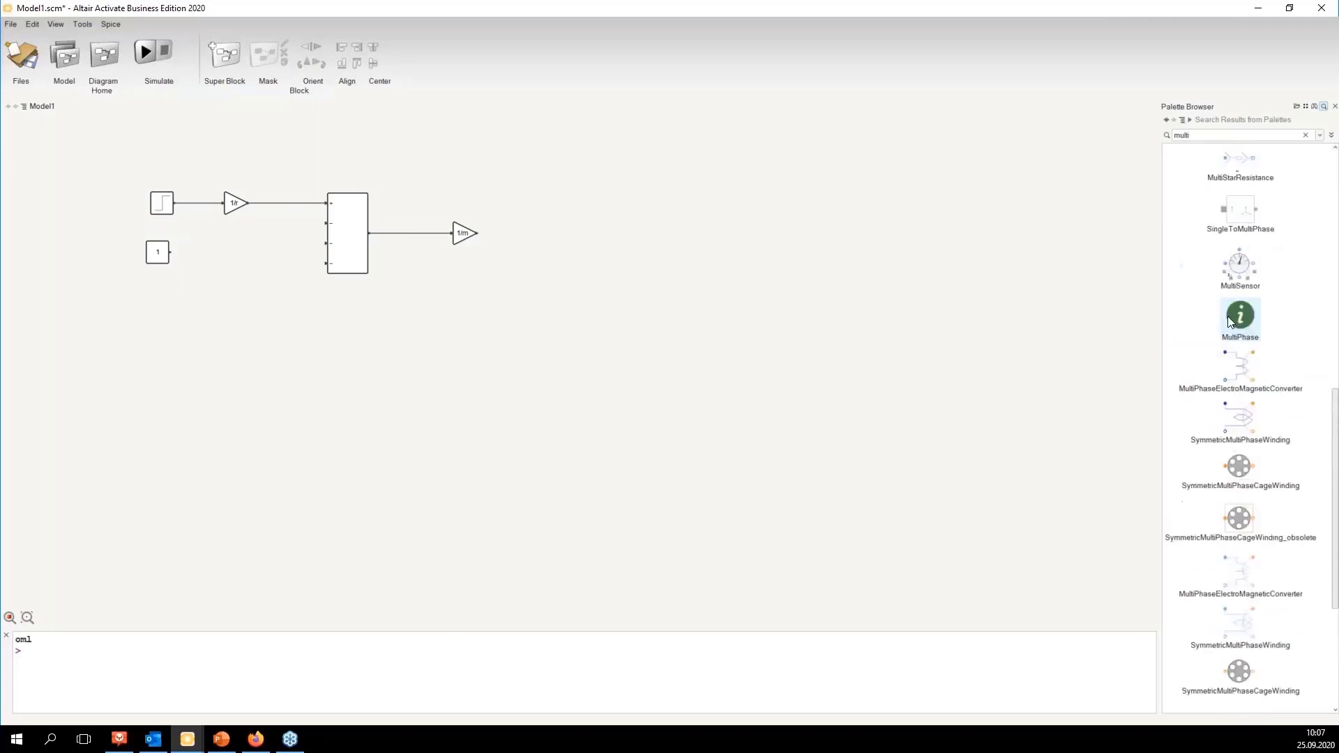
{"action": "scroll", "coordinate": [1229, 336], "scroll_direction": "up", "scroll_amount": 3}
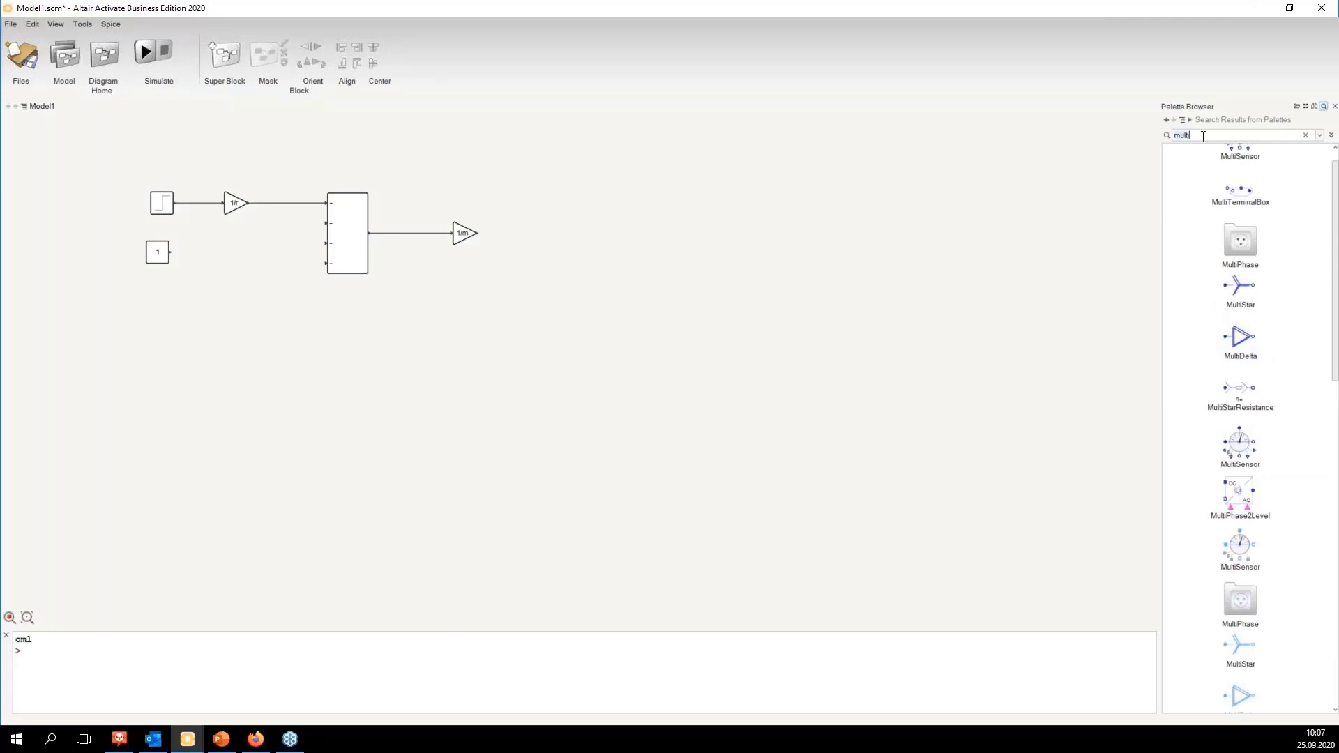
{"action": "key", "text": "BackSpace"}
{"action": "key", "text": "BackSpace"}
{"action": "key", "text": "BackSpace"}
{"action": "key", "text": "BackSpace"}
{"action": "key", "text": "BackSpace"}
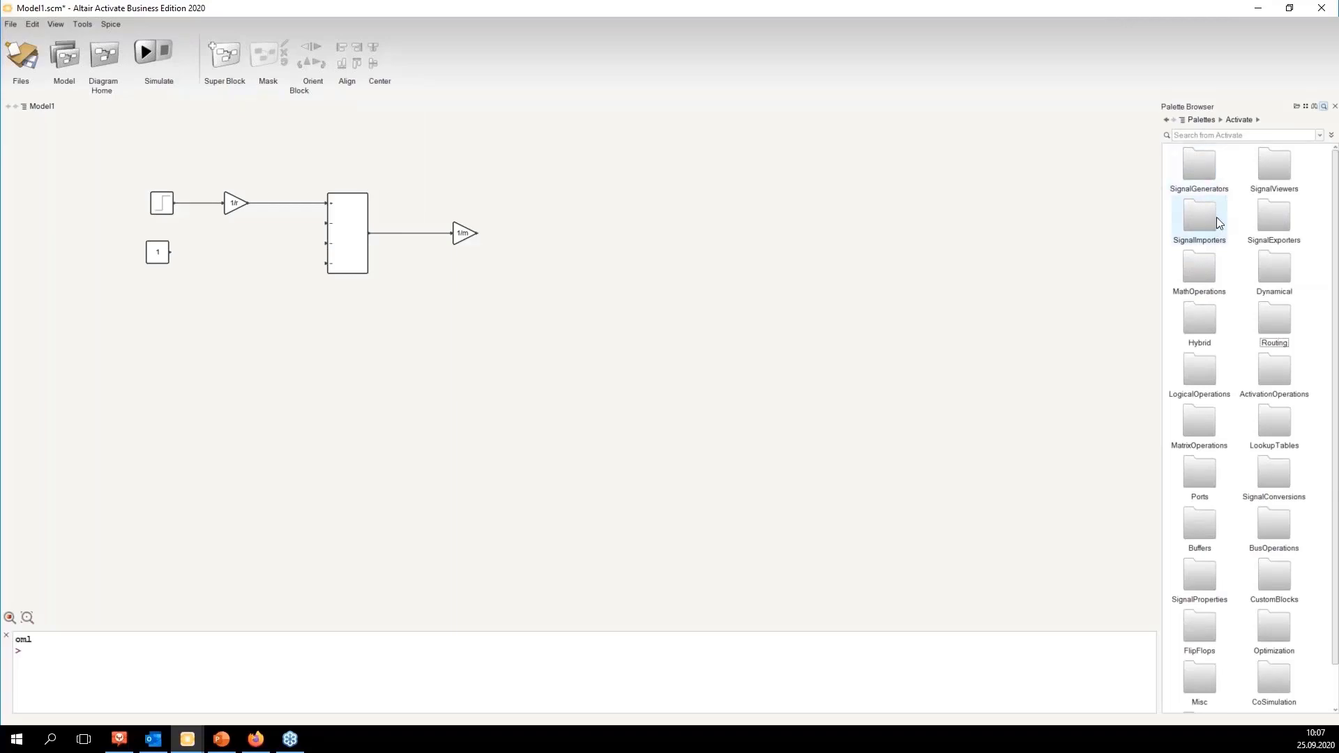
Step: Open the MathOperations palette and place a Gain block below the diagram
{"action": "left_click", "coordinate": [1209, 271]}
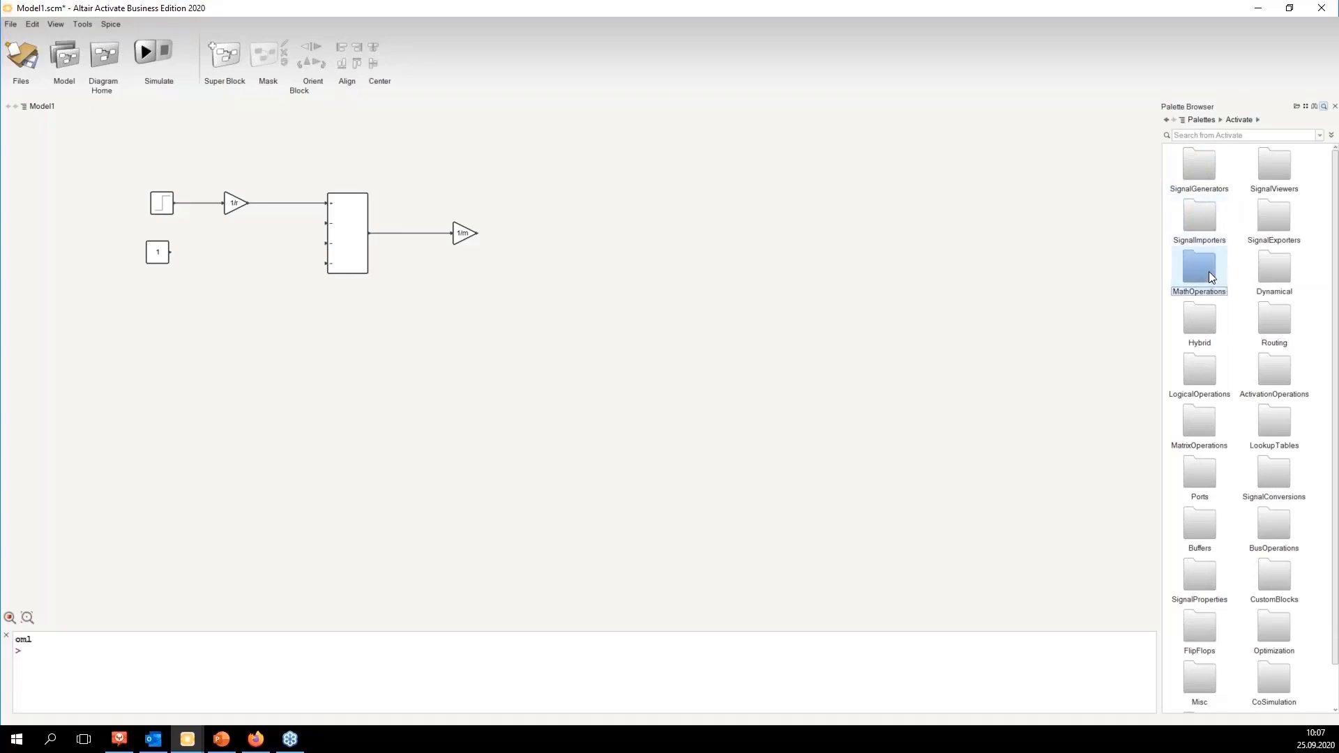
{"action": "double_click", "coordinate": [1209, 270]}
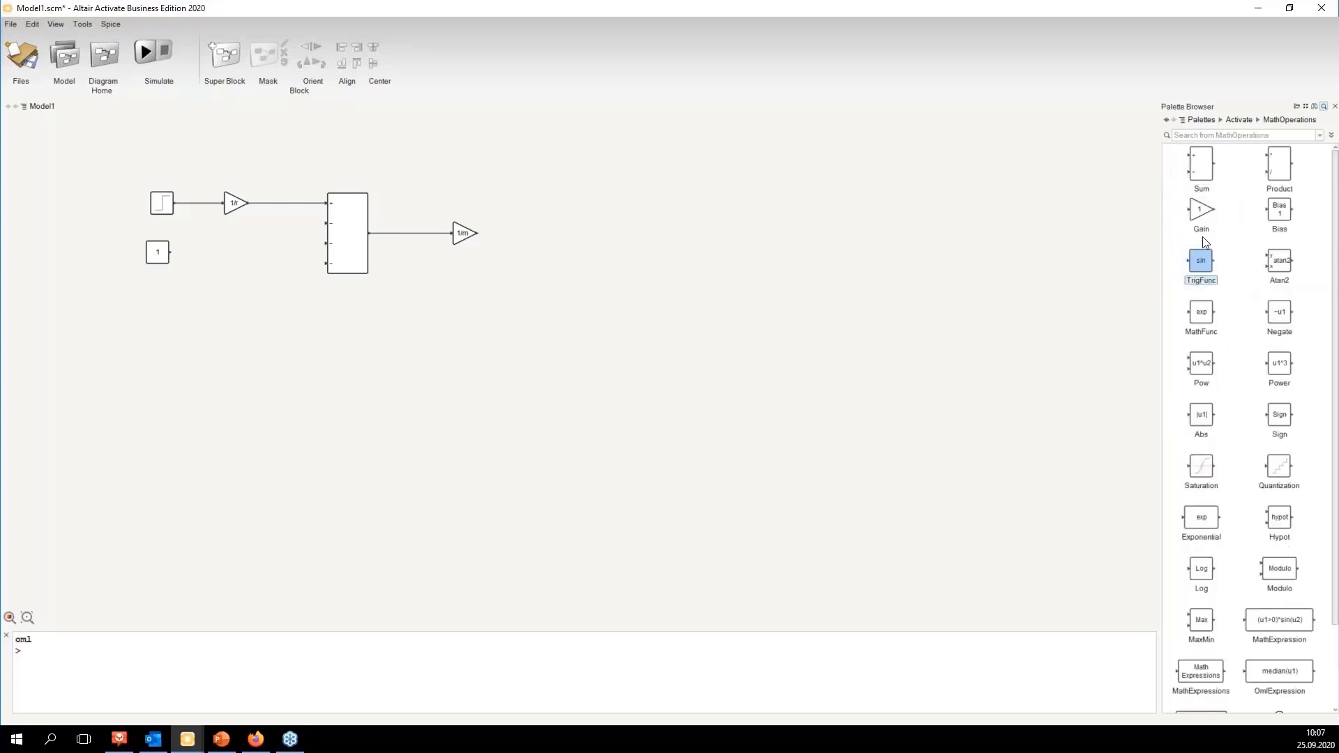
{"action": "left_click_drag", "start_coordinate": [1201, 211], "coordinate": [424, 336]}
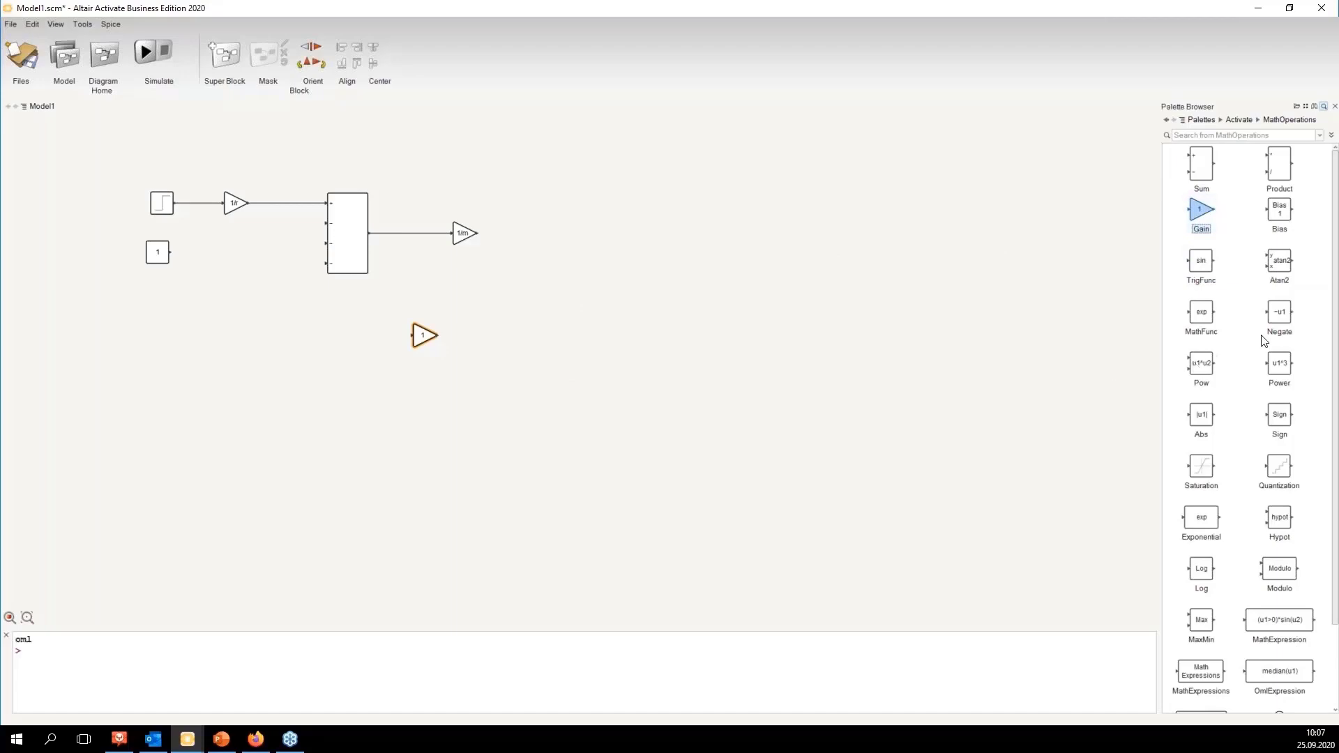
Step: Place a RoundProduct block next to the Constant block and connect the constant's output to it
{"action": "scroll", "coordinate": [1265, 340], "scroll_direction": "down", "scroll_amount": 3}
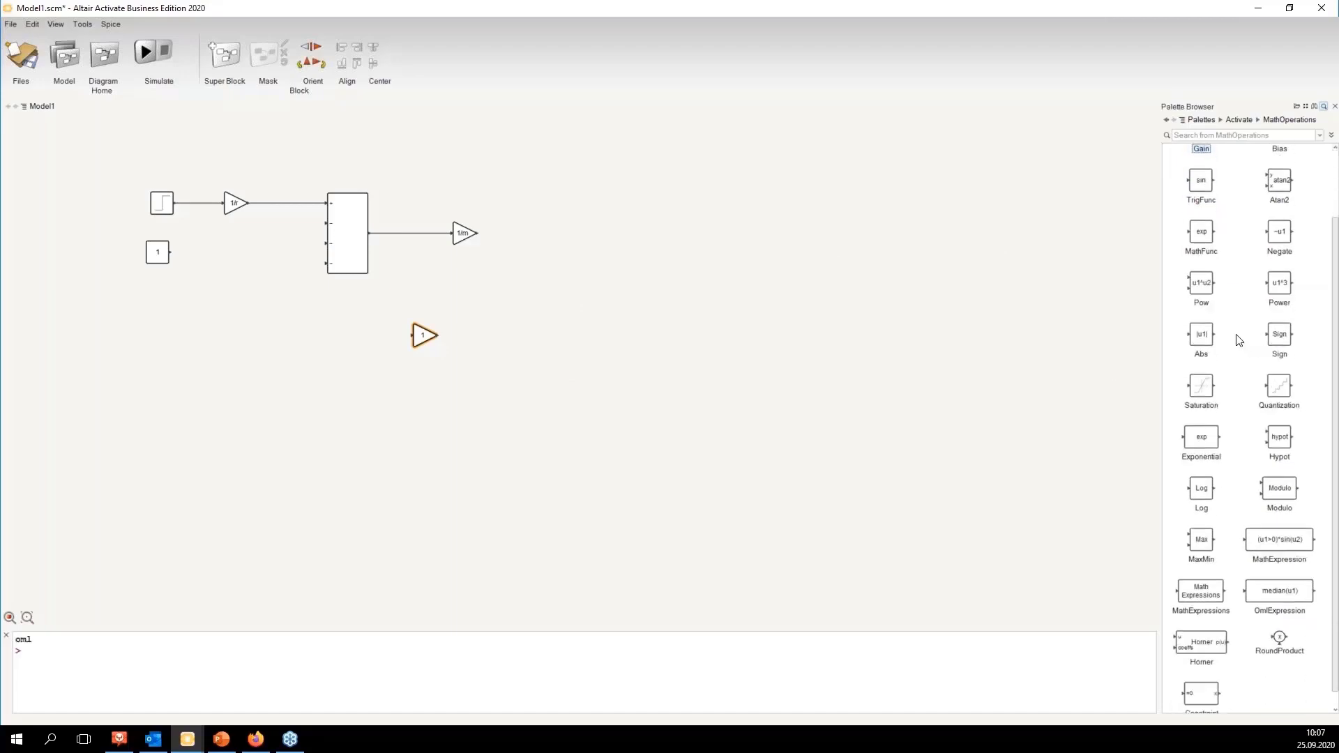
{"action": "left_click_drag", "start_coordinate": [1279, 638], "coordinate": [245, 262]}
{"action": "left_click_drag", "start_coordinate": [152, 249], "coordinate": [232, 249]}
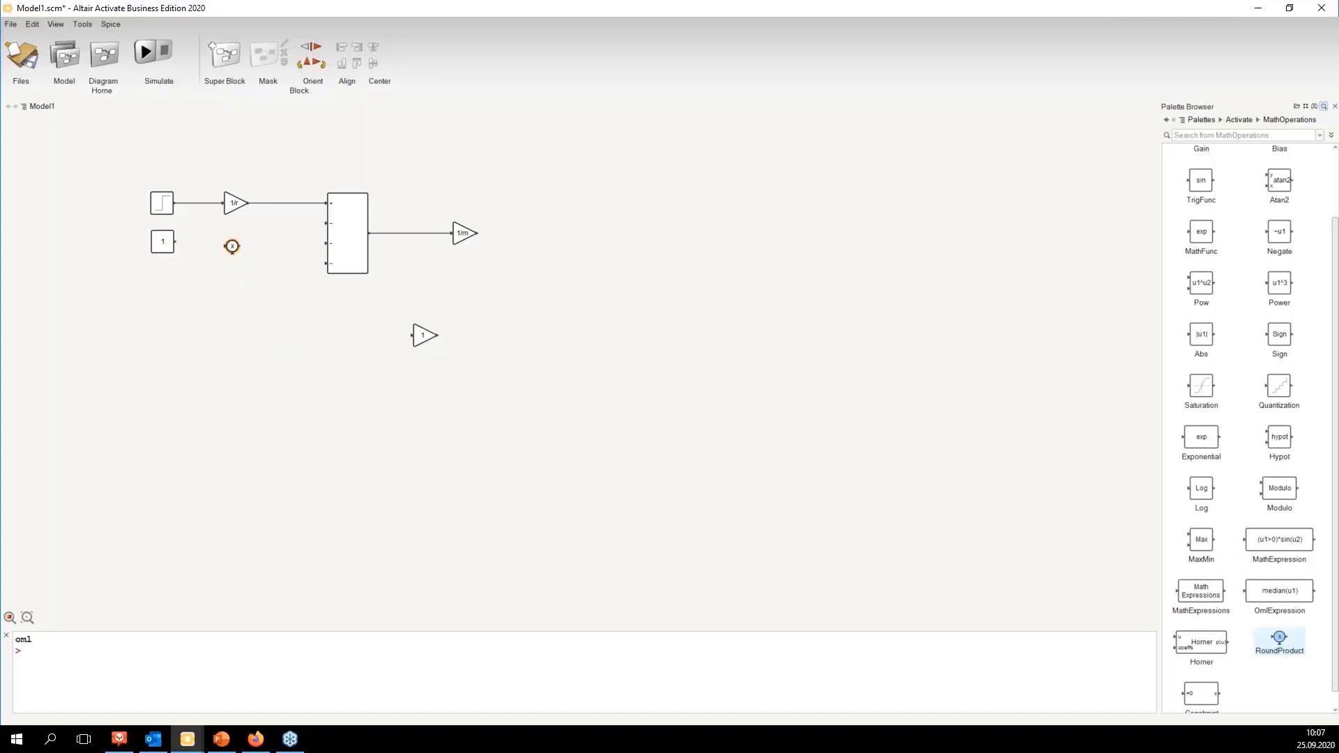
{"action": "left_click", "coordinate": [232, 251]}
{"action": "left_click", "coordinate": [166, 246]}
{"action": "left_click", "coordinate": [232, 246], "text": "shift"}
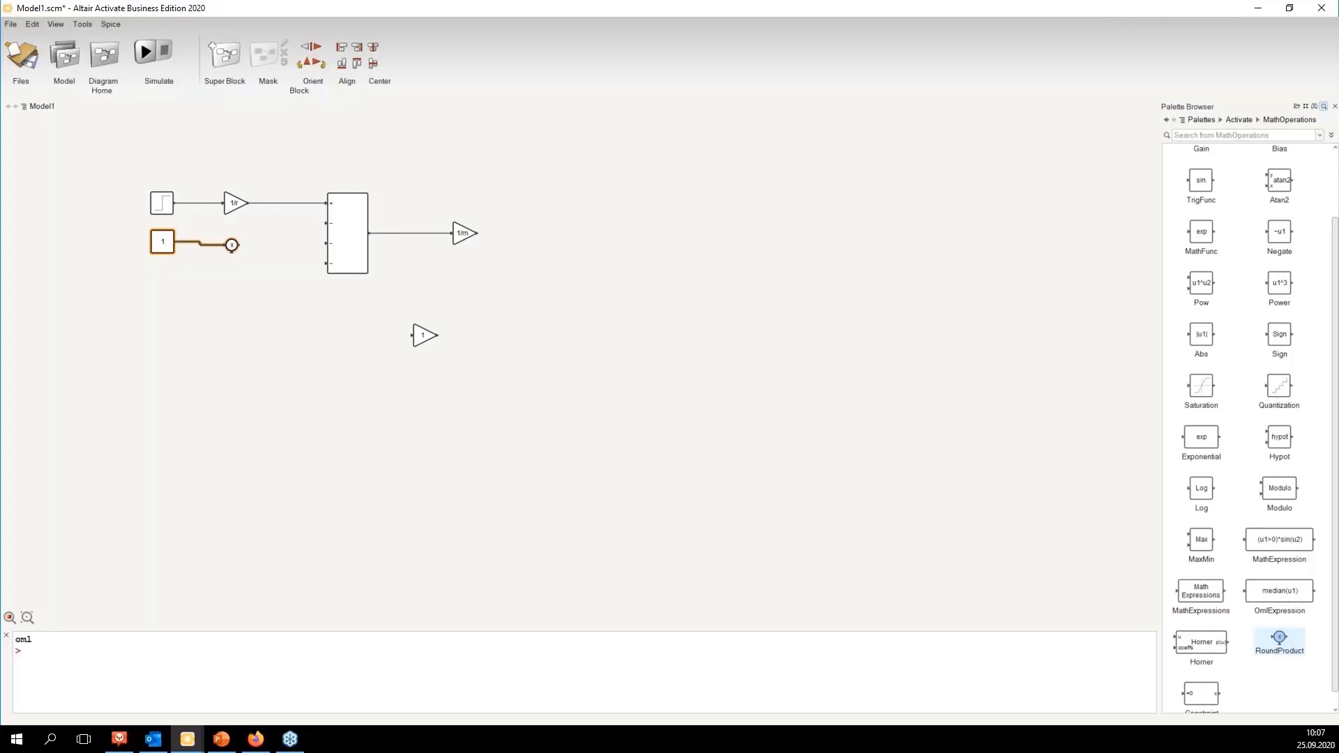
{"action": "left_click", "coordinate": [239, 257]}
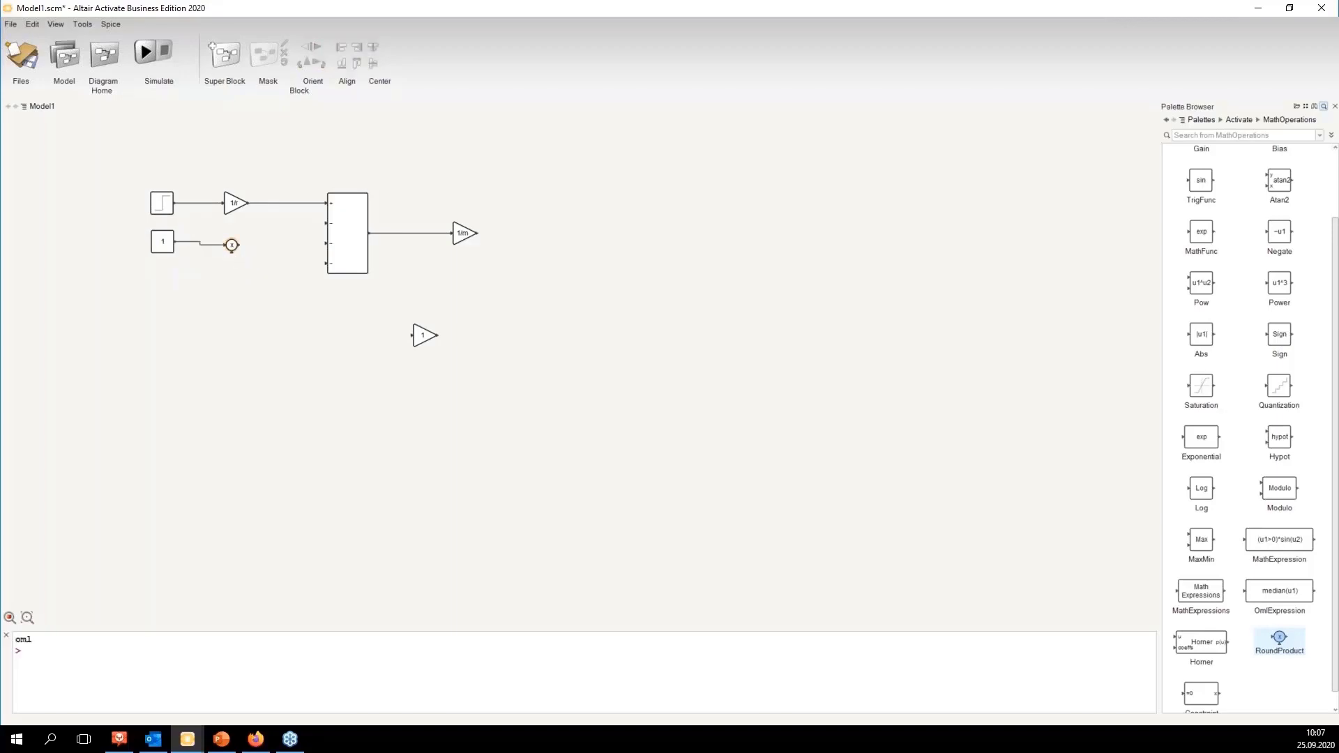
Step: Nudge the RoundProduct block into line and connect its output to the Sum block's second input
{"action": "left_click_drag", "start_coordinate": [235, 249], "coordinate": [235, 242]}
{"action": "left_click", "coordinate": [254, 256]}
{"action": "mouse_move", "coordinate": [239, 242]}
{"action": "left_mouse_down"}
{"action": "mouse_move", "coordinate": [280, 250]}
{"action": "mouse_move", "coordinate": [329, 223]}
{"action": "left_mouse_up"}
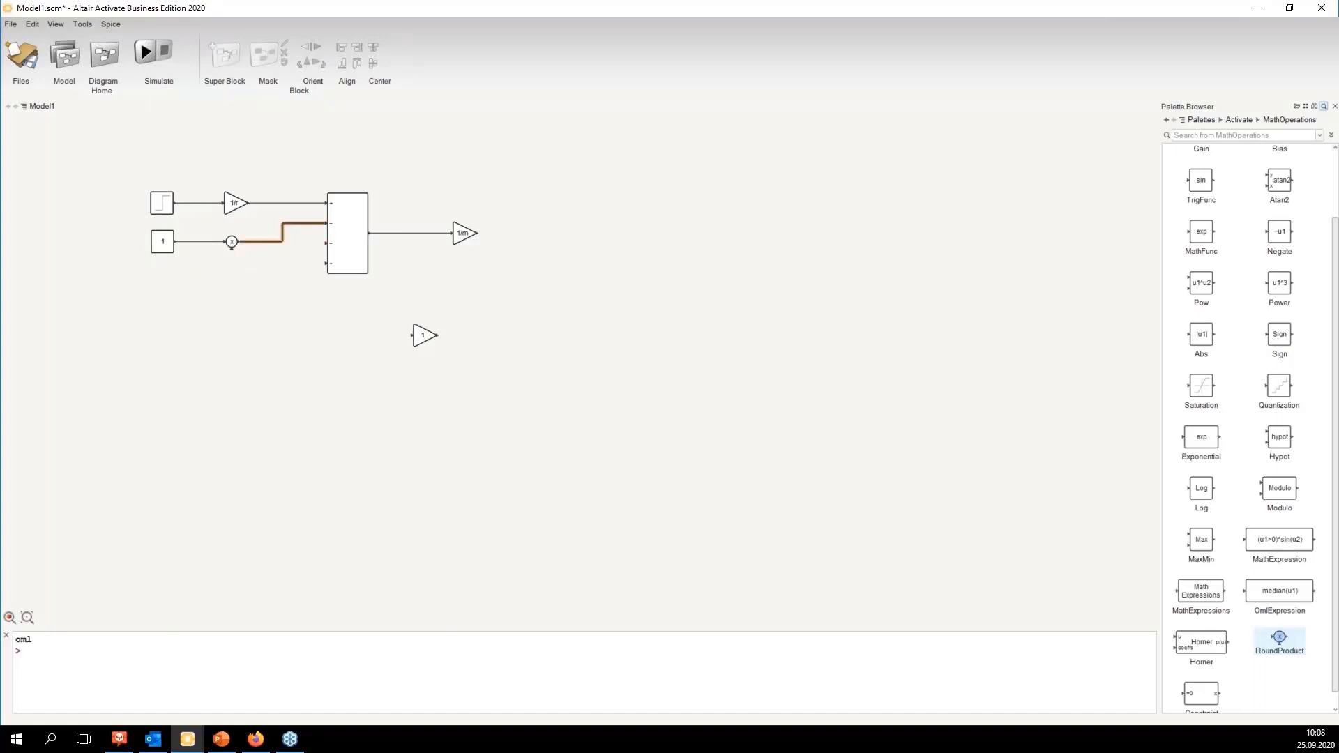
{"action": "left_click", "coordinate": [249, 263]}
Step: Move the loose Gain block between RoundProduct and Sum and delete the link between them
{"action": "left_click_drag", "start_coordinate": [418, 339], "coordinate": [275, 248]}
{"action": "left_click", "coordinate": [282, 232]}
{"action": "key", "text": "Delete"}
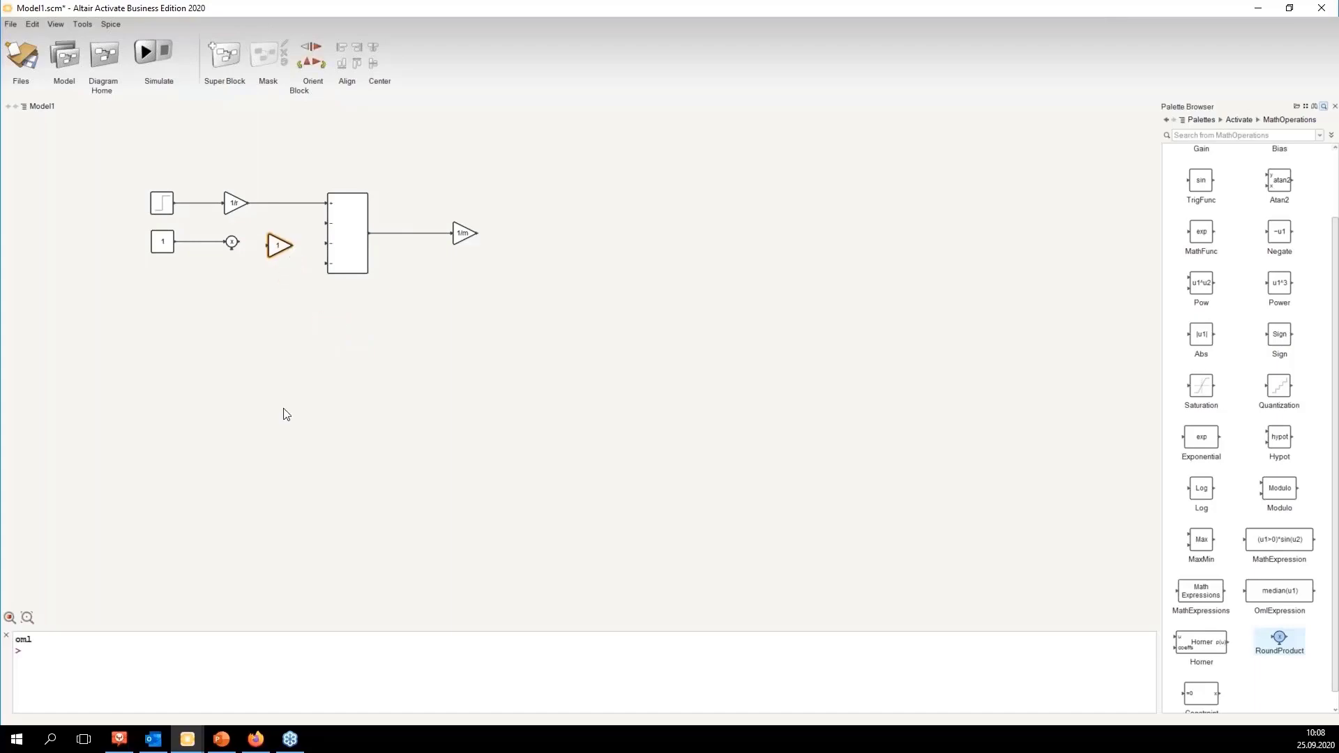
Step: Check the slide's driving force equation and set the new Gain block's gain to 1/r
{"action": "left_click", "coordinate": [222, 739]}
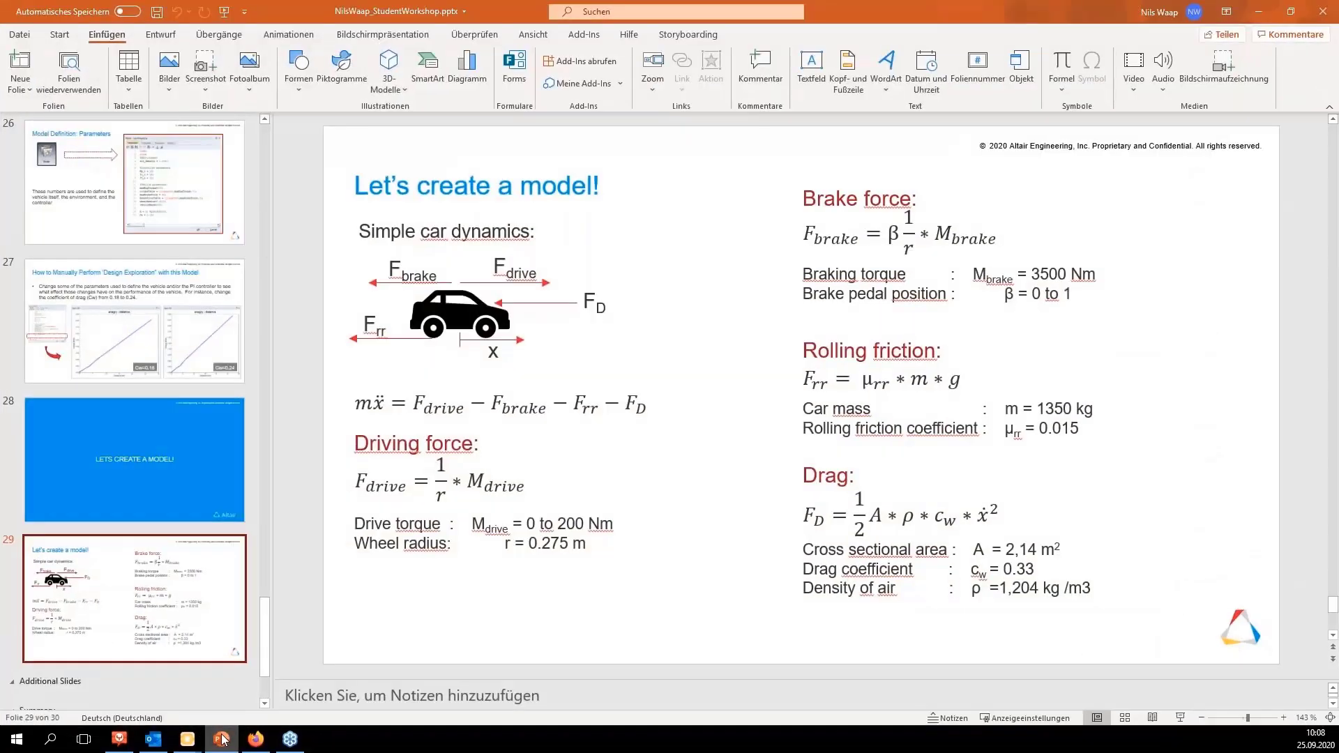
{"action": "left_click", "coordinate": [221, 740]}
{"action": "double_click", "coordinate": [273, 248]}
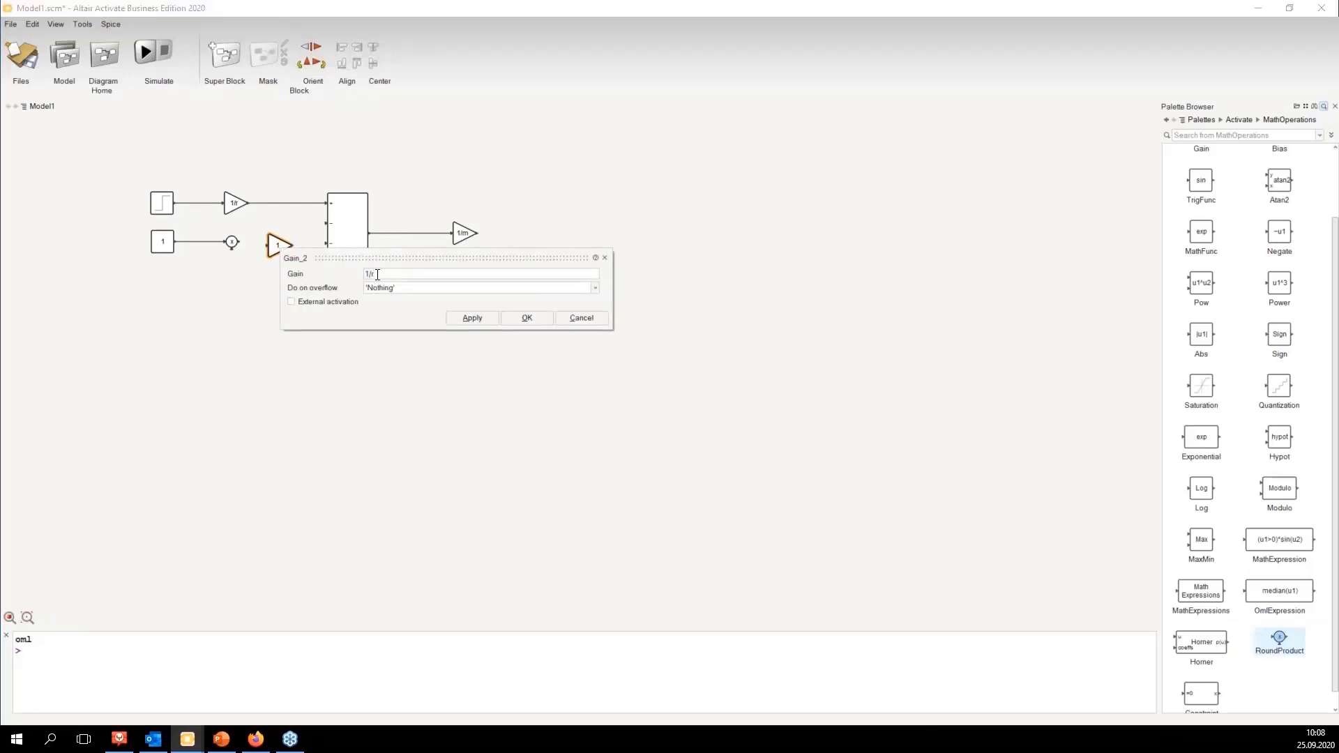
{"action": "key", "text": "Return"}
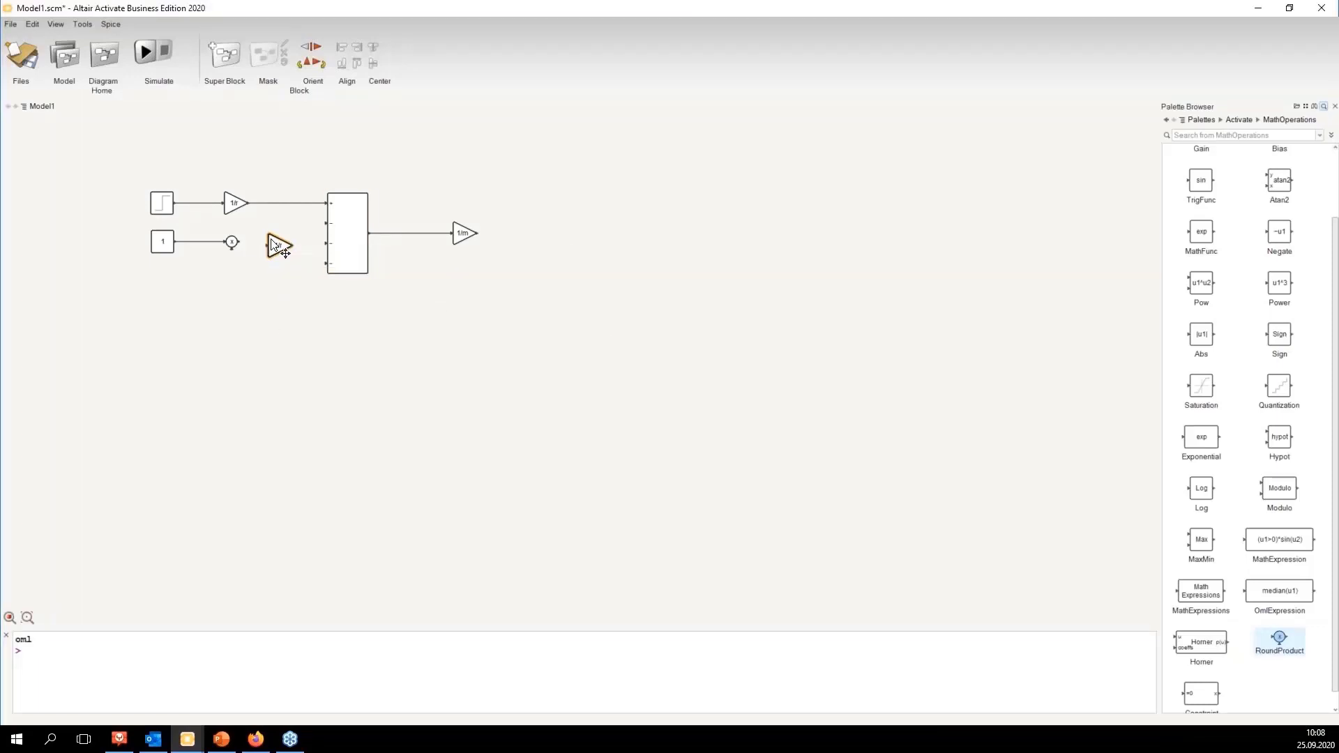
Step: Connect the RoundProduct output through the 1/r Gain block into the Sum block's second input
{"action": "left_click_drag", "start_coordinate": [271, 240], "coordinate": [269, 234]}
{"action": "left_click", "coordinate": [243, 245]}
{"action": "left_click", "coordinate": [238, 243]}
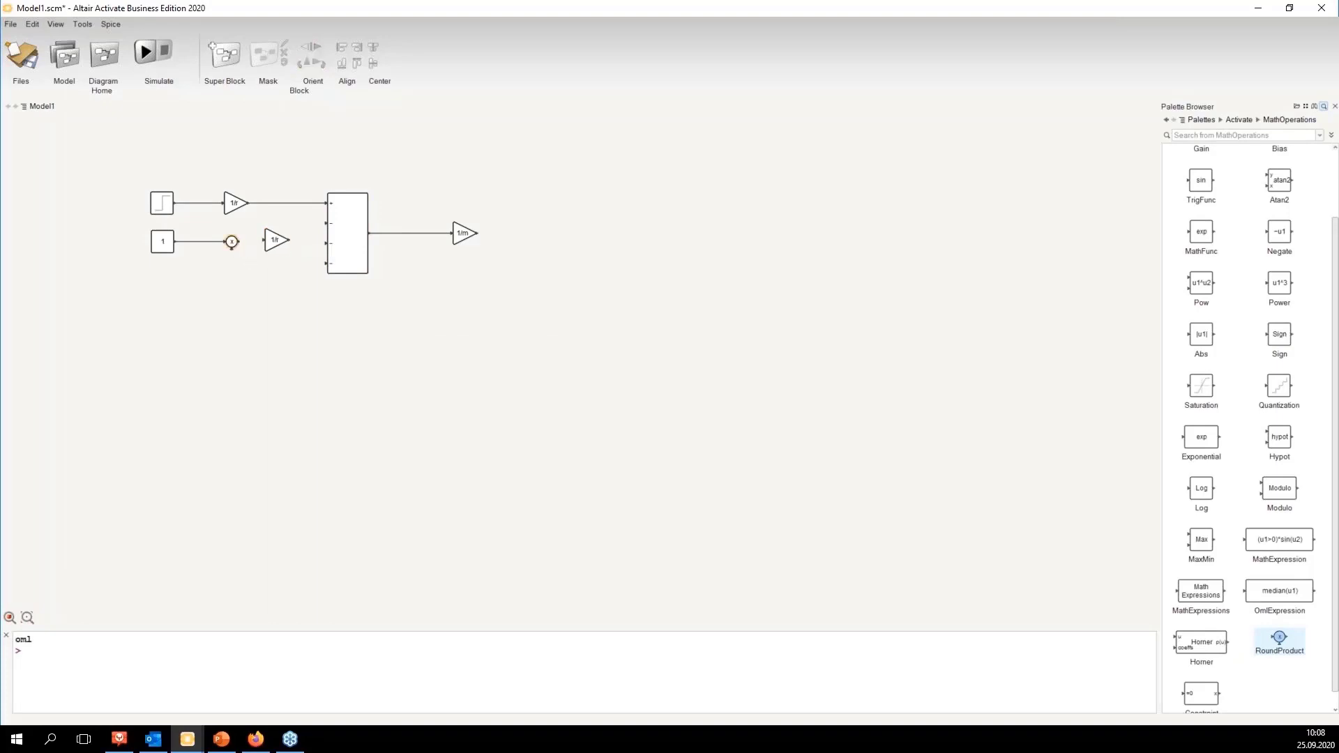
{"action": "left_click", "coordinate": [270, 243], "text": "ctrl"}
{"action": "left_click", "coordinate": [287, 272]}
{"action": "left_click", "coordinate": [277, 242]}
{"action": "left_click", "coordinate": [341, 241], "text": "ctrl"}
{"action": "left_click", "coordinate": [288, 259]}
{"action": "left_click", "coordinate": [278, 242]}
{"action": "left_click_drag", "start_coordinate": [278, 243], "coordinate": [274, 244]}
{"action": "left_click", "coordinate": [293, 324]}
Step: Review the brake force equation on the slide
{"action": "left_click", "coordinate": [258, 740]}
{"action": "left_click", "coordinate": [257, 740]}
{"action": "left_click", "coordinate": [228, 744]}
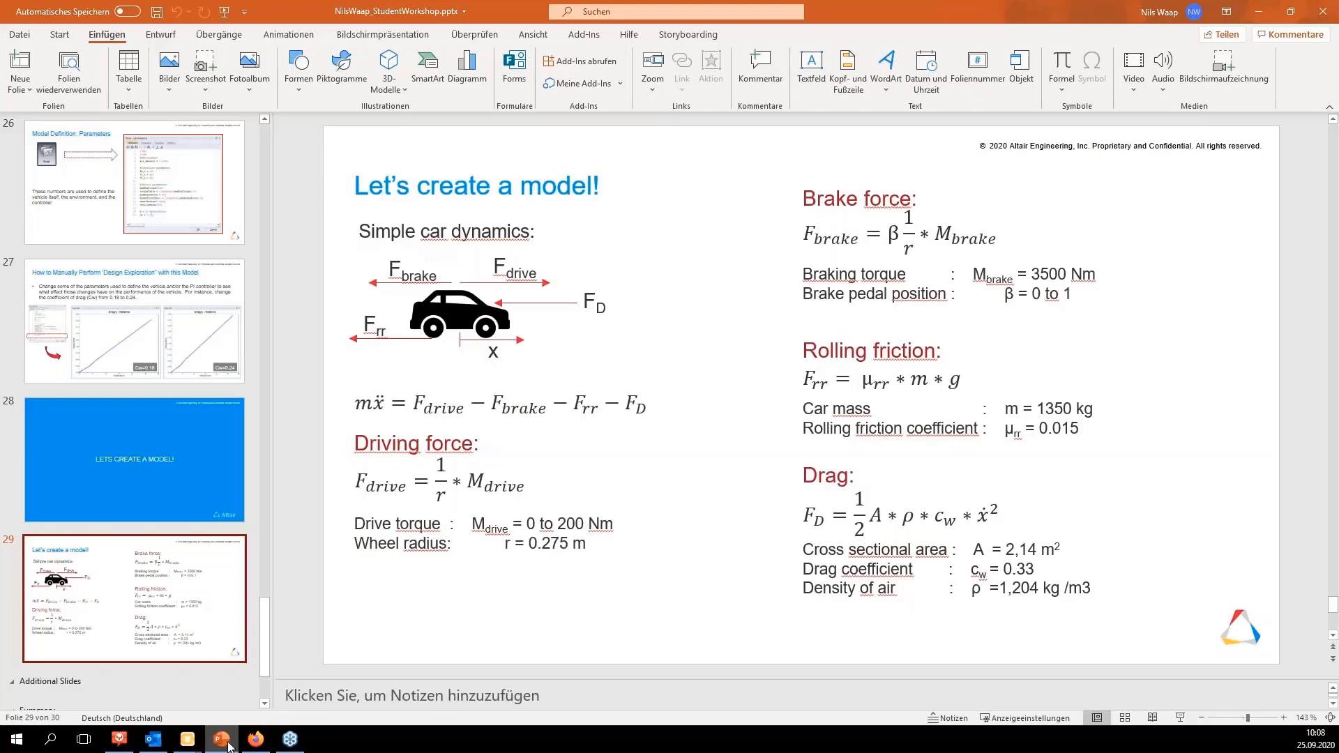
{"action": "left_click", "coordinate": [229, 746]}
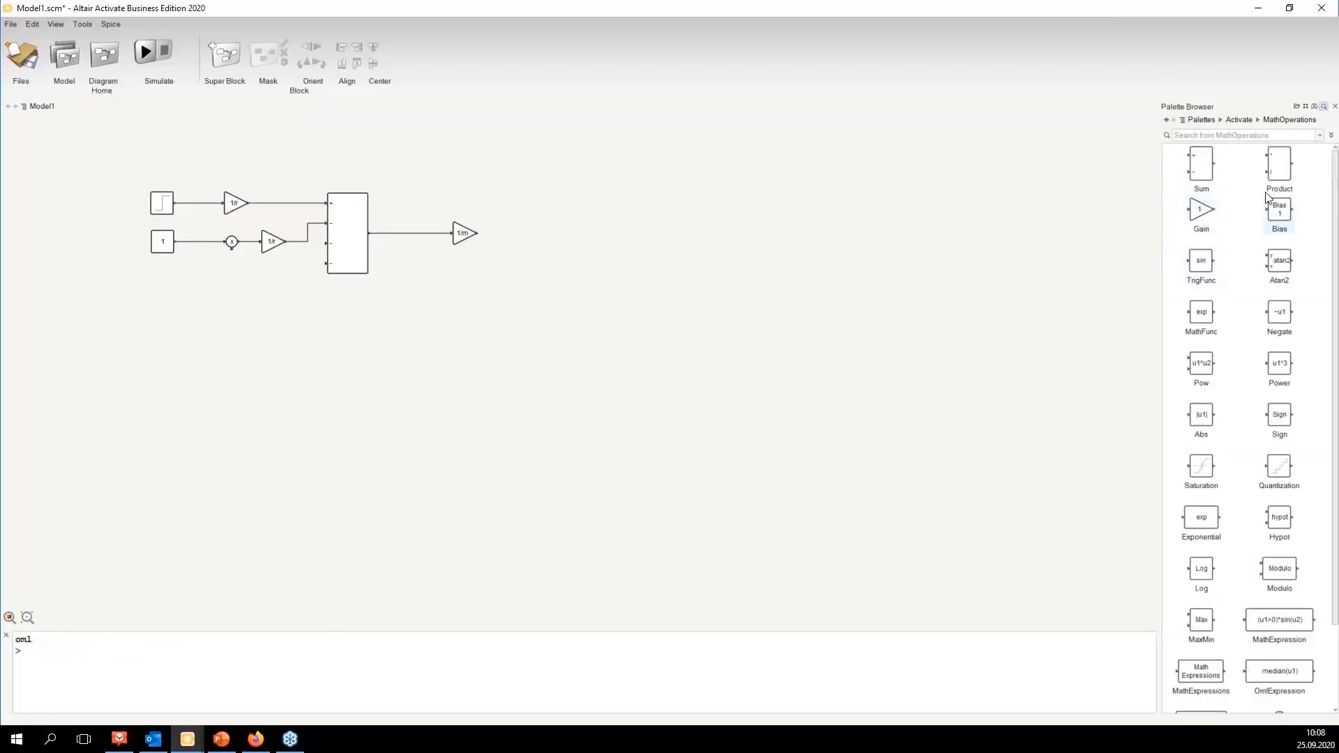
Step: Duplicate the Constant block just below it and connect the copy to the RoundProduct block's second input
{"action": "left_click", "coordinate": [1203, 120]}
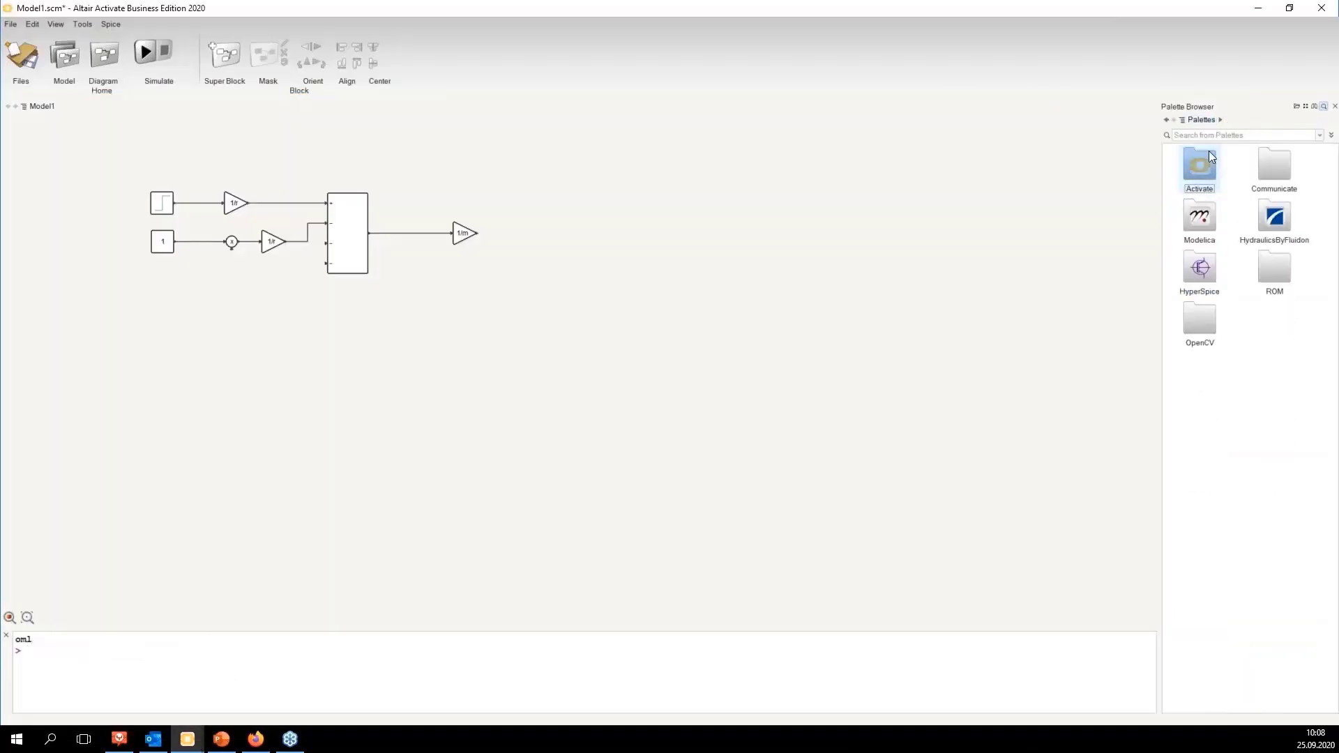
{"action": "double_click", "coordinate": [1209, 153]}
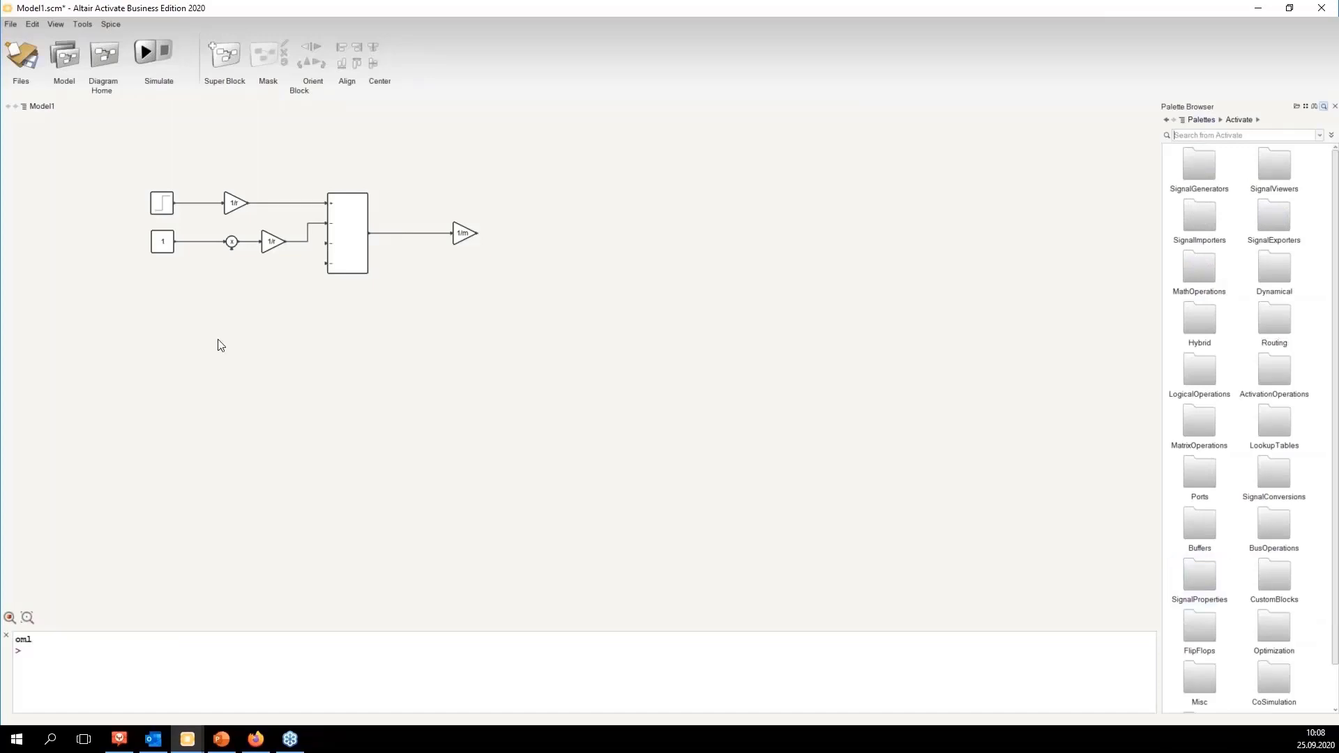
{"action": "left_click", "coordinate": [163, 242]}
{"action": "key", "text": "ctrl+c"}
{"action": "key", "text": "ctrl+v"}
{"action": "left_click_drag", "start_coordinate": [174, 254], "coordinate": [232, 250]}
{"action": "left_click_drag", "start_coordinate": [124, 171], "coordinate": [280, 212]}
{"action": "left_click_drag", "start_coordinate": [121, 224], "coordinate": [300, 307]}
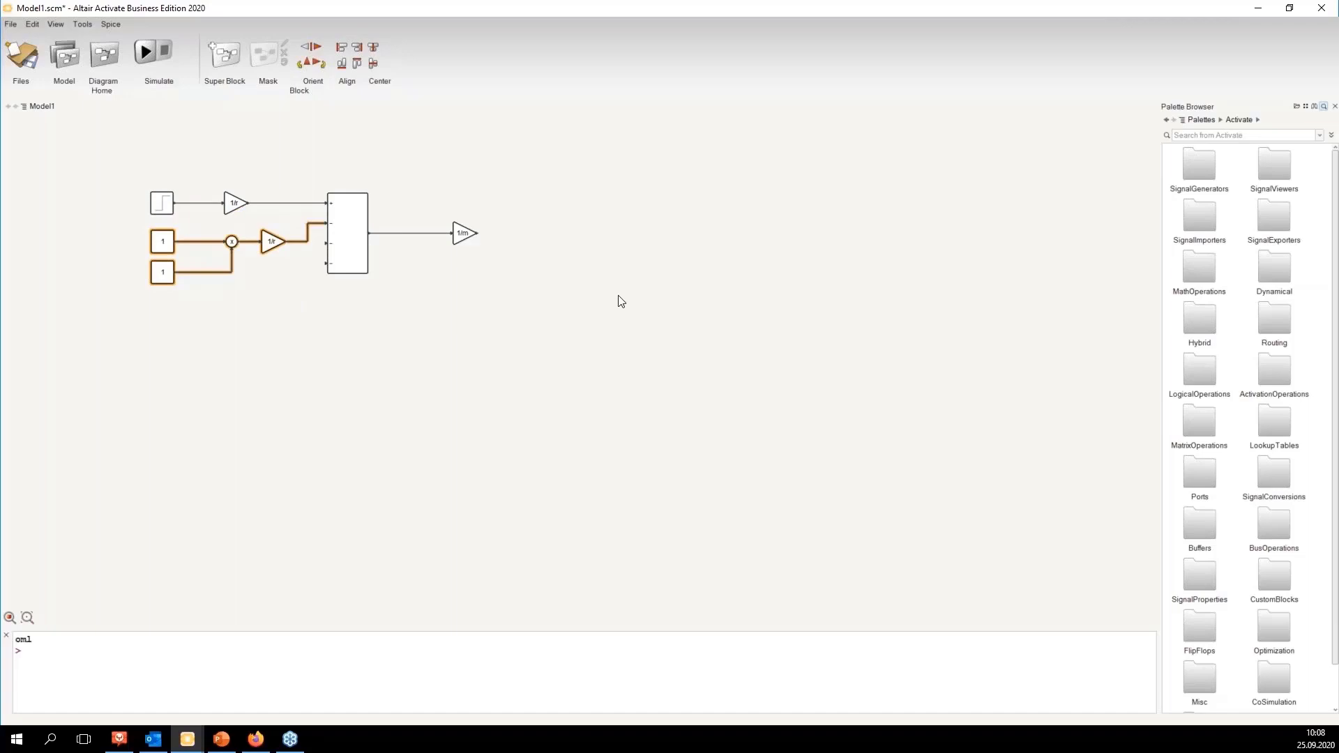
Step: Search the palettes for torque and place a Torque block below the diagram
{"action": "left_click", "coordinate": [1201, 120]}
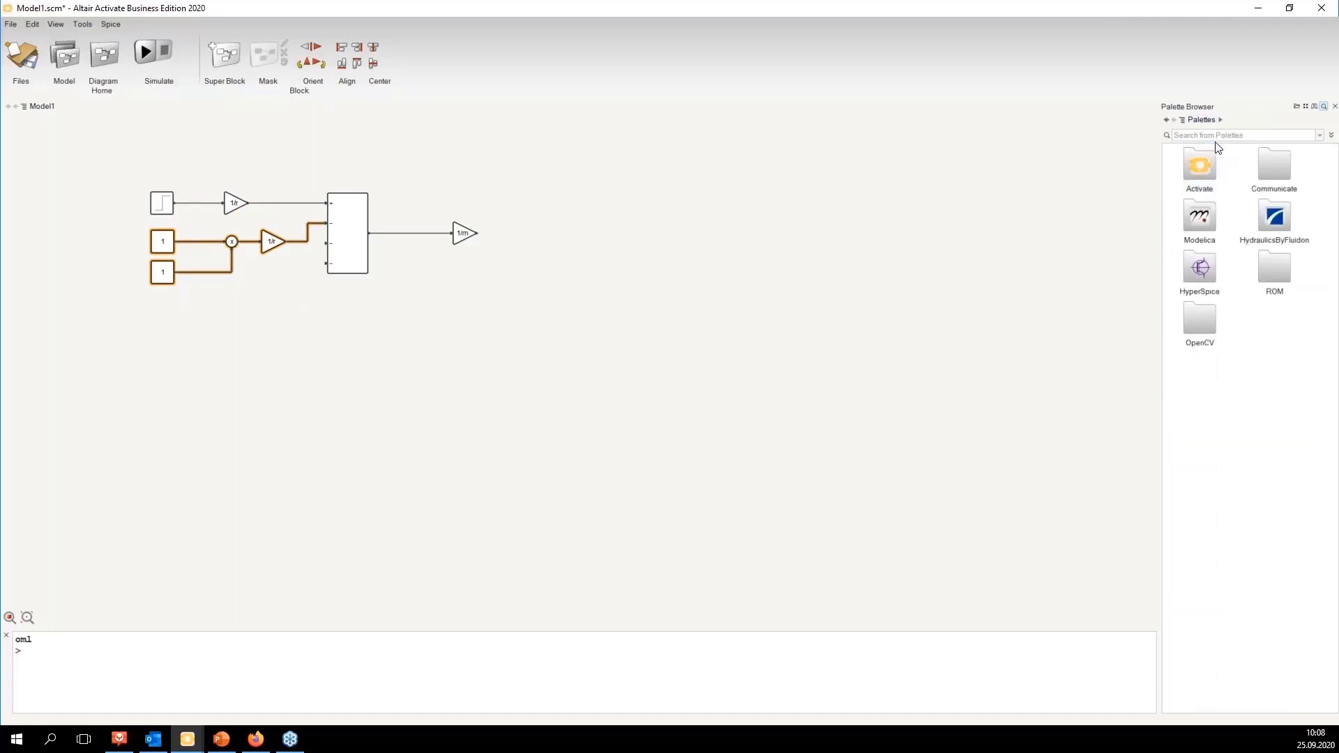
{"action": "type", "text": "torque"}
{"action": "key", "text": "Return"}
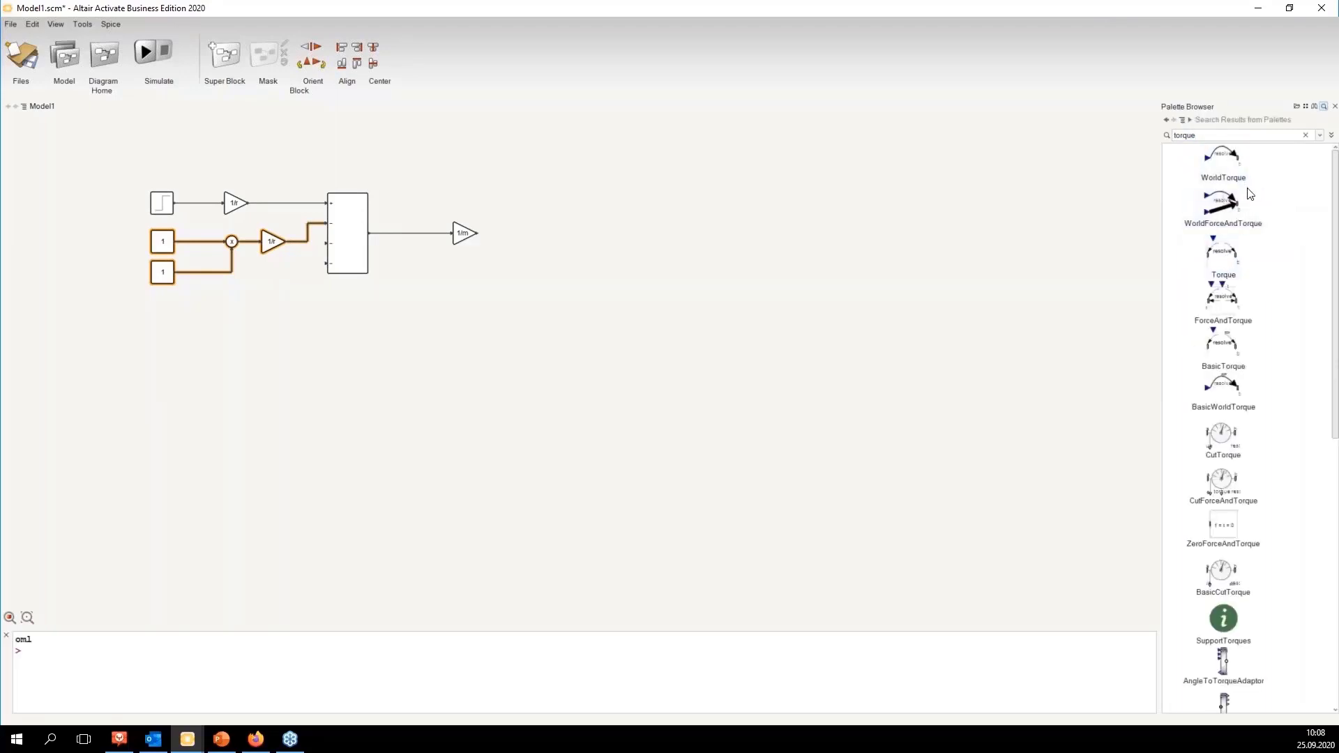
{"action": "scroll", "coordinate": [1249, 199], "scroll_direction": "down", "scroll_amount": 3}
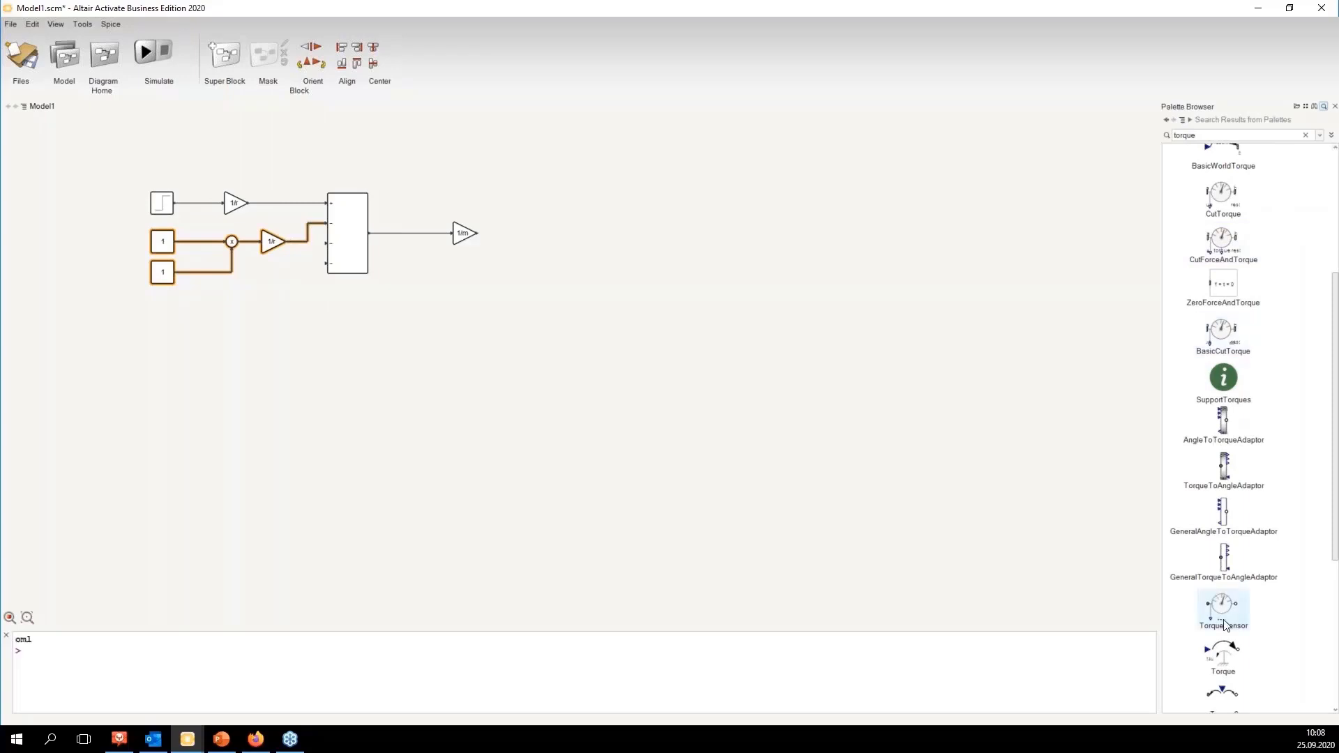
{"action": "left_click_drag", "start_coordinate": [1224, 656], "coordinate": [265, 393]}
{"action": "left_click", "coordinate": [281, 389]}
{"action": "left_click", "coordinate": [373, 388]}
{"action": "left_click_drag", "start_coordinate": [159, 165], "coordinate": [291, 224]}
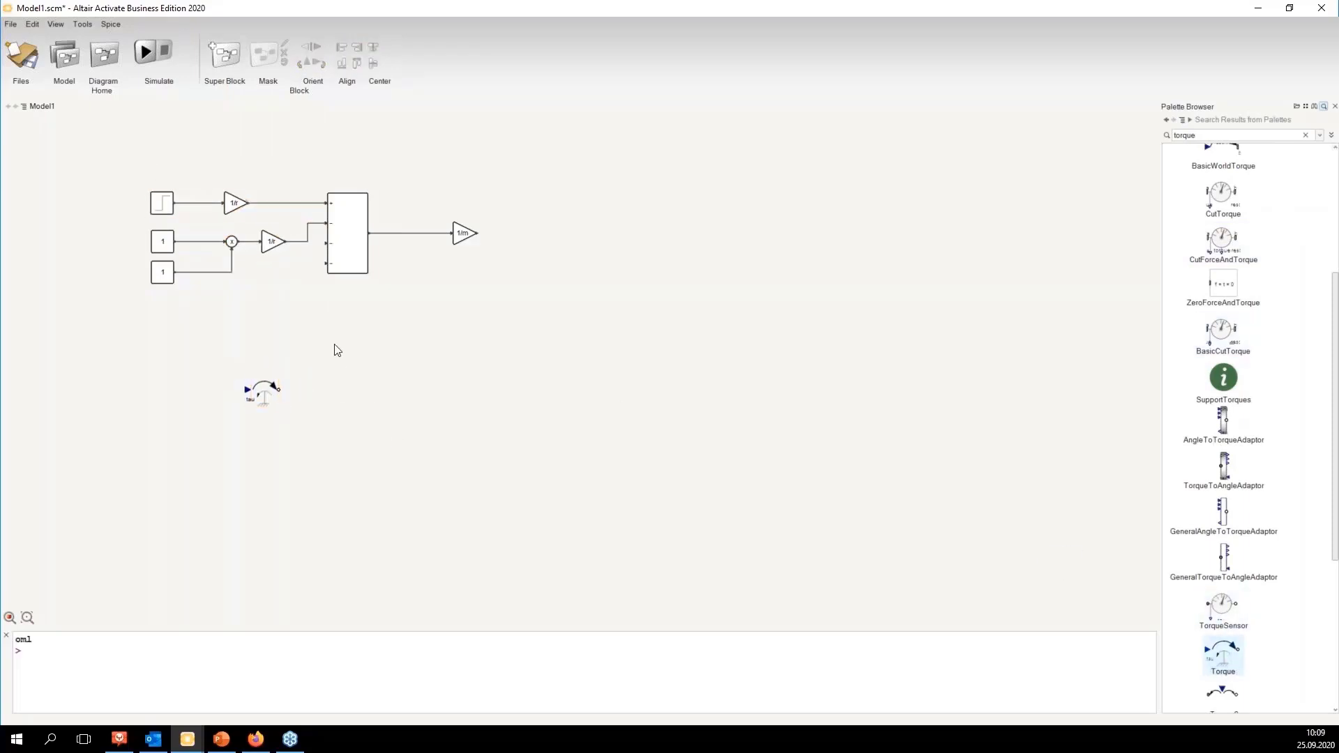
Step: Search for brake, place a Brake block right of the Torque block and connect their flanges
{"action": "double_click", "coordinate": [1196, 136]}
{"action": "type", "text": "brake"}
{"action": "key", "text": "Return"}
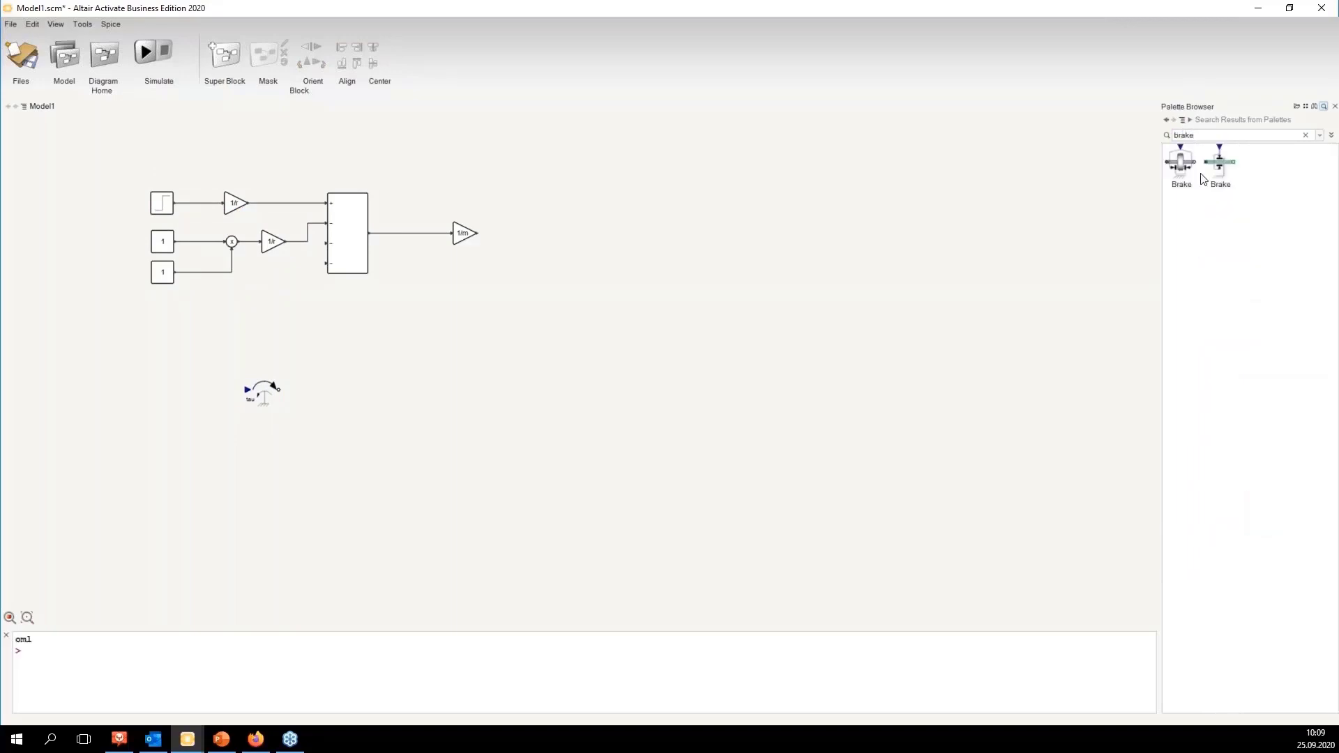
{"action": "left_click_drag", "start_coordinate": [1182, 164], "coordinate": [355, 399]}
{"action": "left_click", "coordinate": [417, 395]}
{"action": "left_click", "coordinate": [265, 392]}
{"action": "left_click", "coordinate": [353, 395], "text": "ctrl"}
{"action": "left_click", "coordinate": [416, 456]}
{"action": "left_click", "coordinate": [434, 410]}
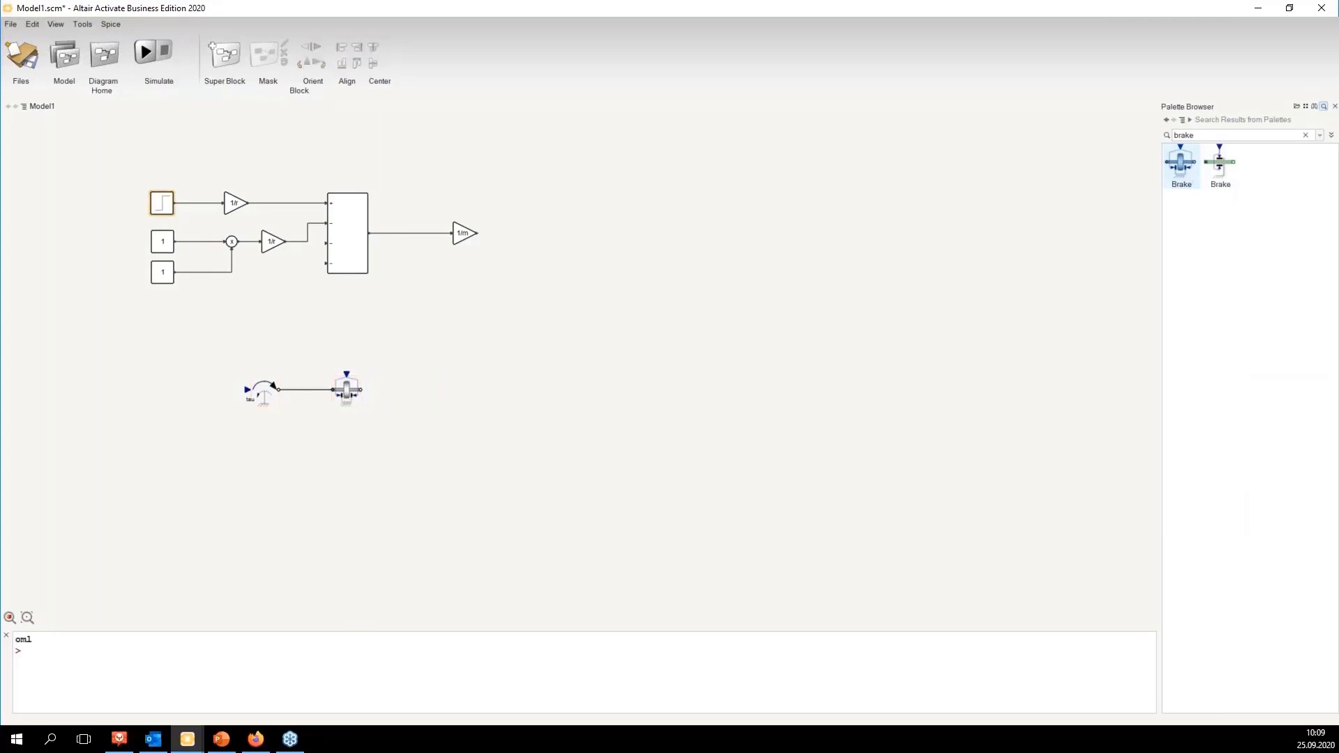
Step: Move the Torque and Brake blocks slightly down and right, and clear the palette search
{"action": "left_click_drag", "start_coordinate": [116, 169], "coordinate": [487, 302]}
{"action": "left_click", "coordinate": [239, 359]}
{"action": "left_click_drag", "start_coordinate": [199, 349], "coordinate": [438, 442]}
{"action": "left_click", "coordinate": [463, 399]}
{"action": "left_click_drag", "start_coordinate": [347, 392], "coordinate": [364, 414]}
{"action": "left_click", "coordinate": [537, 400]}
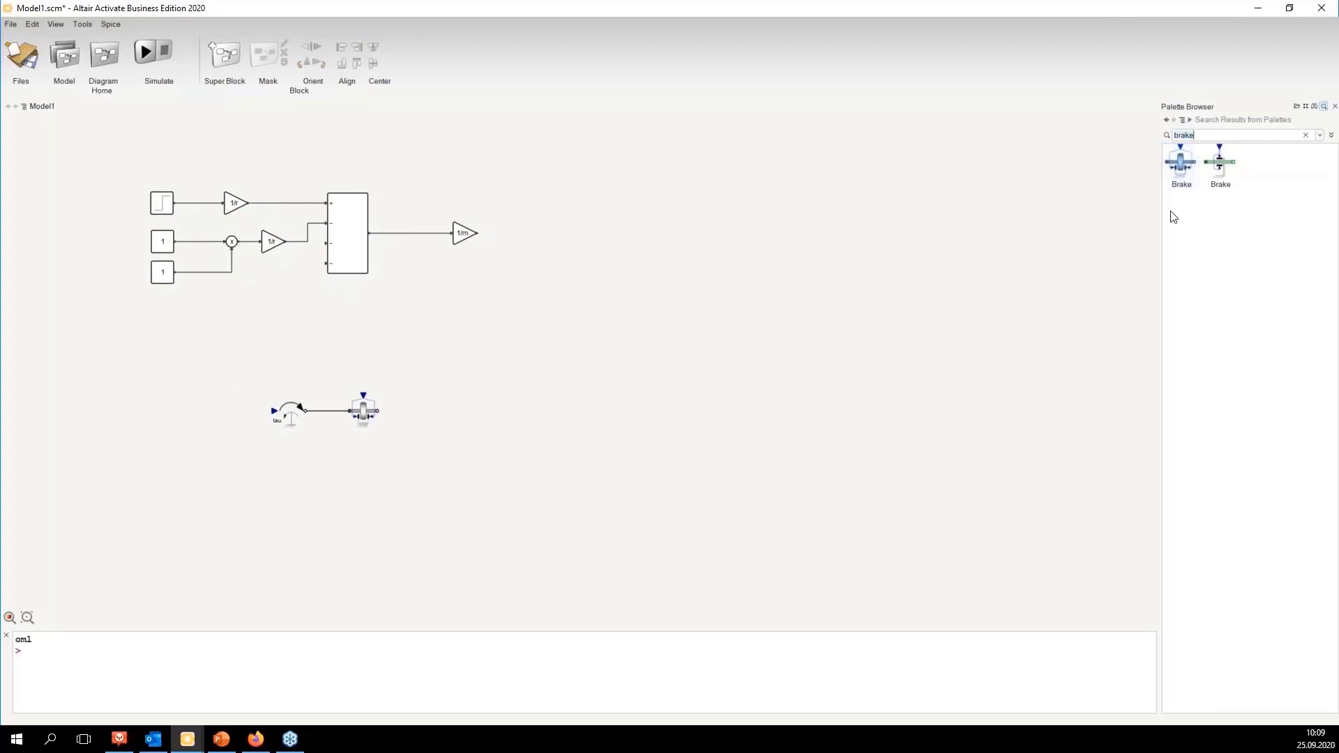
{"action": "key", "text": "BackSpace"}
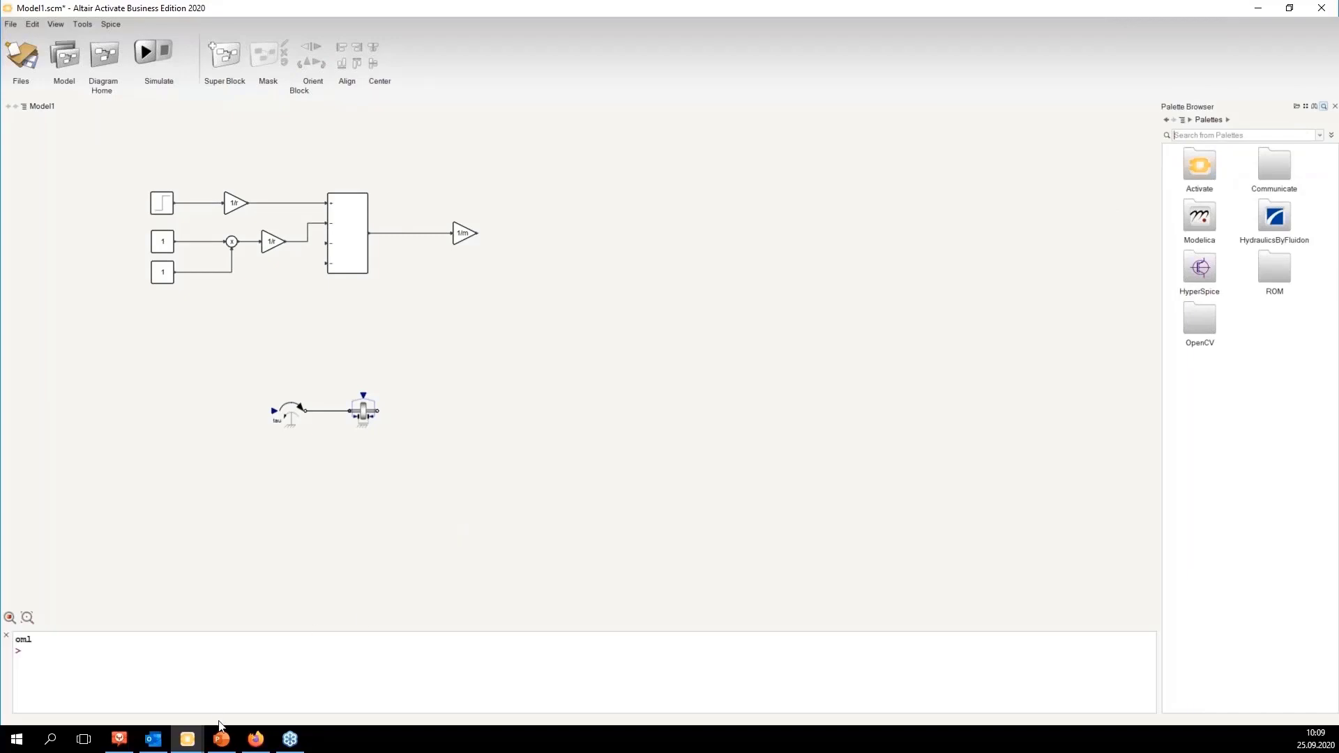
Step: Review the rolling friction equation on the slide
{"action": "left_click", "coordinate": [187, 738]}
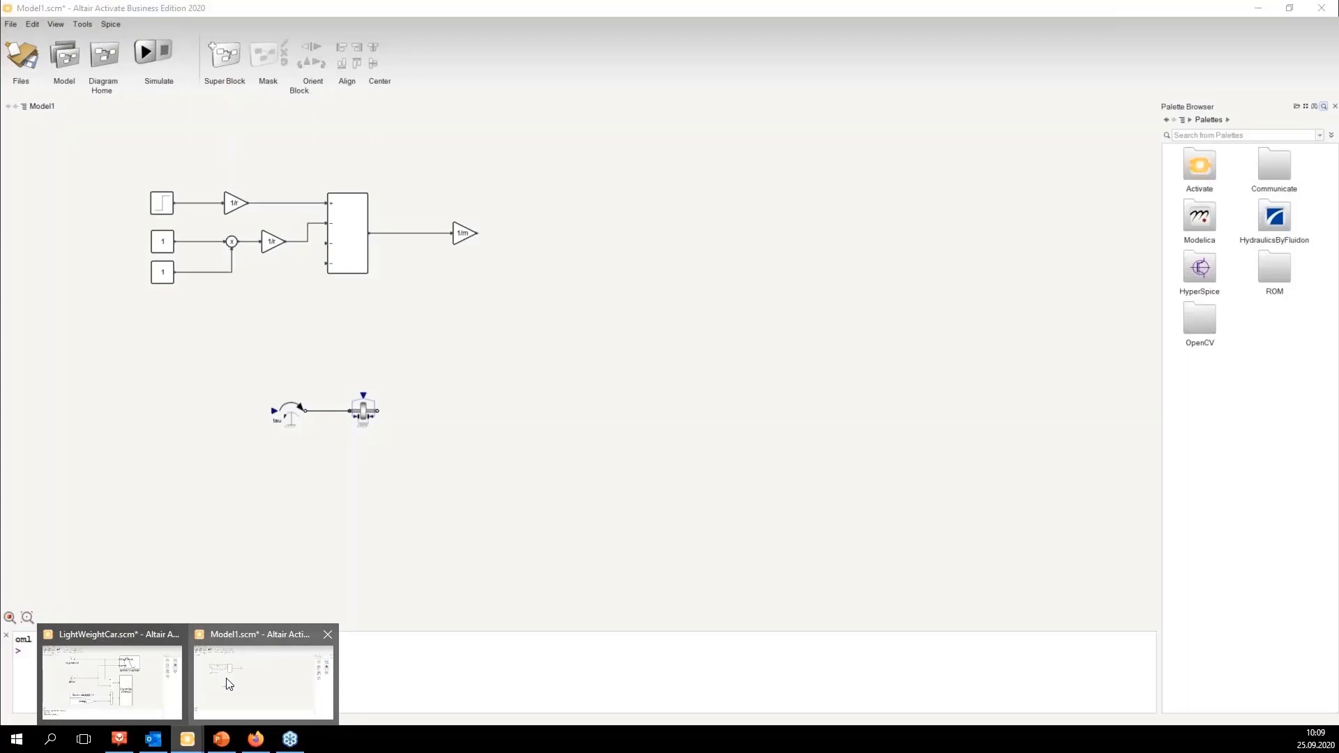
{"action": "mouse_move", "coordinate": [197, 741]}
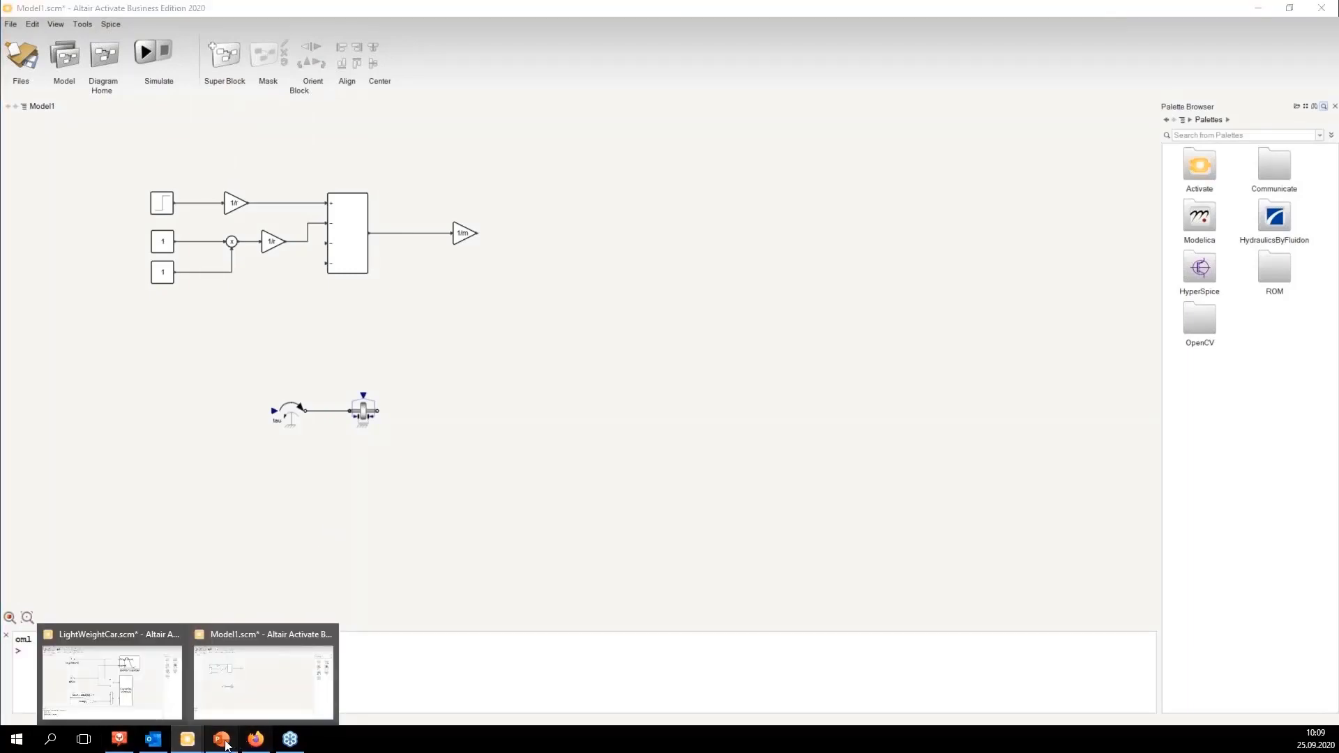
{"action": "left_click", "coordinate": [221, 739]}
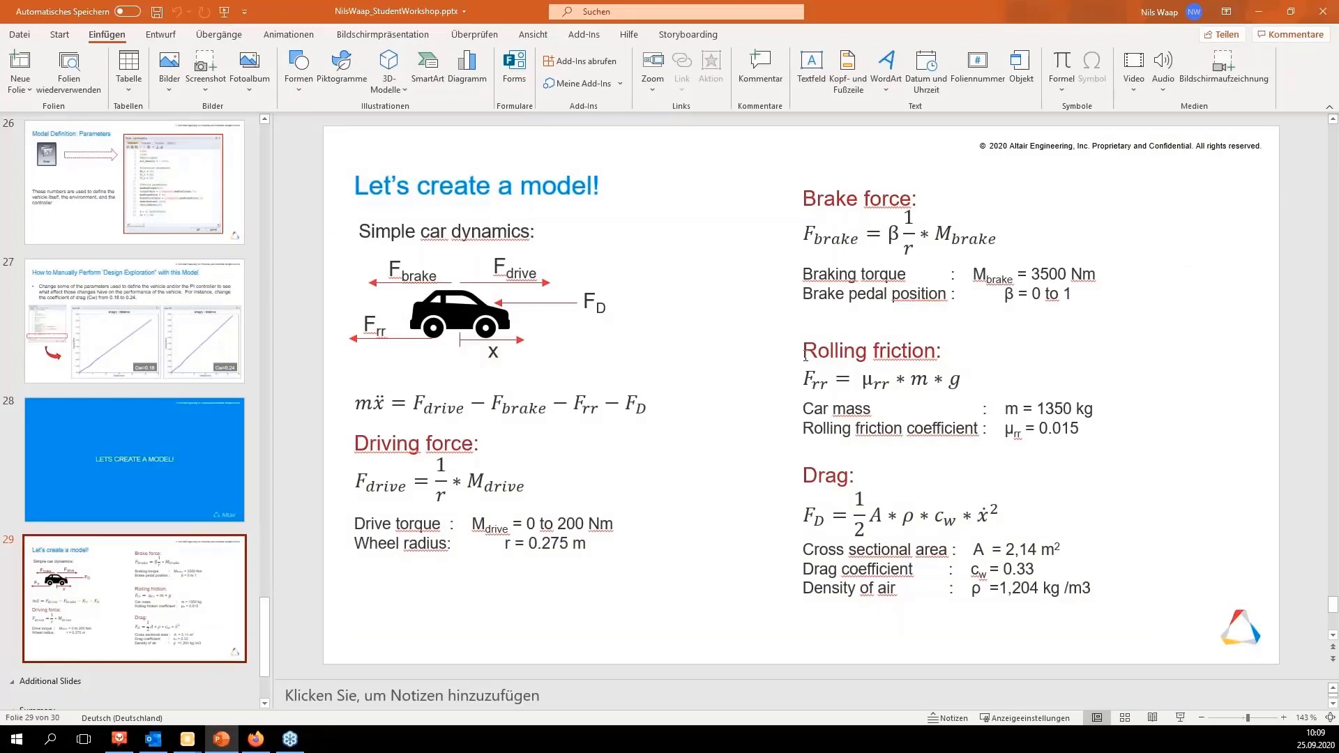
{"action": "left_click_drag", "start_coordinate": [806, 353], "coordinate": [936, 352]}
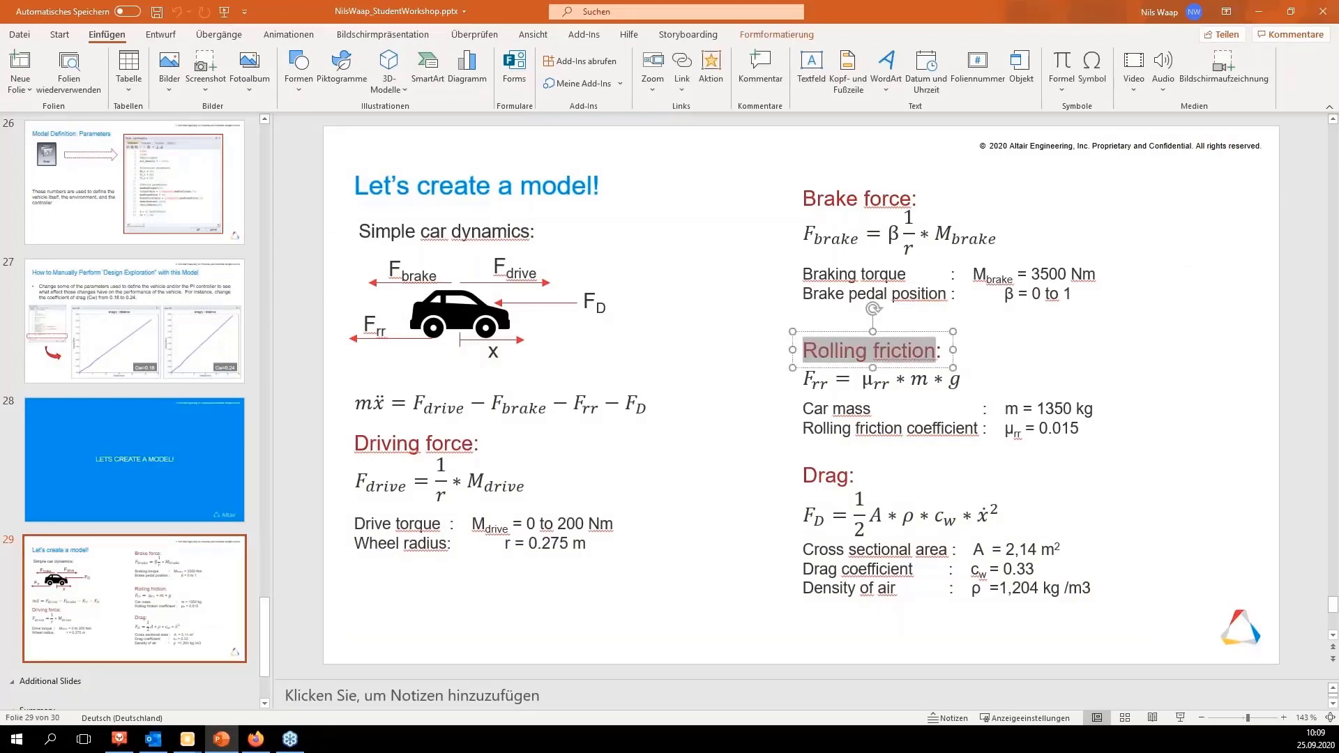
{"action": "left_click", "coordinate": [1263, 13]}
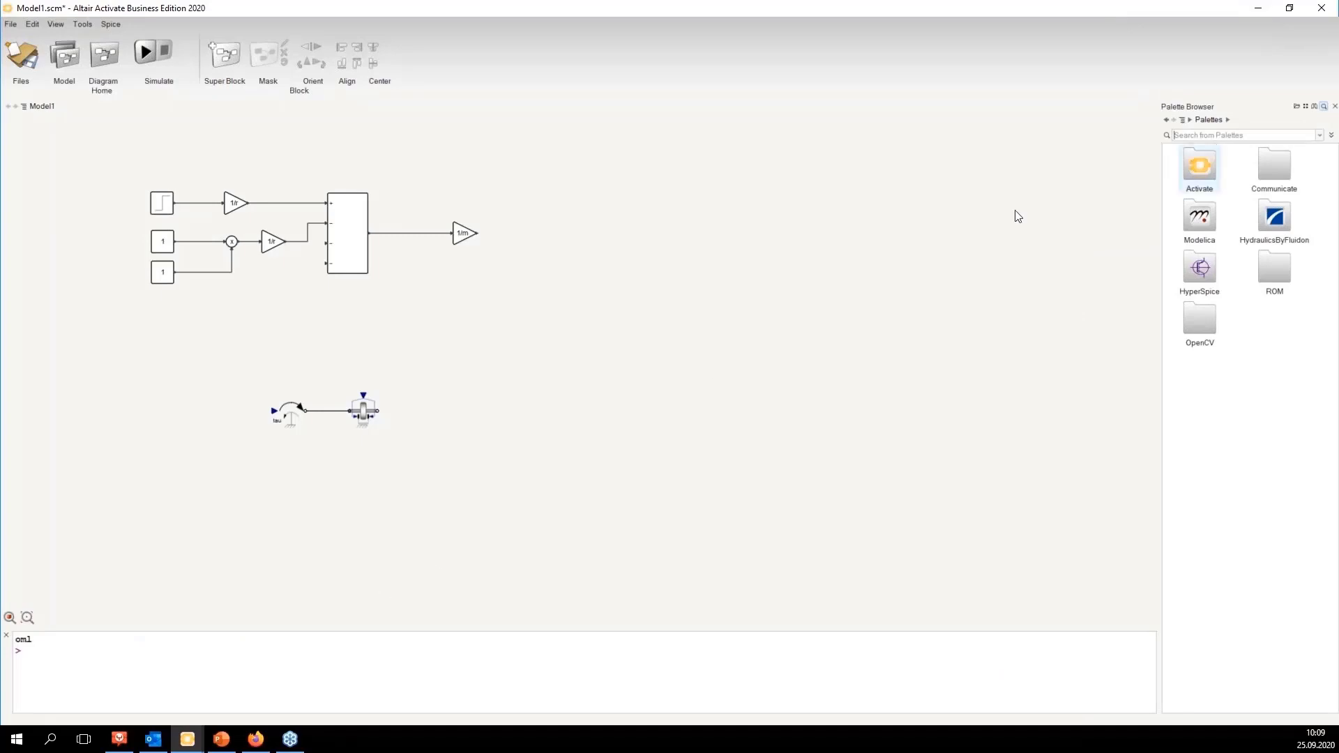
Step: Paste another Constant block below the existing ones and confirm its parameter dialog
{"action": "left_click", "coordinate": [163, 272]}
{"action": "key", "text": "ctrl+v"}
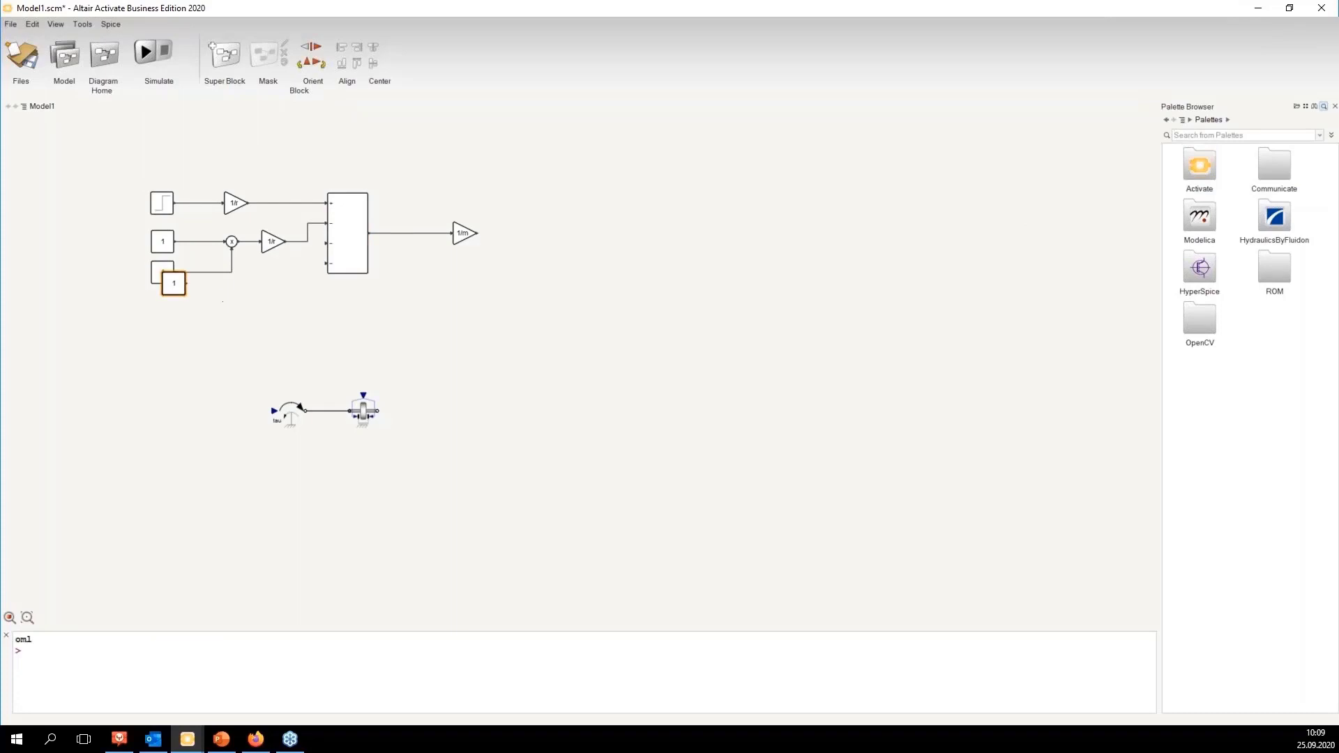
{"action": "left_click_drag", "start_coordinate": [175, 286], "coordinate": [155, 313]}
{"action": "double_click", "coordinate": [156, 314]}
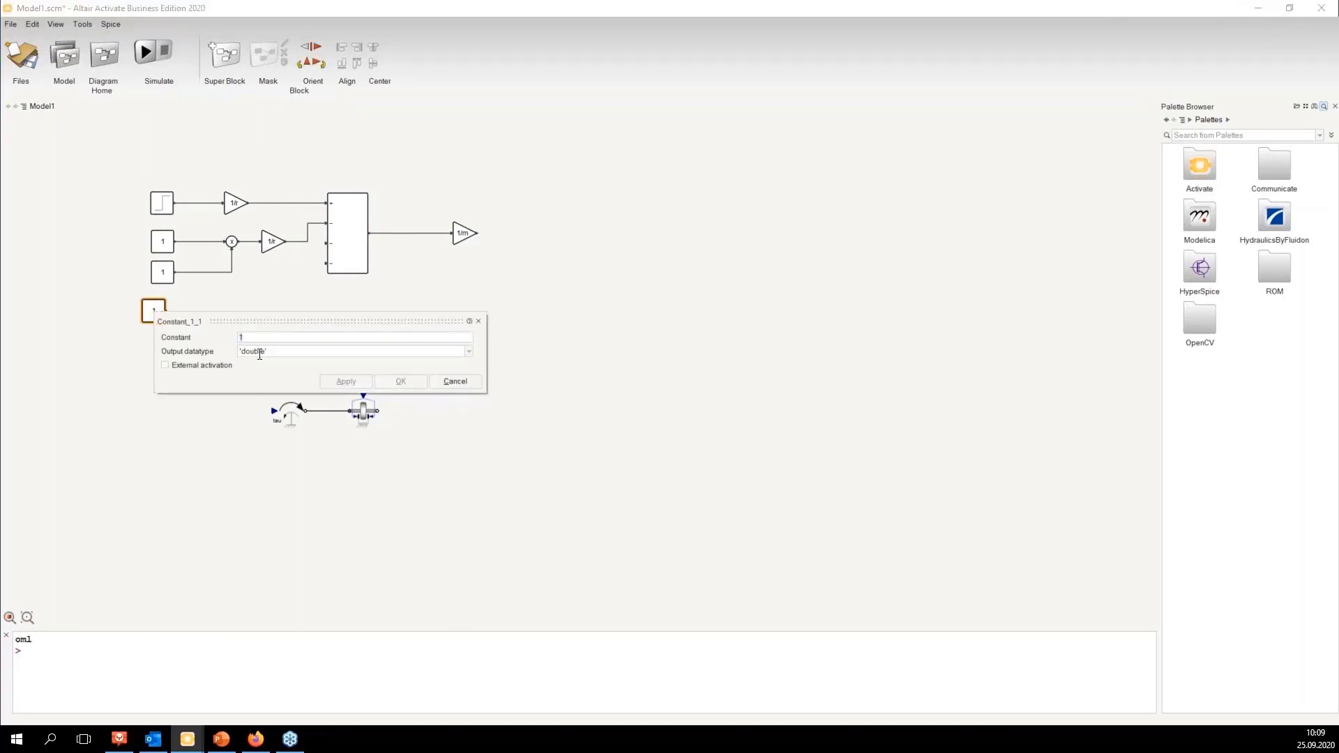
{"action": "type", "text": "u"}
{"action": "left_click", "coordinate": [400, 382]}
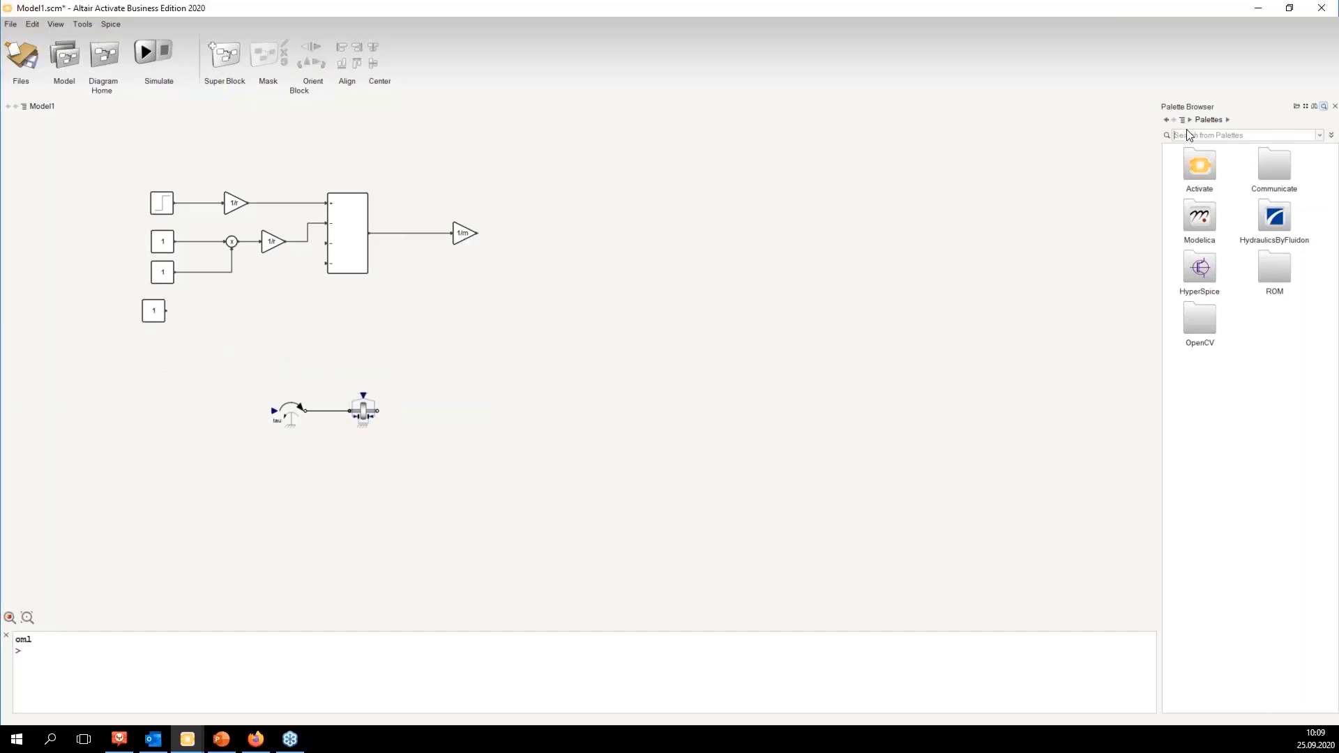
Step: Search for gain, place a Gain block after the new Constant and connect it into the Sum block's third input
{"action": "type", "text": "gsi"}
{"action": "key", "text": "Return"}
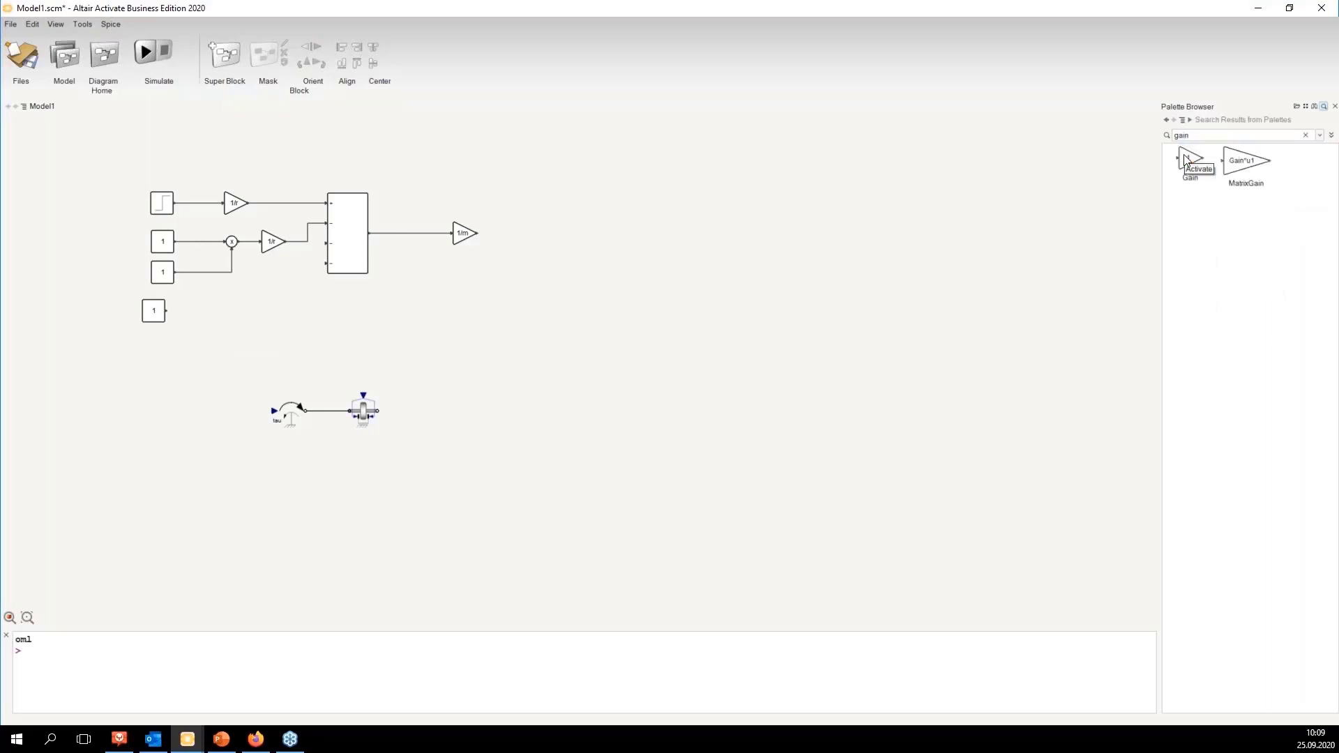
{"action": "left_click_drag", "start_coordinate": [1183, 154], "coordinate": [218, 311]}
{"action": "left_click", "coordinate": [155, 310]}
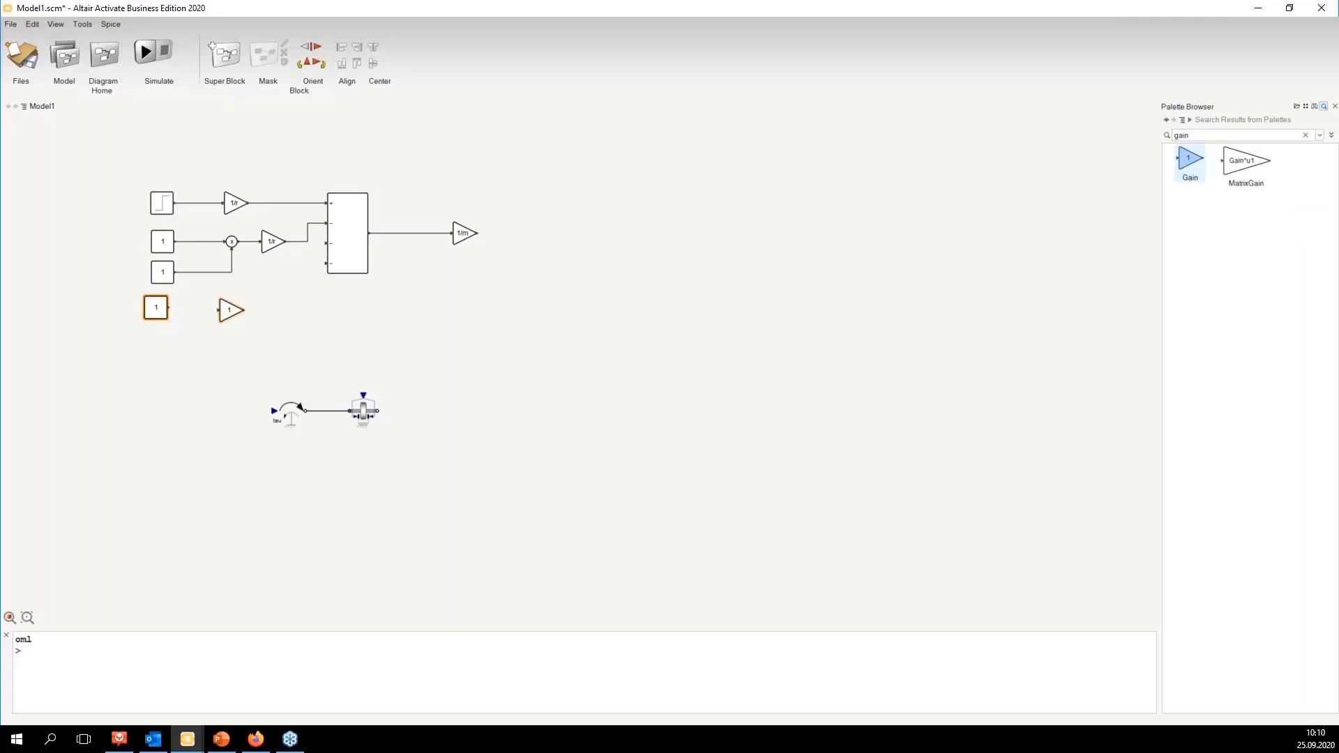
{"action": "left_click", "coordinate": [229, 313], "text": "ctrl"}
{"action": "mouse_move", "coordinate": [228, 316]}
{"action": "left_mouse_down"}
{"action": "mouse_move", "coordinate": [311, 283]}
{"action": "mouse_move", "coordinate": [266, 317]}
{"action": "mouse_move", "coordinate": [236, 308]}
{"action": "mouse_move", "coordinate": [325, 242]}
{"action": "left_mouse_up"}
{"action": "left_click", "coordinate": [244, 317]}
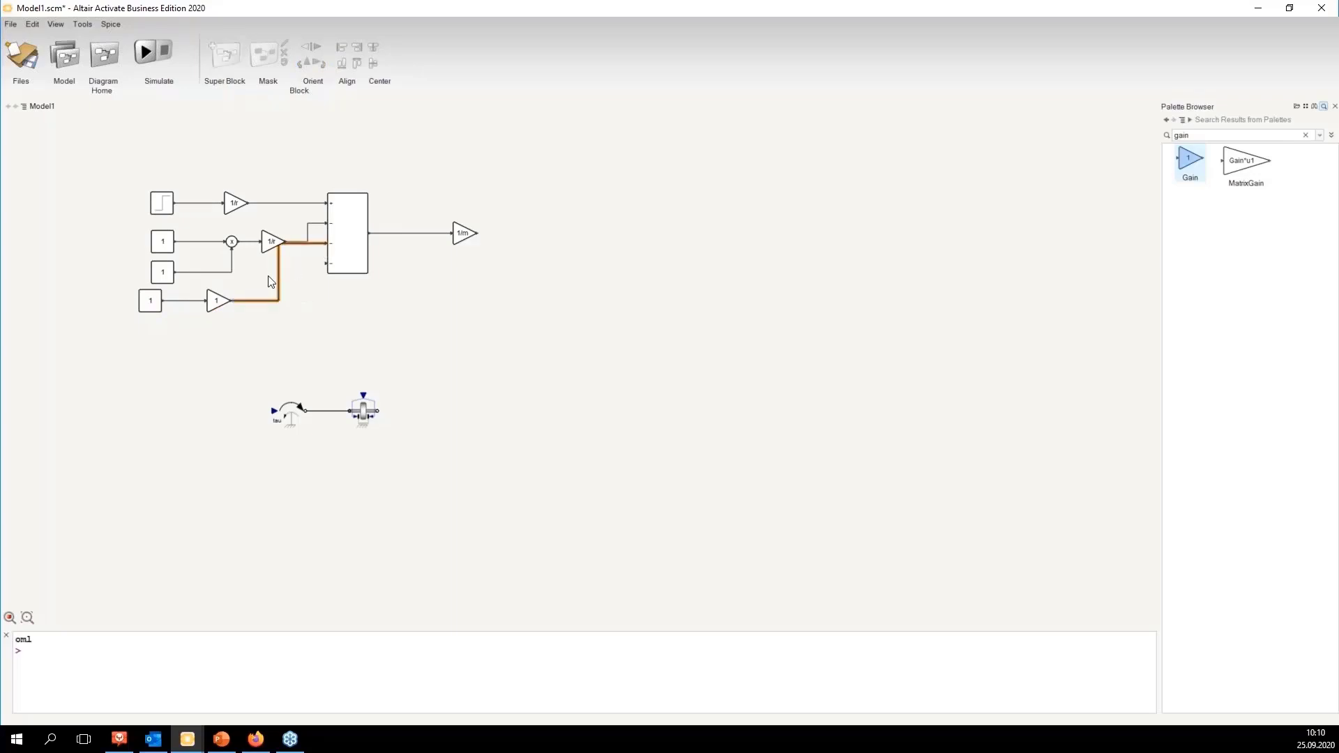
{"action": "left_click_drag", "start_coordinate": [279, 283], "coordinate": [300, 287]}
{"action": "left_click", "coordinate": [355, 328]}
Step: Search for friction and place a SupportFriction block to the right of the Brake block
{"action": "left_click", "coordinate": [1243, 132]}
{"action": "type", "text": "friction"}
{"action": "key", "text": "Return"}
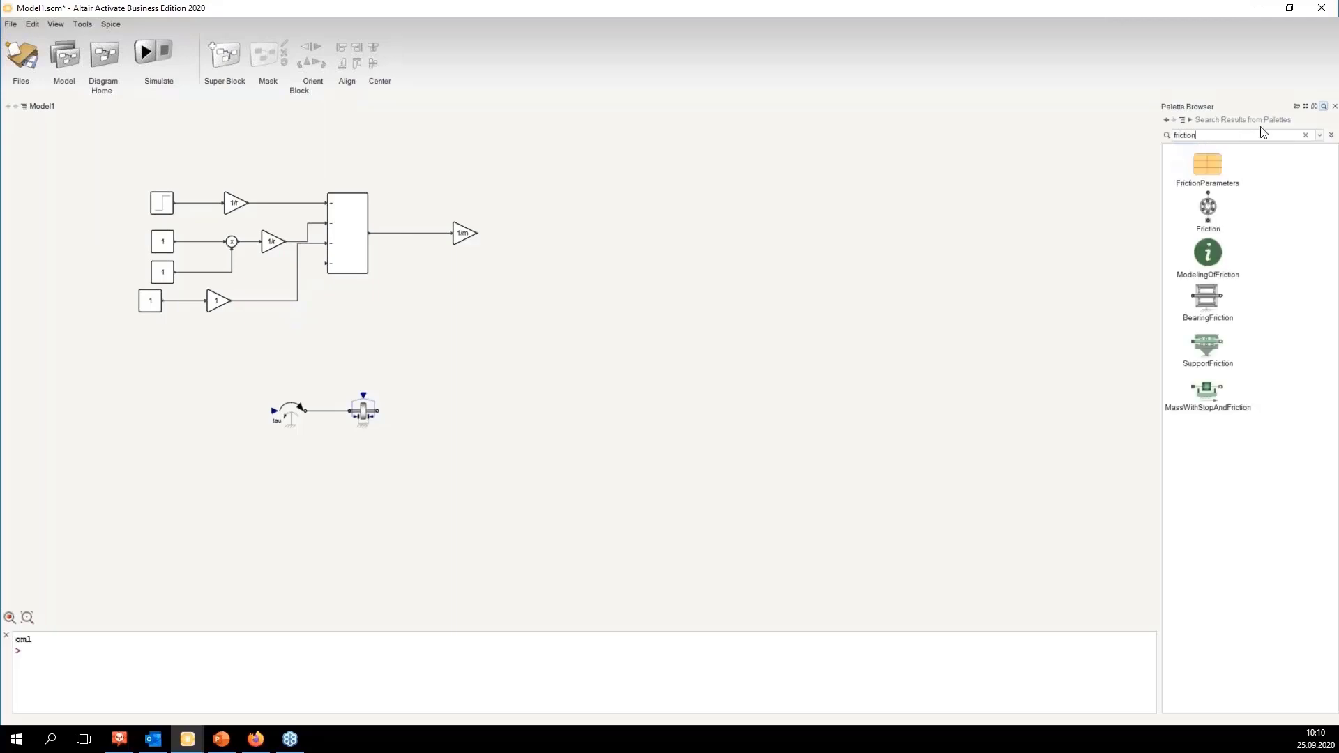
{"action": "left_click_drag", "start_coordinate": [1215, 349], "coordinate": [542, 438]}
{"action": "left_click", "coordinate": [614, 400]}
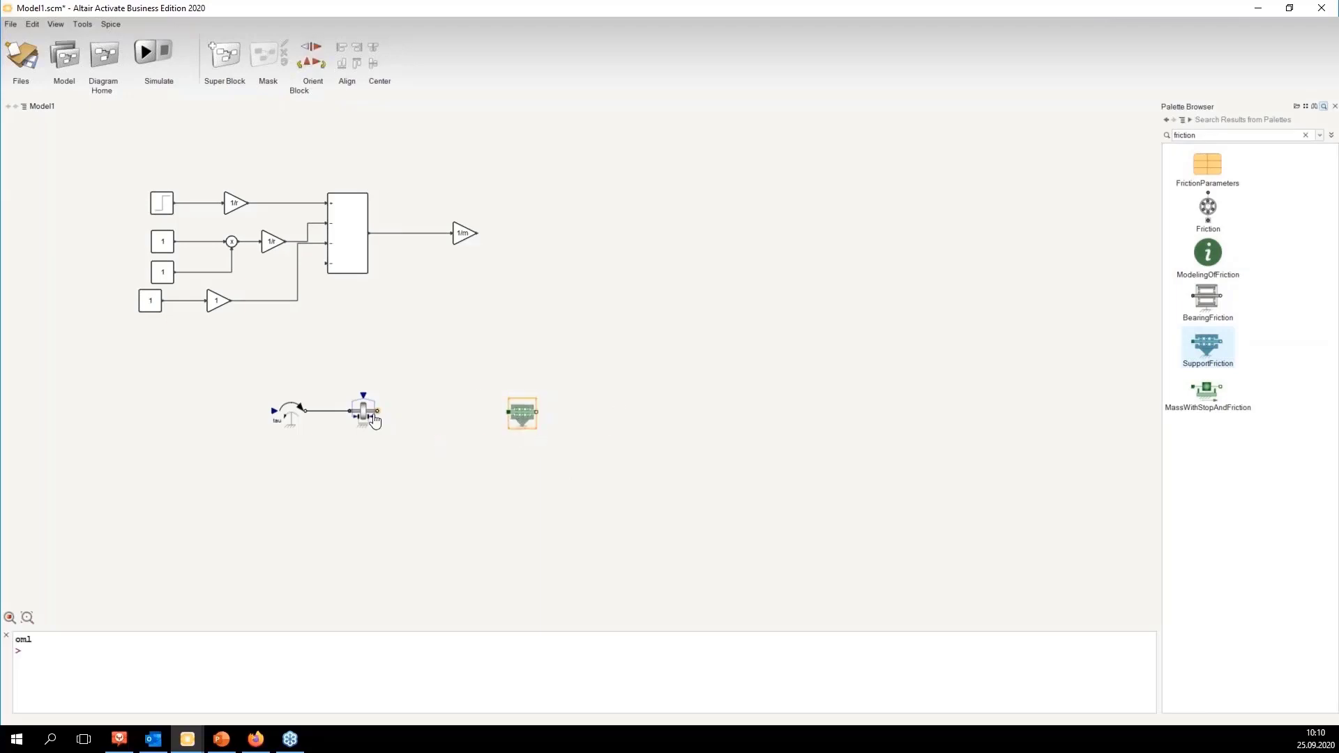
{"action": "left_click", "coordinate": [374, 416]}
{"action": "left_click", "coordinate": [522, 414]}
{"action": "left_click_drag", "start_coordinate": [271, 382], "coordinate": [382, 448]}
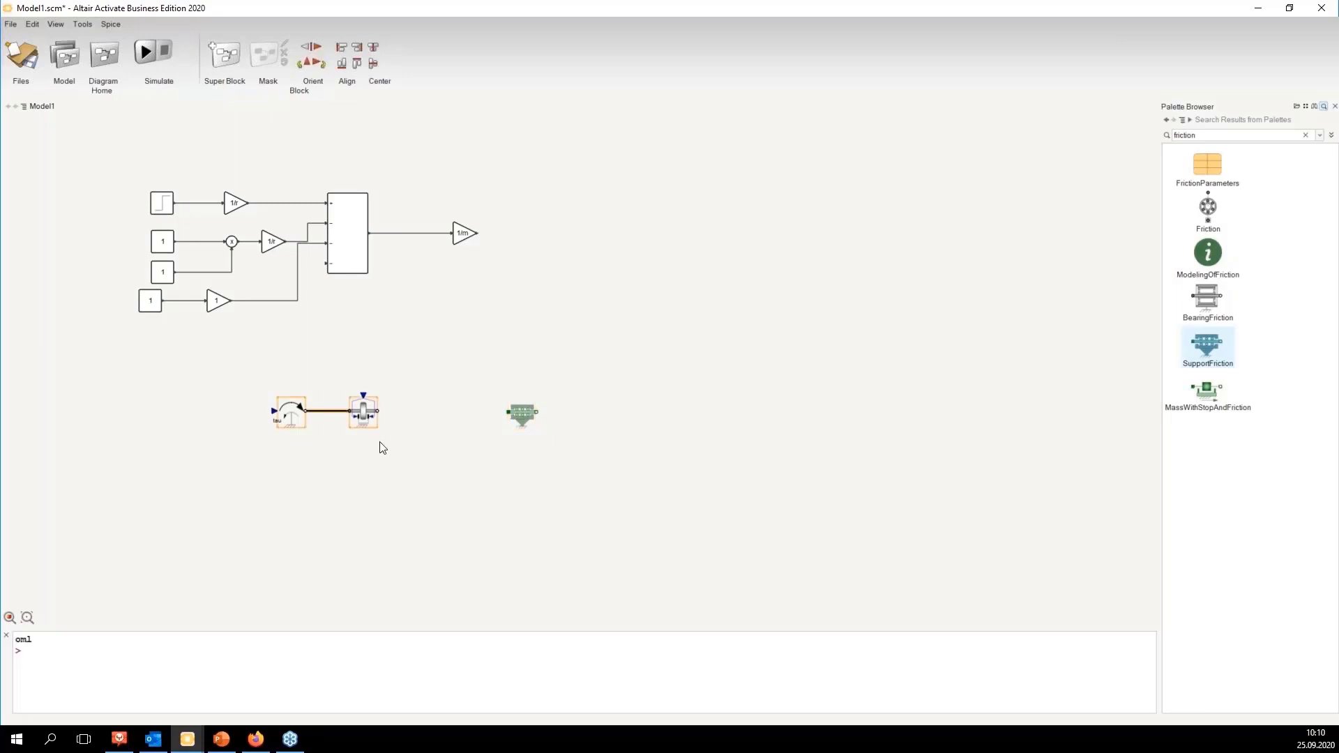
{"action": "left_click", "coordinate": [388, 445]}
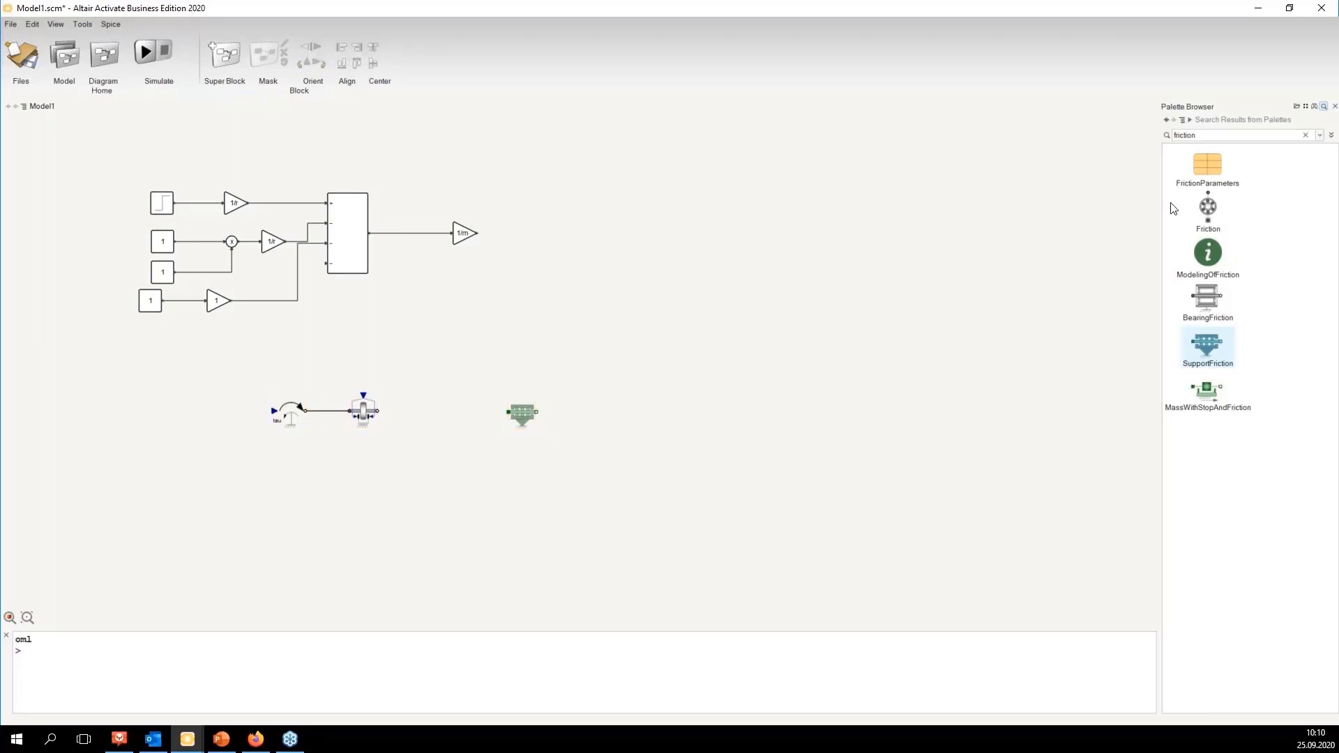
Step: Open the Modelica palette library
{"action": "left_click", "coordinate": [1190, 119]}
{"action": "left_click", "coordinate": [1202, 130]}
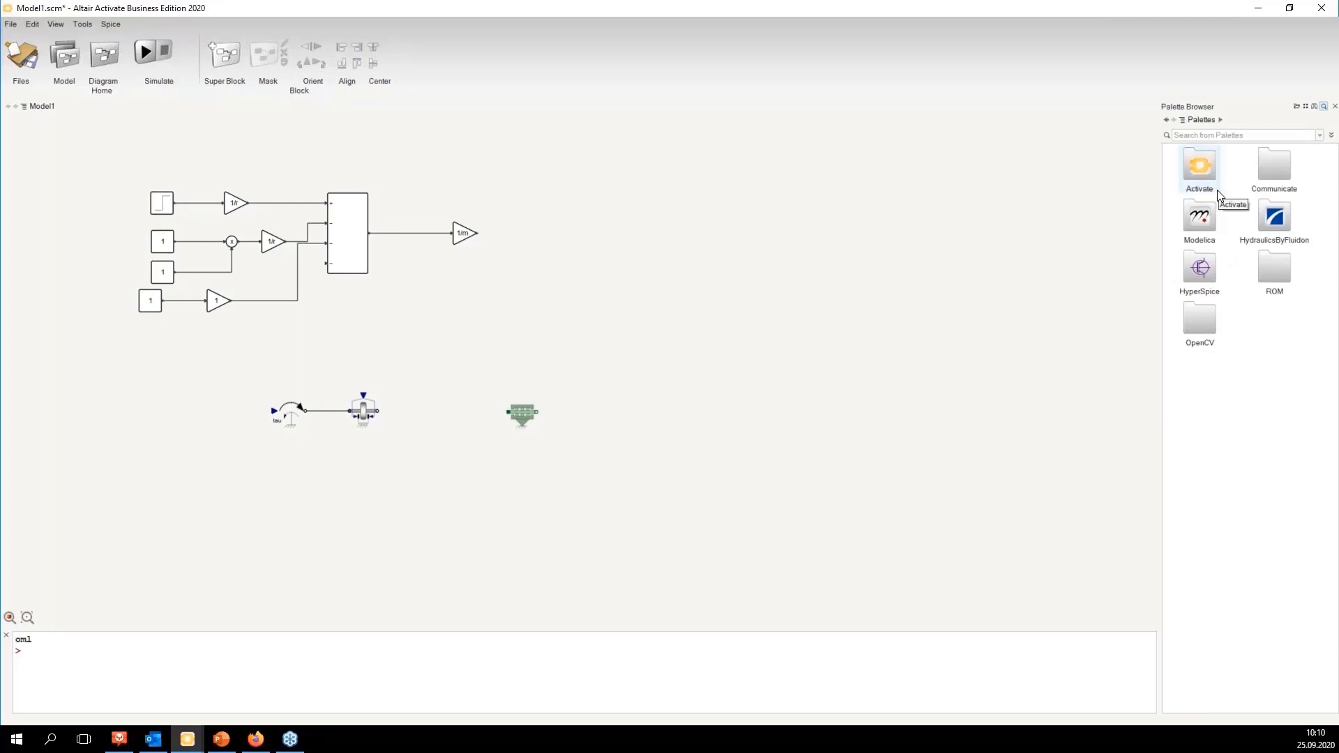
{"action": "double_click", "coordinate": [1207, 220]}
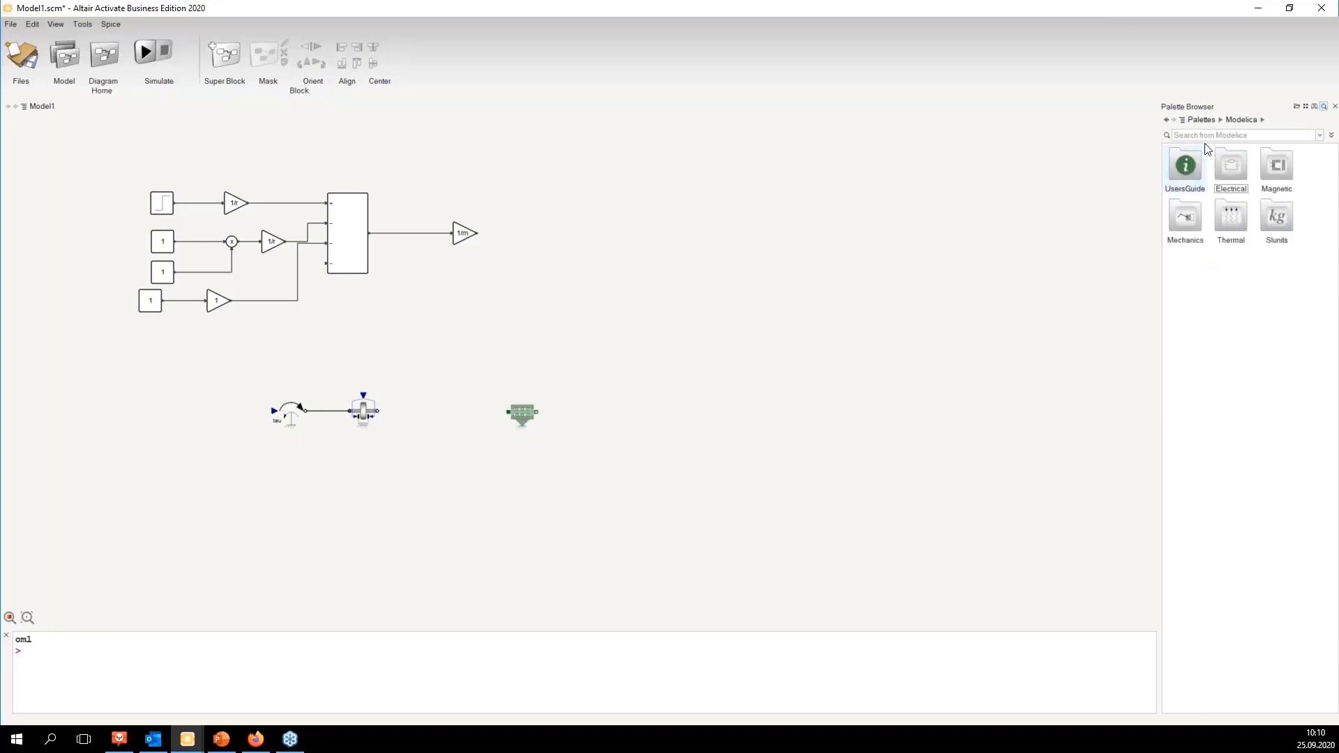
Step: Place an IdealRollingWheel from the Mechanics Rotational Components library between the Brake and SupportFriction blocks and connect it
{"action": "left_click", "coordinate": [1195, 222]}
{"action": "double_click", "coordinate": [1195, 222]}
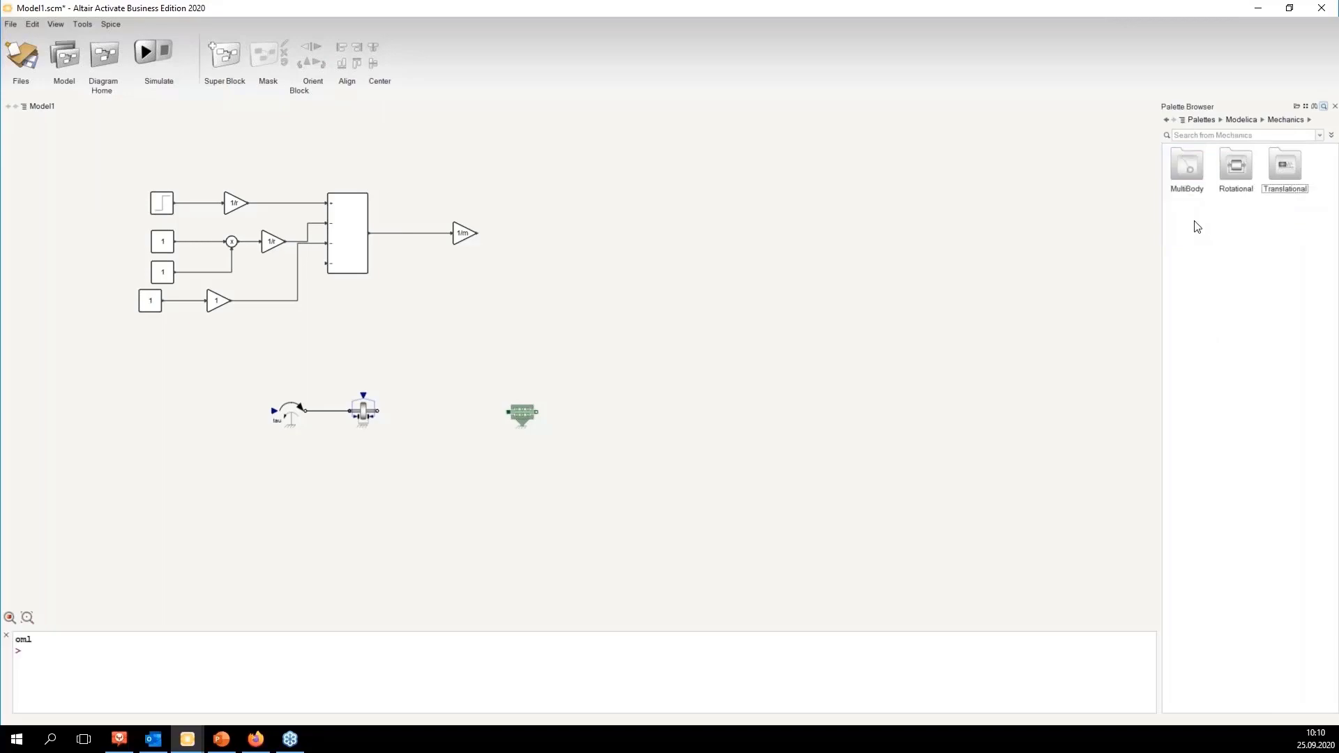
{"action": "left_click", "coordinate": [1232, 179]}
{"action": "double_click", "coordinate": [1232, 179]}
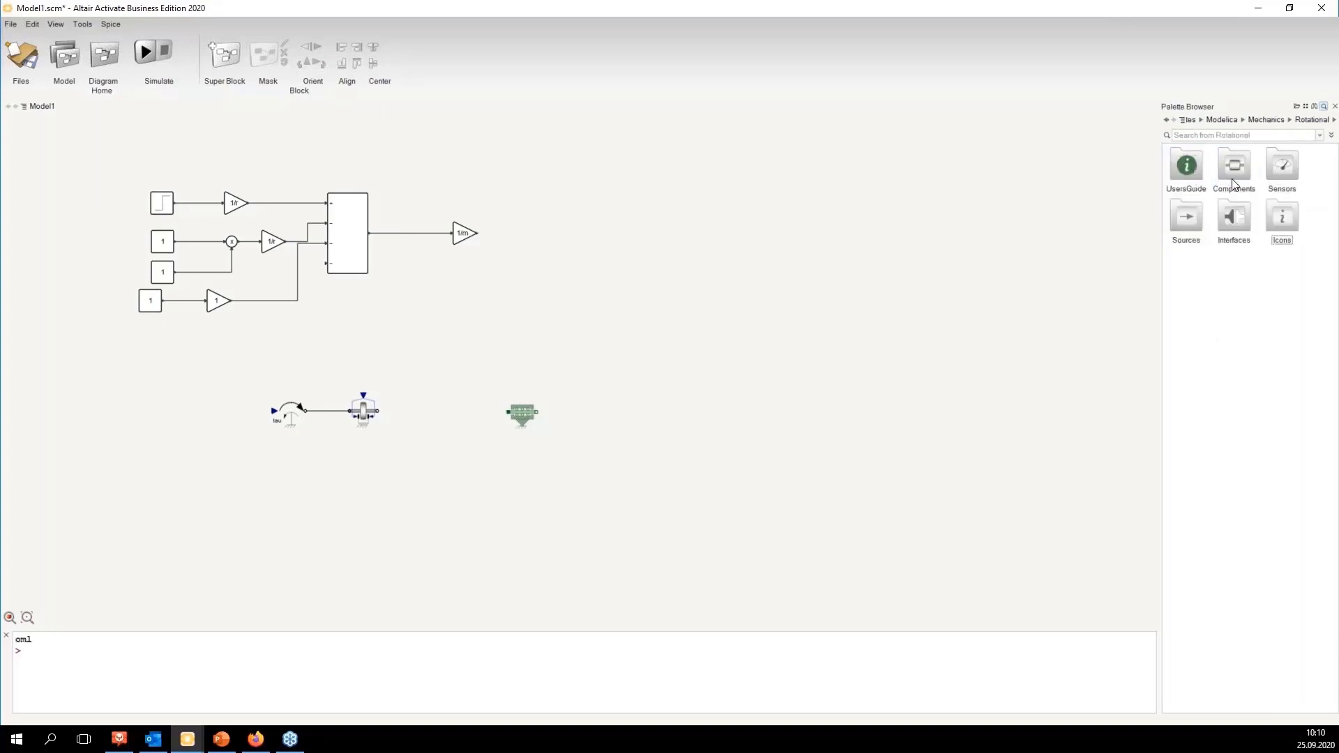
{"action": "double_click", "coordinate": [1232, 178]}
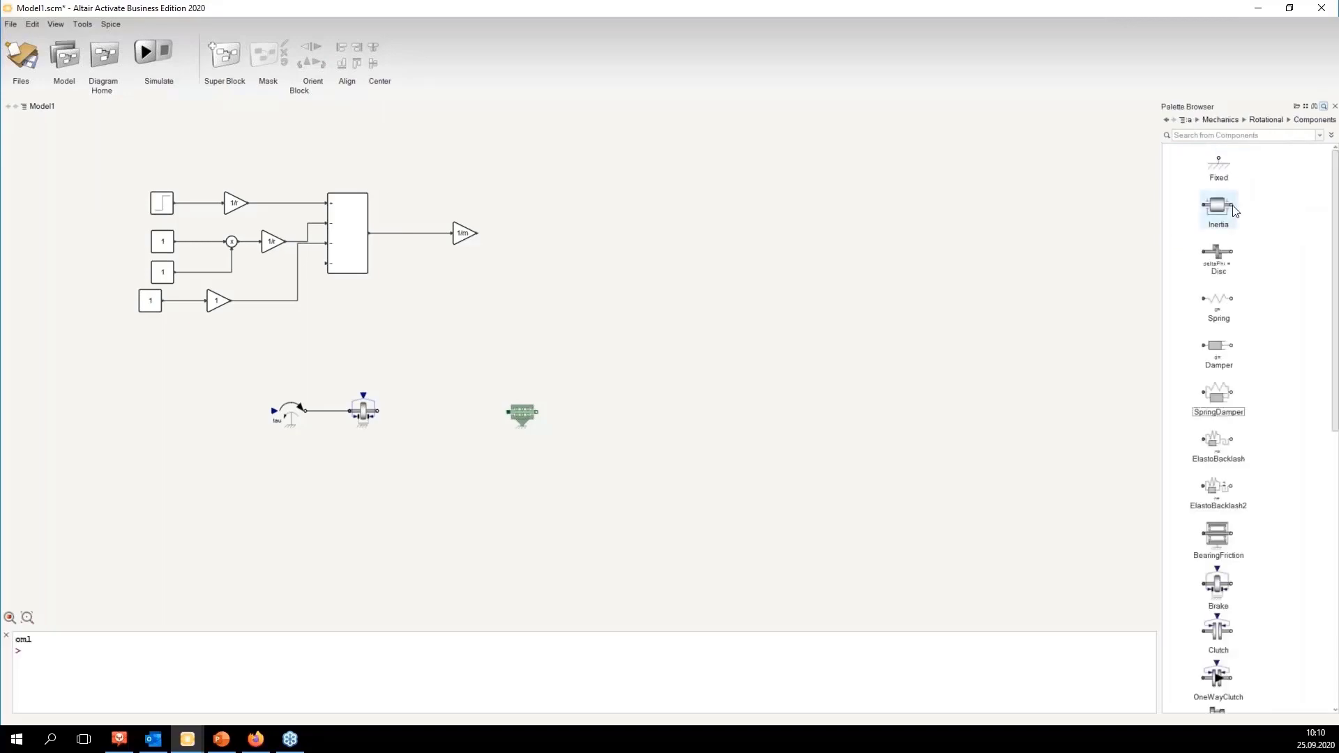
{"action": "scroll", "coordinate": [1221, 419], "scroll_direction": "down", "scroll_amount": 10}
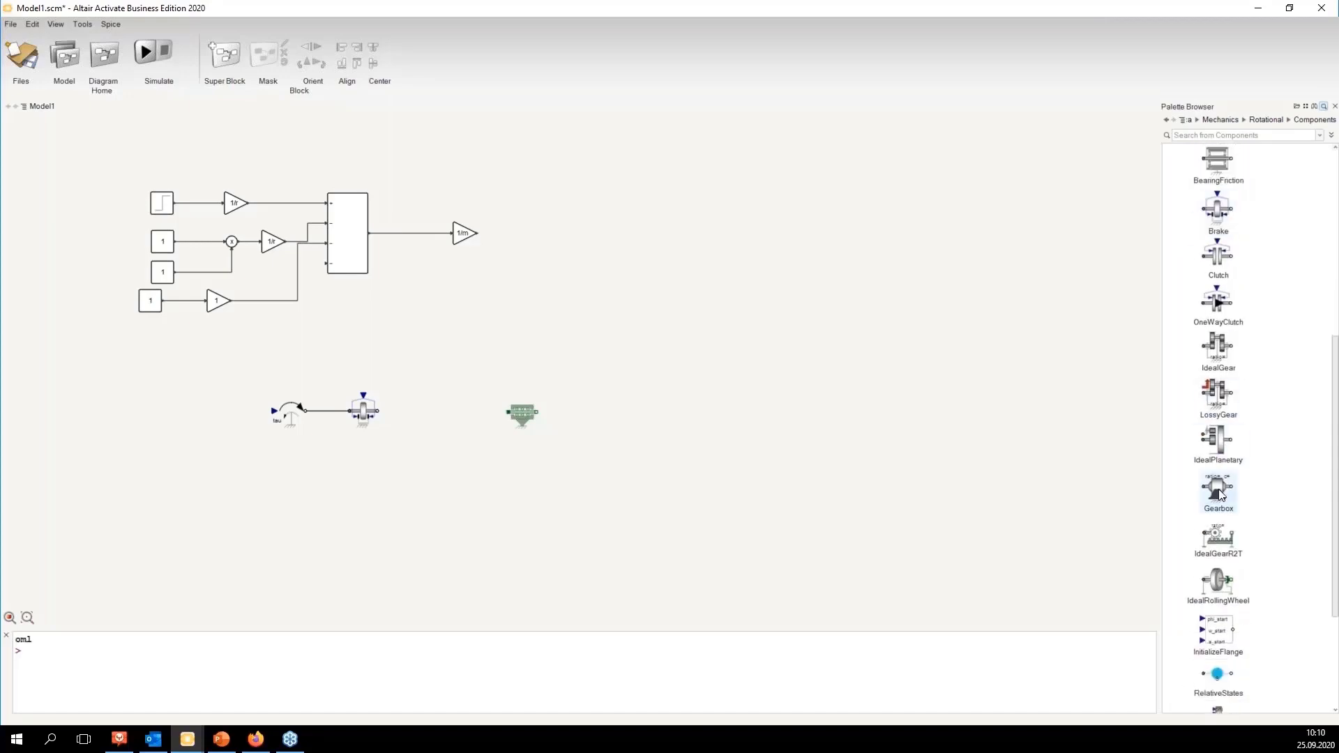
{"action": "left_click_drag", "start_coordinate": [1218, 582], "coordinate": [508, 427]}
{"action": "left_click", "coordinate": [363, 412]}
{"action": "left_click", "coordinate": [441, 423]}
{"action": "left_click", "coordinate": [577, 478]}
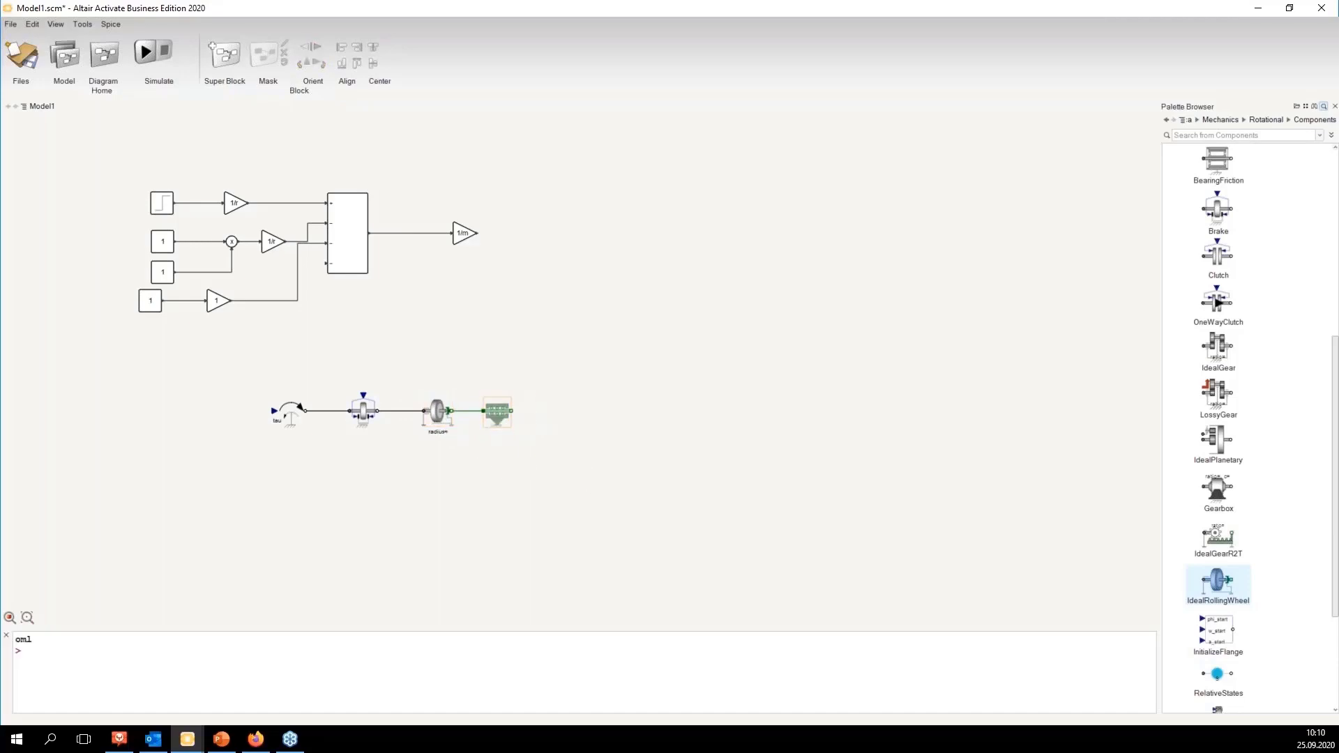
Step: Move the bottom Constant and its Gain block so they line up with the Constants above
{"action": "left_click", "coordinate": [505, 417]}
{"action": "left_click_drag", "start_coordinate": [106, 291], "coordinate": [264, 340]}
{"action": "left_click", "coordinate": [314, 326]}
{"action": "left_click_drag", "start_coordinate": [121, 293], "coordinate": [291, 316]}
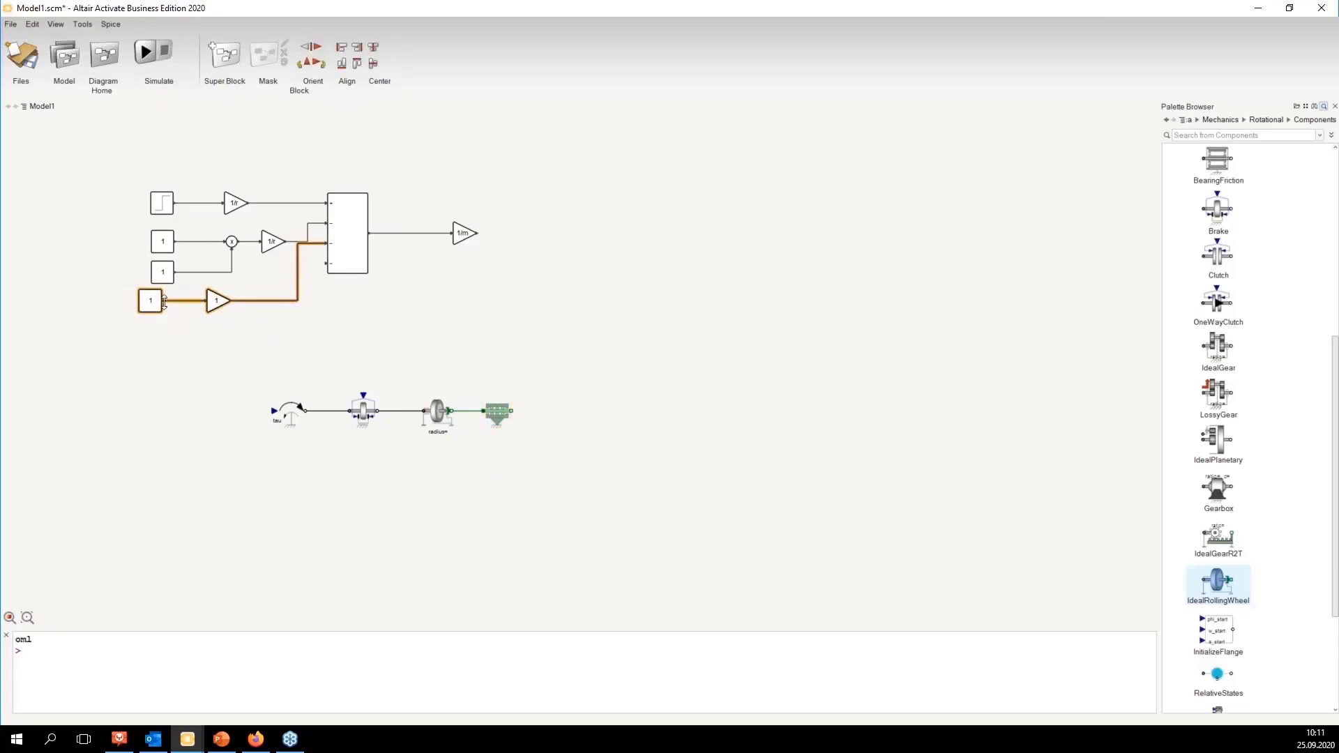
{"action": "left_click_drag", "start_coordinate": [155, 309], "coordinate": [166, 310]}
{"action": "left_click", "coordinate": [200, 345]}
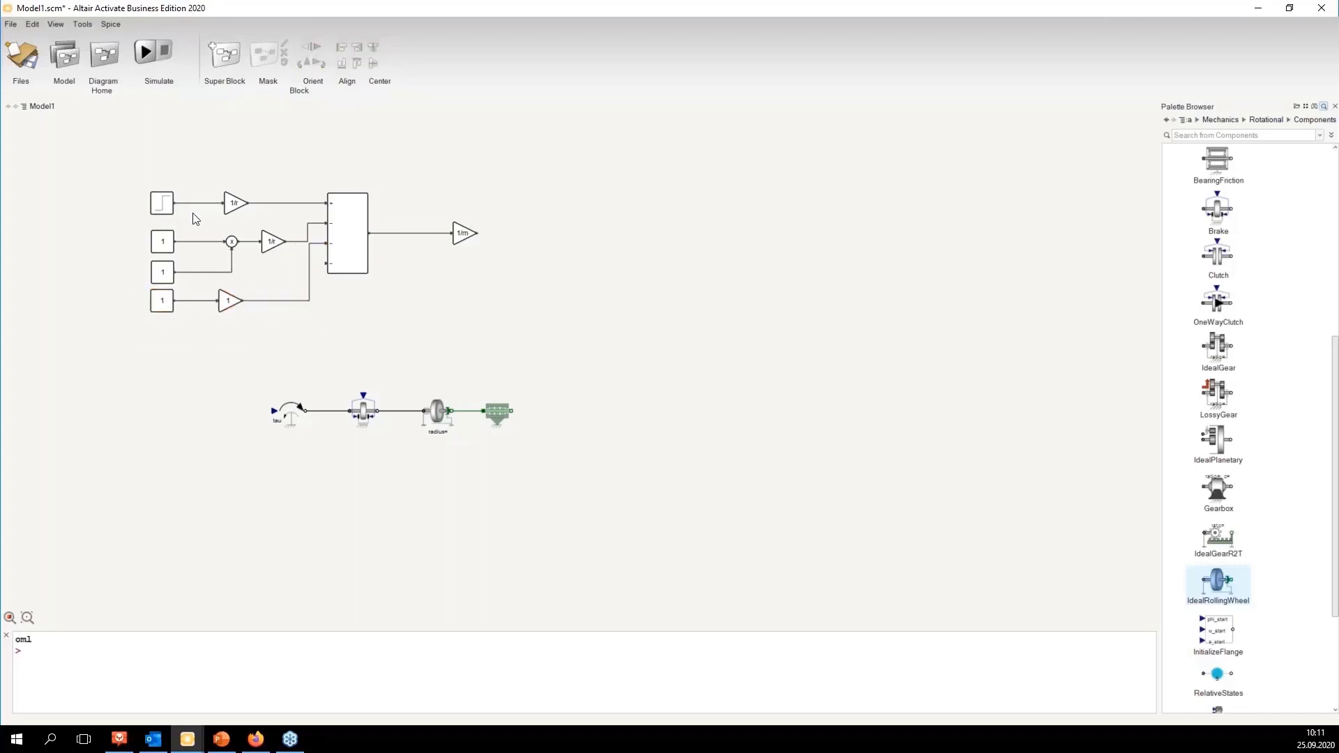
{"action": "left_click", "coordinate": [163, 272]}
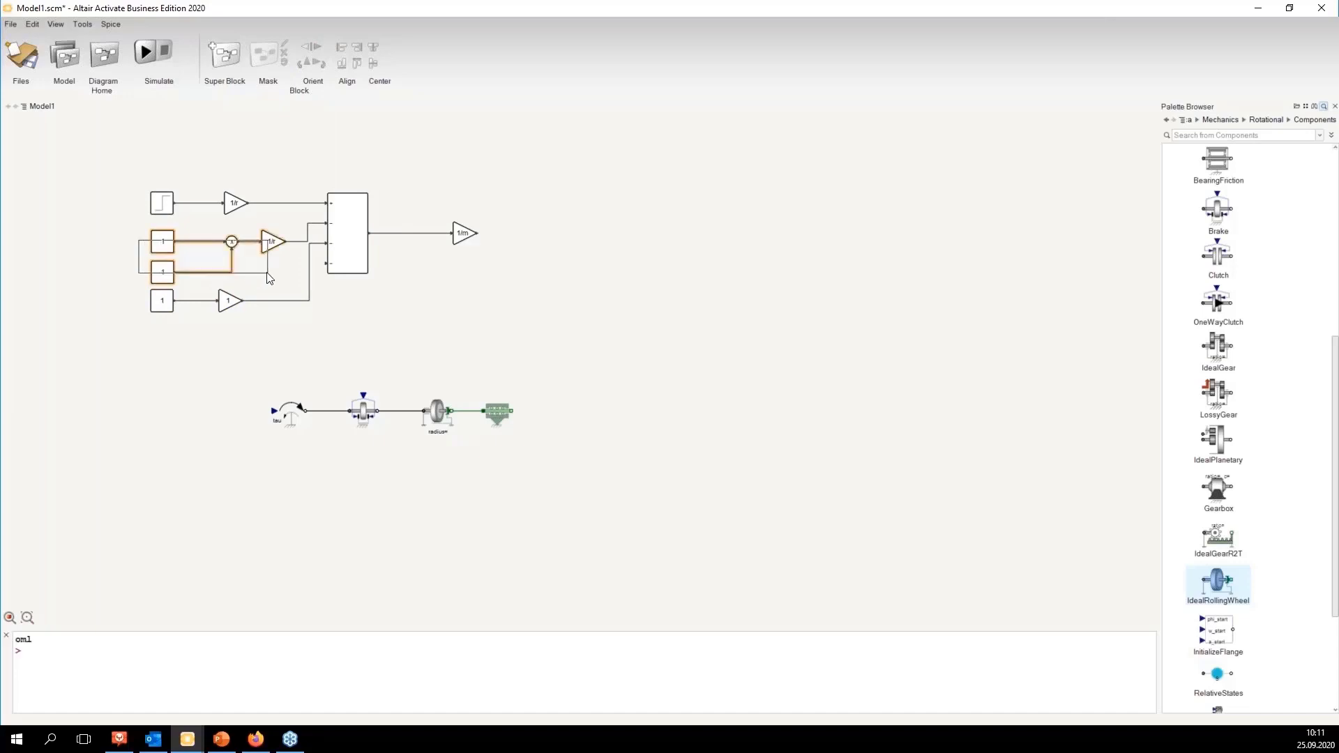
Step: Search the Modelica palette for an integration block
{"action": "left_click", "coordinate": [1188, 120]}
{"action": "left_click", "coordinate": [1199, 135]}
{"action": "type", "text": "in"}
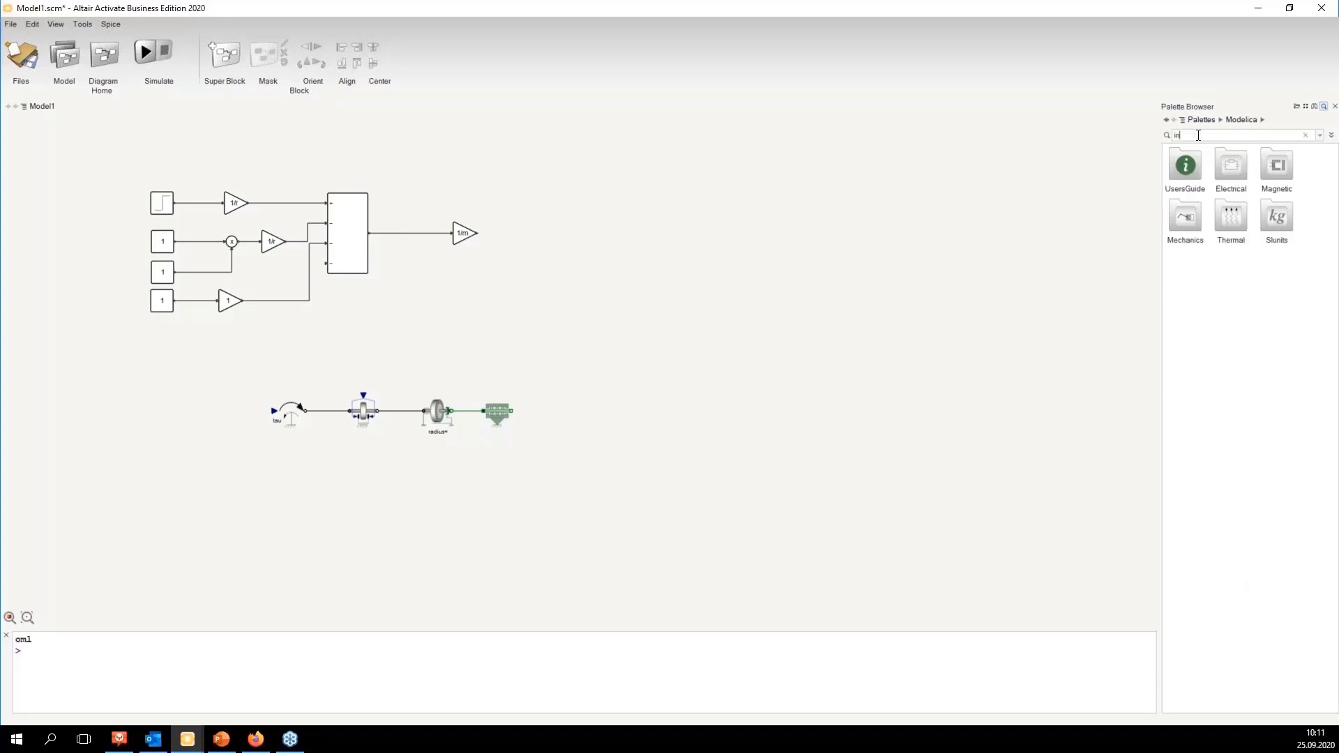
{"action": "type", "text": "tegration"}
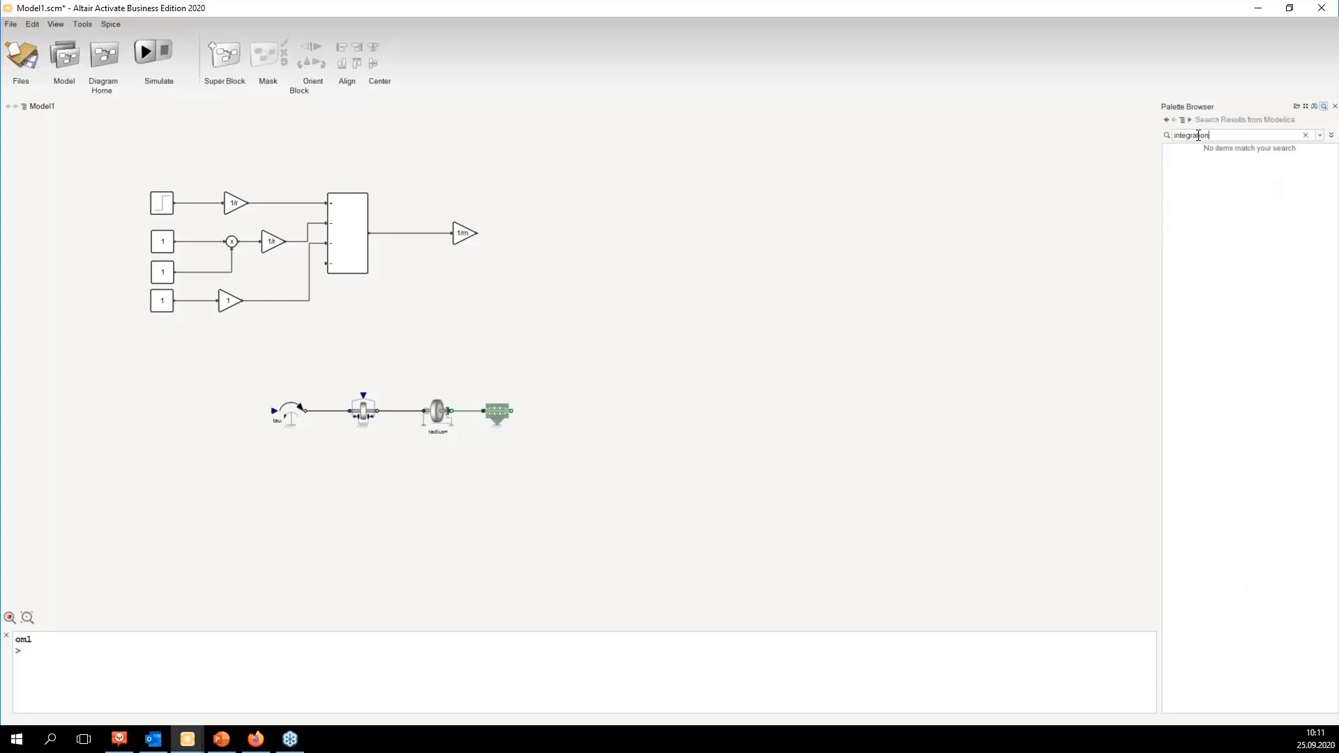
{"action": "key", "text": "BackSpace"}
{"action": "key", "text": "BackSpace"}
{"action": "key", "text": "BackSpace"}
{"action": "key", "text": "BackSpace"}
{"action": "key", "text": "BackSpace"}
{"action": "key", "text": "BackSpace"}
{"action": "key", "text": "BackSpace"}
{"action": "key", "text": "BackSpace"}
{"action": "key", "text": "BackSpace"}
{"action": "key", "text": "BackSpace"}
{"action": "key", "text": "BackSpace"}
{"action": "type", "text": "inte"}
{"action": "key", "text": "Return"}
{"action": "type", "text": "r"}
{"action": "double_click", "coordinate": [1190, 132]}
{"action": "type", "text": "integr"}
{"action": "key", "text": "BackSpace"}
{"action": "key", "text": "BackSpace"}
{"action": "key", "text": "BackSpace"}
{"action": "key", "text": "BackSpace"}
{"action": "key", "text": "BackSpace"}
{"action": "key", "text": "BackSpace"}
{"action": "key", "text": "BackSpace"}
{"action": "left_click", "coordinate": [1189, 120]}
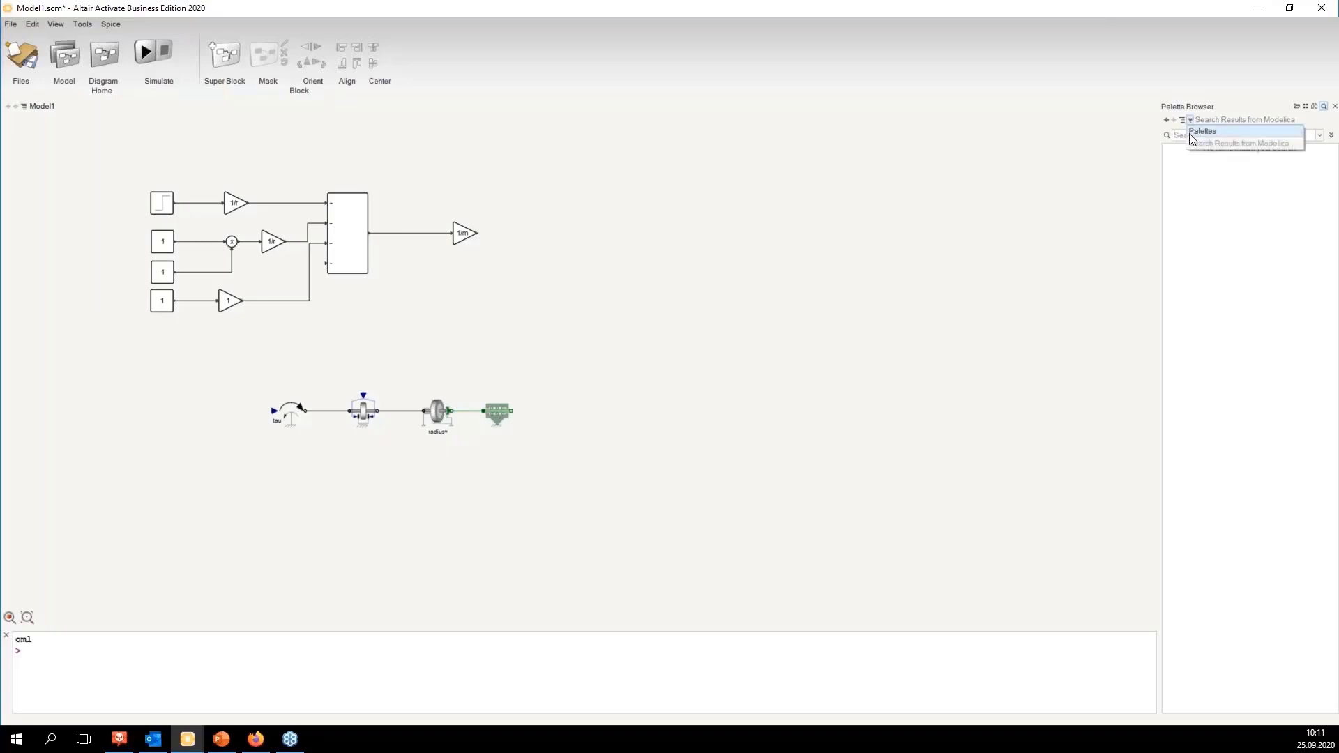
Step: Search the Activate palette for inte and place an Integral block connected after the 1/m gain
{"action": "left_click", "coordinate": [1200, 131]}
{"action": "double_click", "coordinate": [1213, 190]}
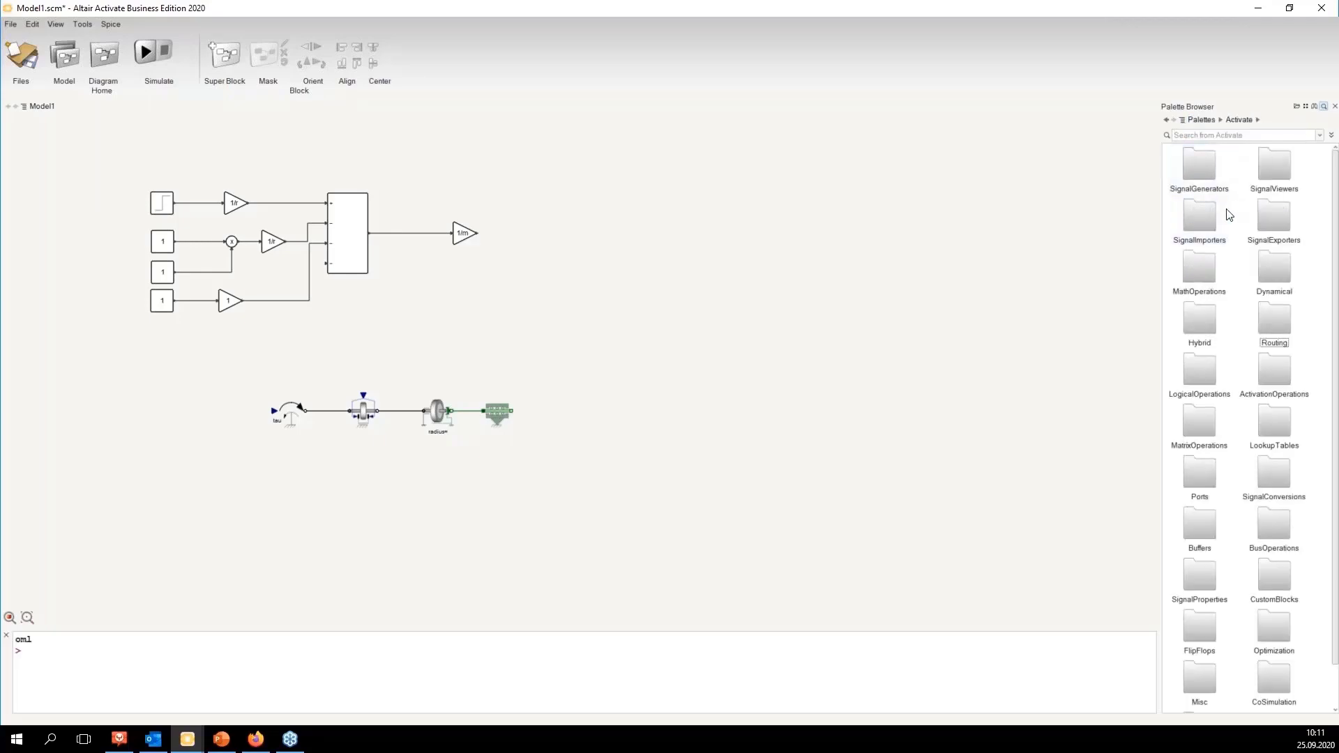
{"action": "type", "text": "integration"}
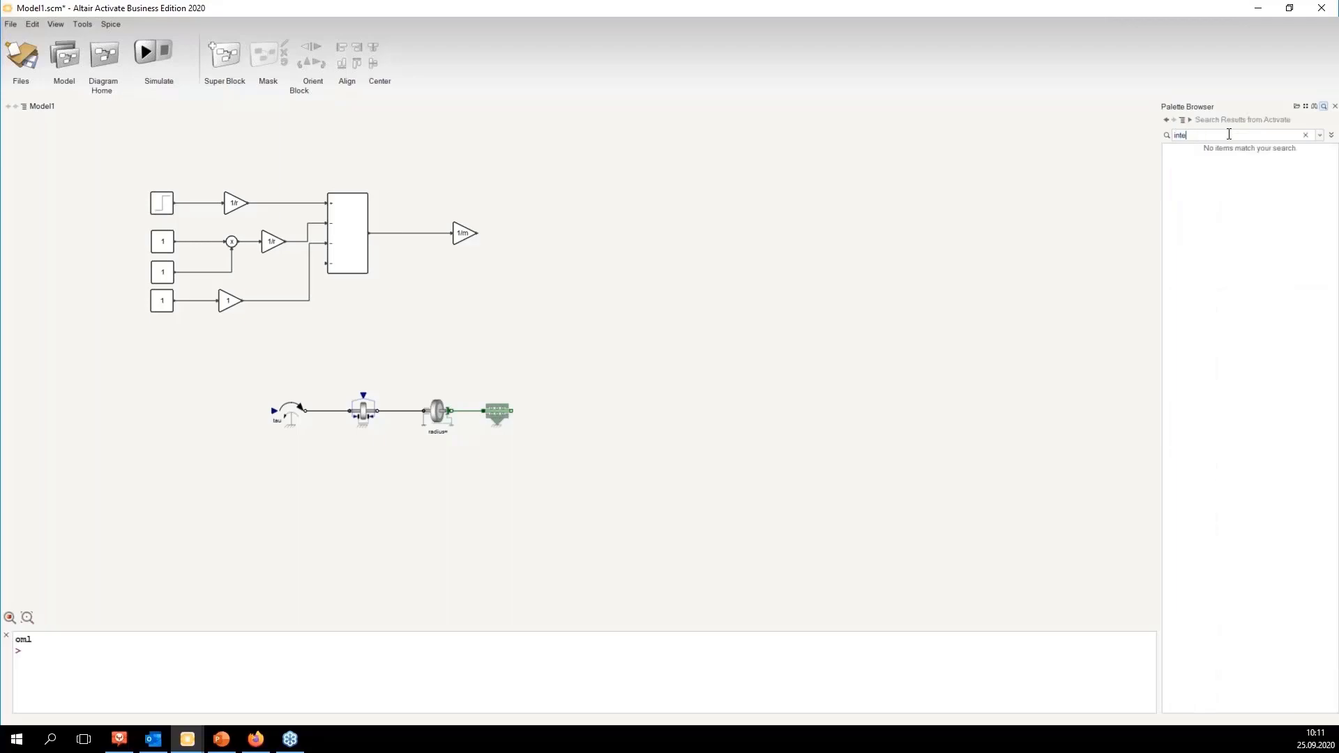
{"action": "left_click_drag", "start_coordinate": [1200, 166], "coordinate": [535, 235]}
{"action": "left_click", "coordinate": [557, 273]}
{"action": "left_click", "coordinate": [464, 235]}
{"action": "left_click", "coordinate": [528, 236], "text": "ctrl"}
{"action": "left_click", "coordinate": [550, 279]}
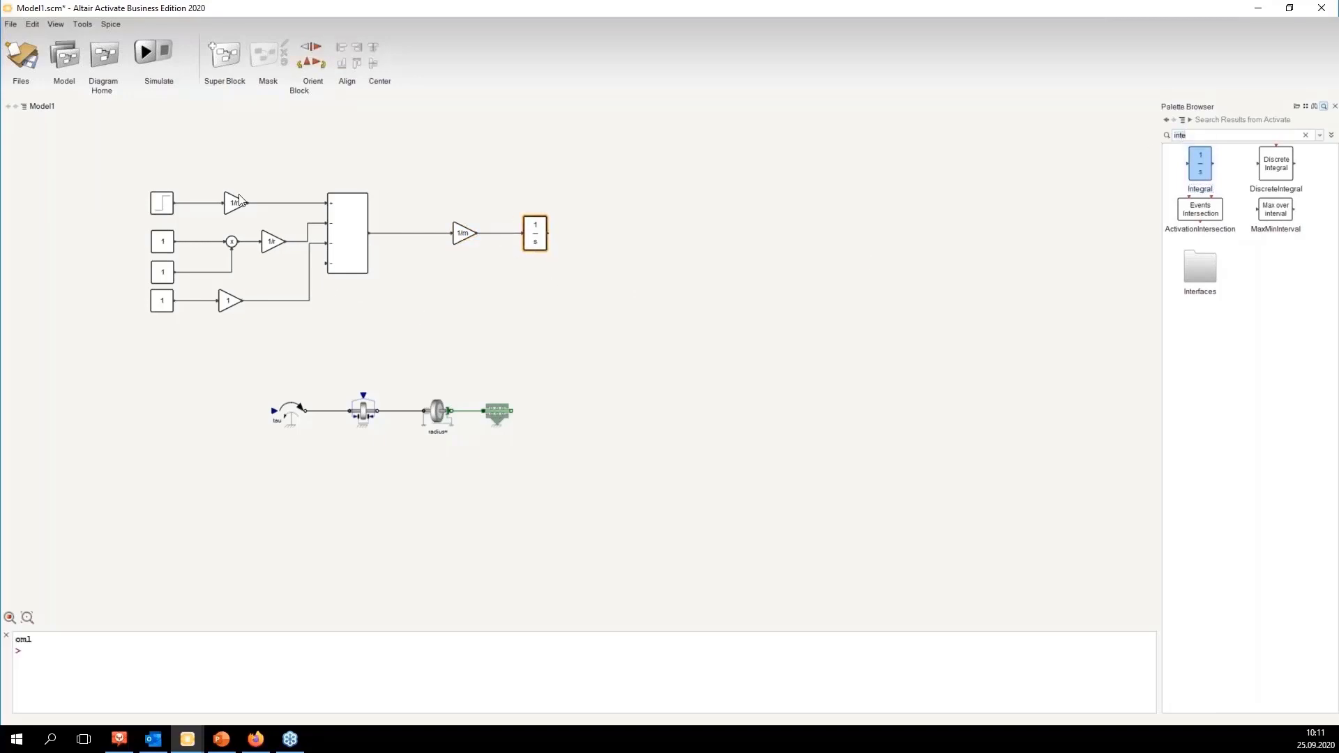
Step: Copy the lower Gain, flip the copy, and wire it as feedback from the Integral output into the Sum's fourth input
{"action": "left_click", "coordinate": [232, 305]}
{"action": "key", "text": "ctrl+c"}
{"action": "key", "text": "ctrl+v"}
{"action": "left_click_drag", "start_coordinate": [240, 312], "coordinate": [325, 263]}
{"action": "right_click", "coordinate": [424, 307]}
{"action": "left_click", "coordinate": [448, 459]}
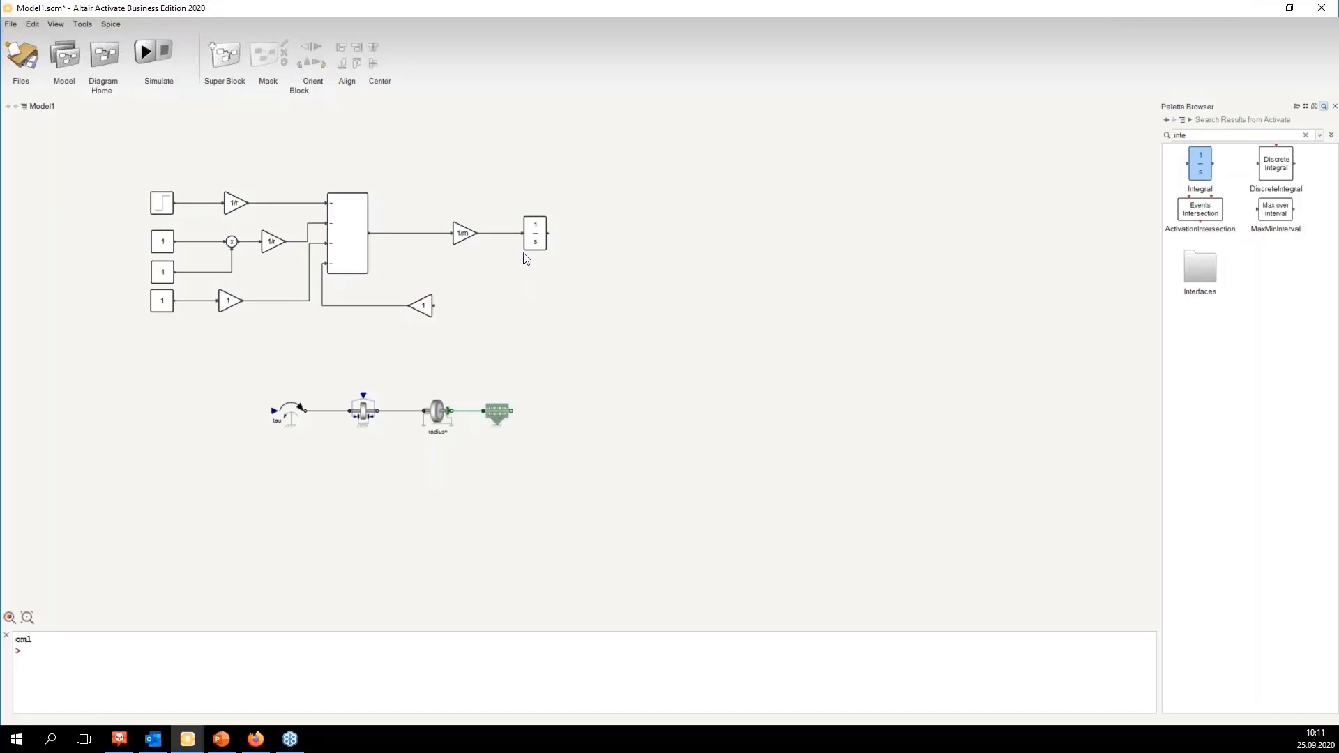
{"action": "mouse_move", "coordinate": [548, 233]}
{"action": "left_mouse_down"}
{"action": "mouse_move", "coordinate": [422, 332]}
{"action": "mouse_move", "coordinate": [434, 305]}
{"action": "left_mouse_up"}
{"action": "left_click", "coordinate": [509, 333]}
Step: Shift the Modelica mechanical block chain slightly down and to the right
{"action": "left_click_drag", "start_coordinate": [106, 171], "coordinate": [589, 361]}
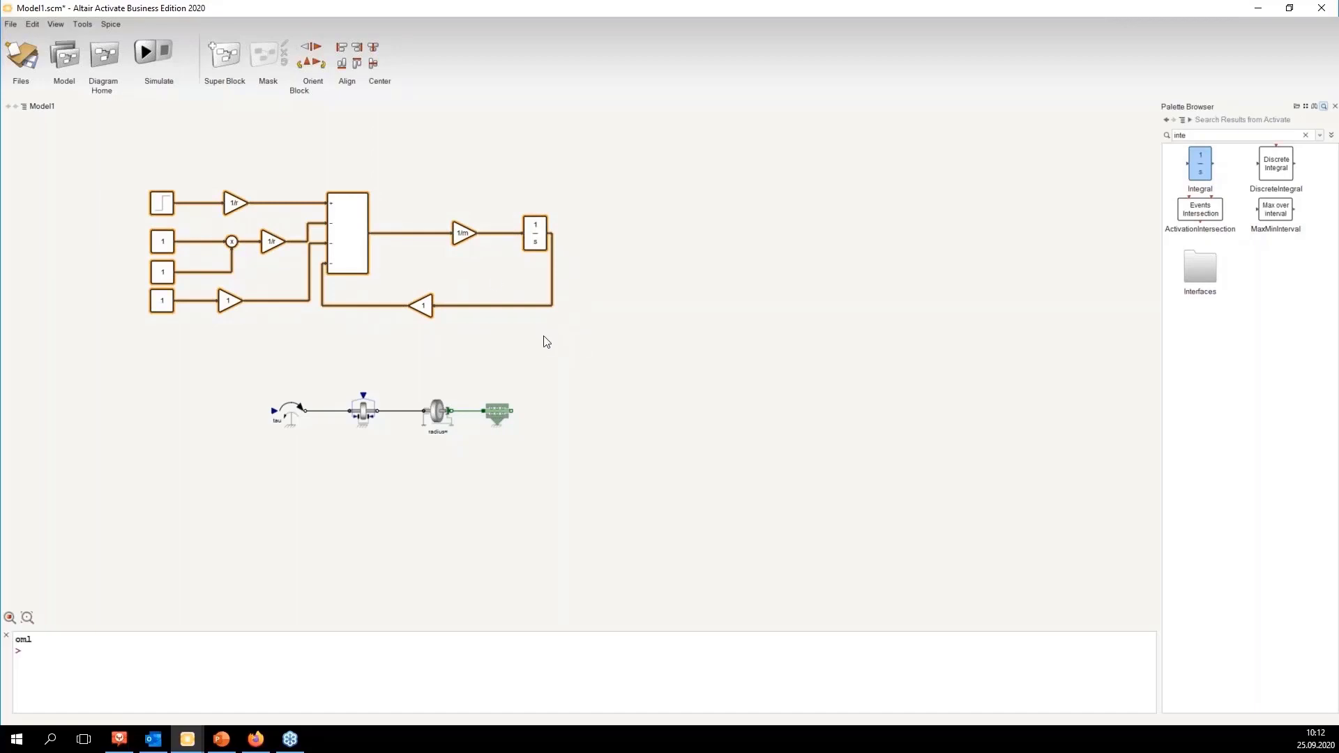
{"action": "left_click", "coordinate": [454, 178]}
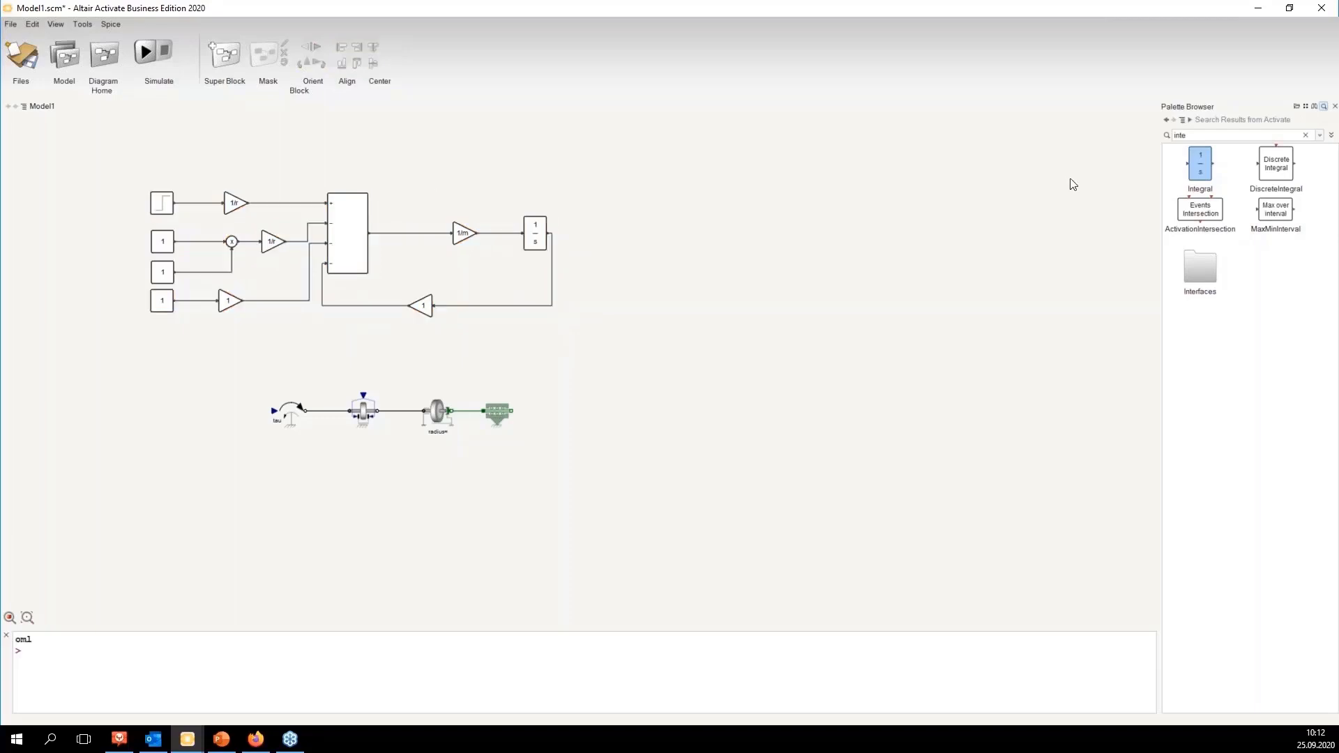
{"action": "left_click_drag", "start_coordinate": [411, 277], "coordinate": [497, 321]}
{"action": "left_click_drag", "start_coordinate": [246, 366], "coordinate": [505, 451]}
{"action": "left_click_drag", "start_coordinate": [438, 410], "coordinate": [455, 430]}
{"action": "left_click", "coordinate": [354, 492]}
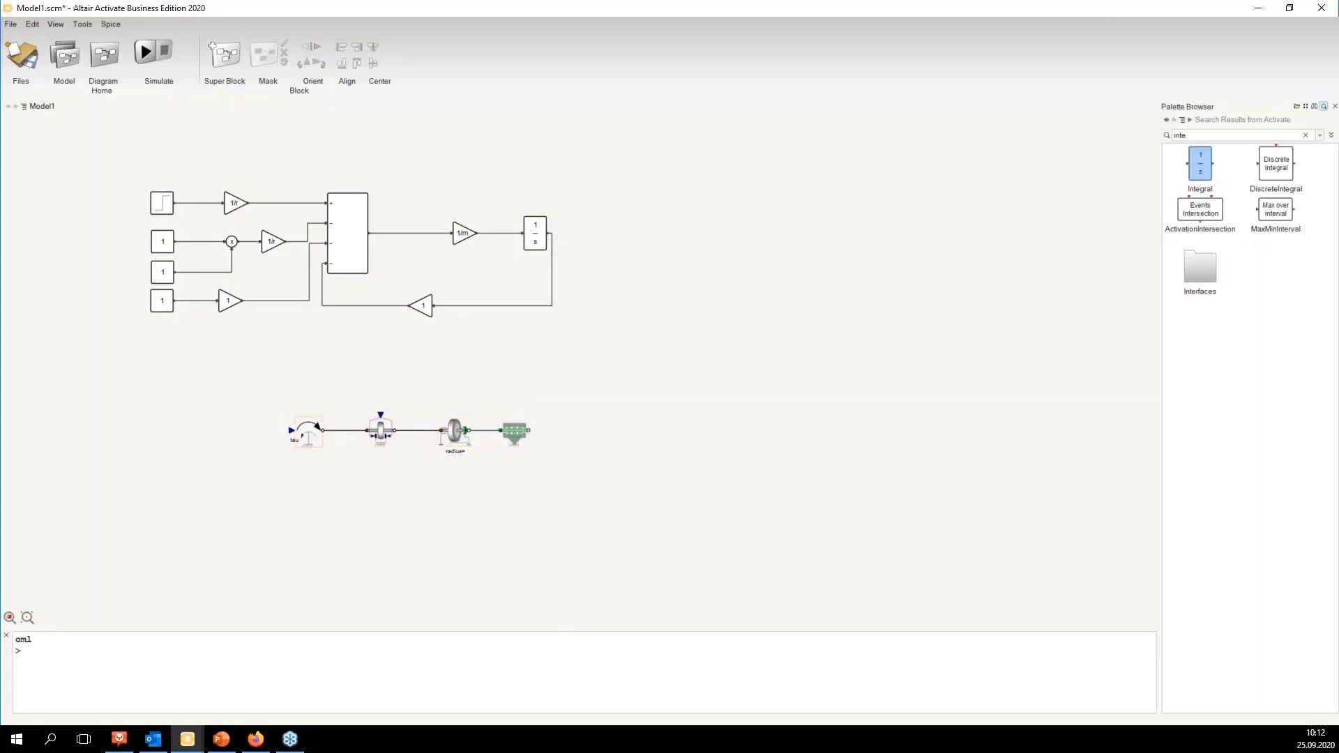
Step: Connect the Step signal line to the torque source input
{"action": "mouse_move", "coordinate": [289, 432]}
{"action": "left_mouse_down"}
{"action": "mouse_move", "coordinate": [263, 311]}
{"action": "mouse_move", "coordinate": [202, 203]}
{"action": "left_mouse_up"}
{"action": "left_click_drag", "start_coordinate": [301, 378], "coordinate": [473, 377]}
Step: Connect the third Constant's signal to the Brake input and reroute its wire
{"action": "left_click_drag", "start_coordinate": [380, 415], "coordinate": [308, 272]}
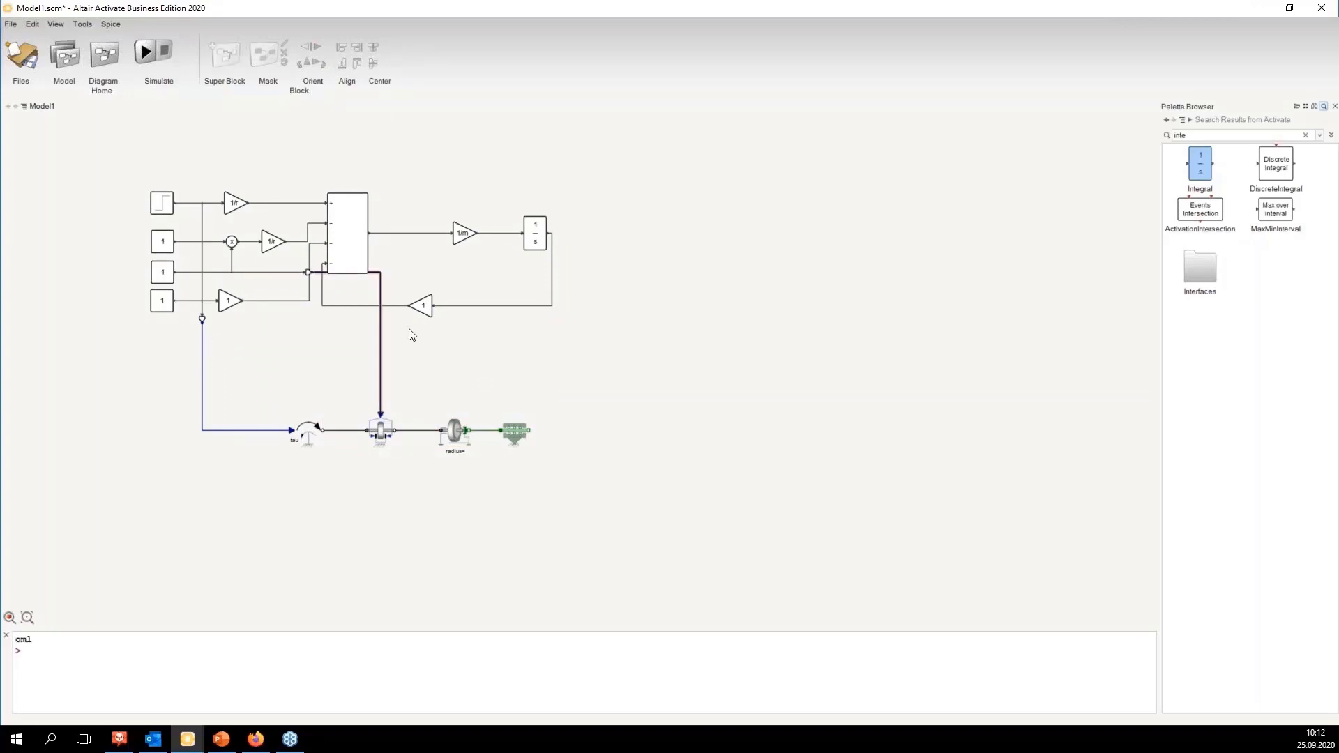
{"action": "left_click_drag", "start_coordinate": [379, 335], "coordinate": [318, 346]}
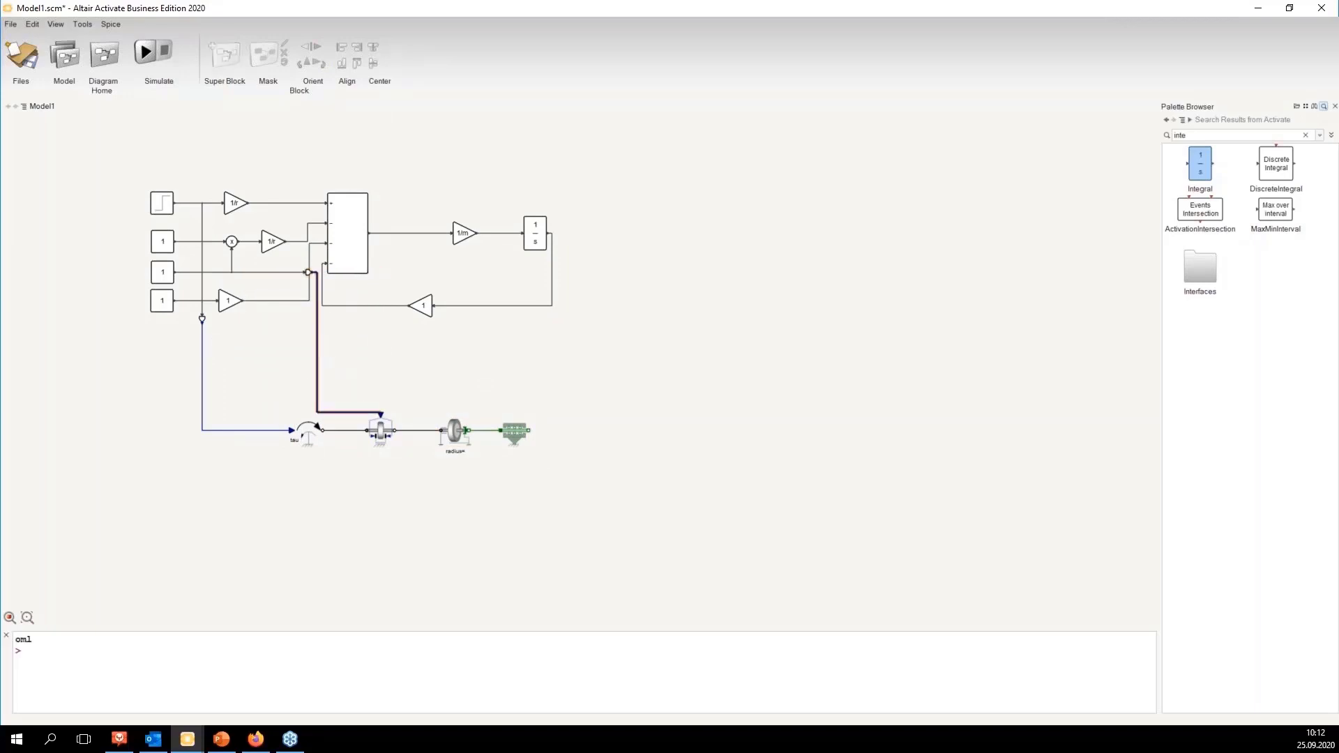
{"action": "left_click_drag", "start_coordinate": [317, 275], "coordinate": [274, 278]}
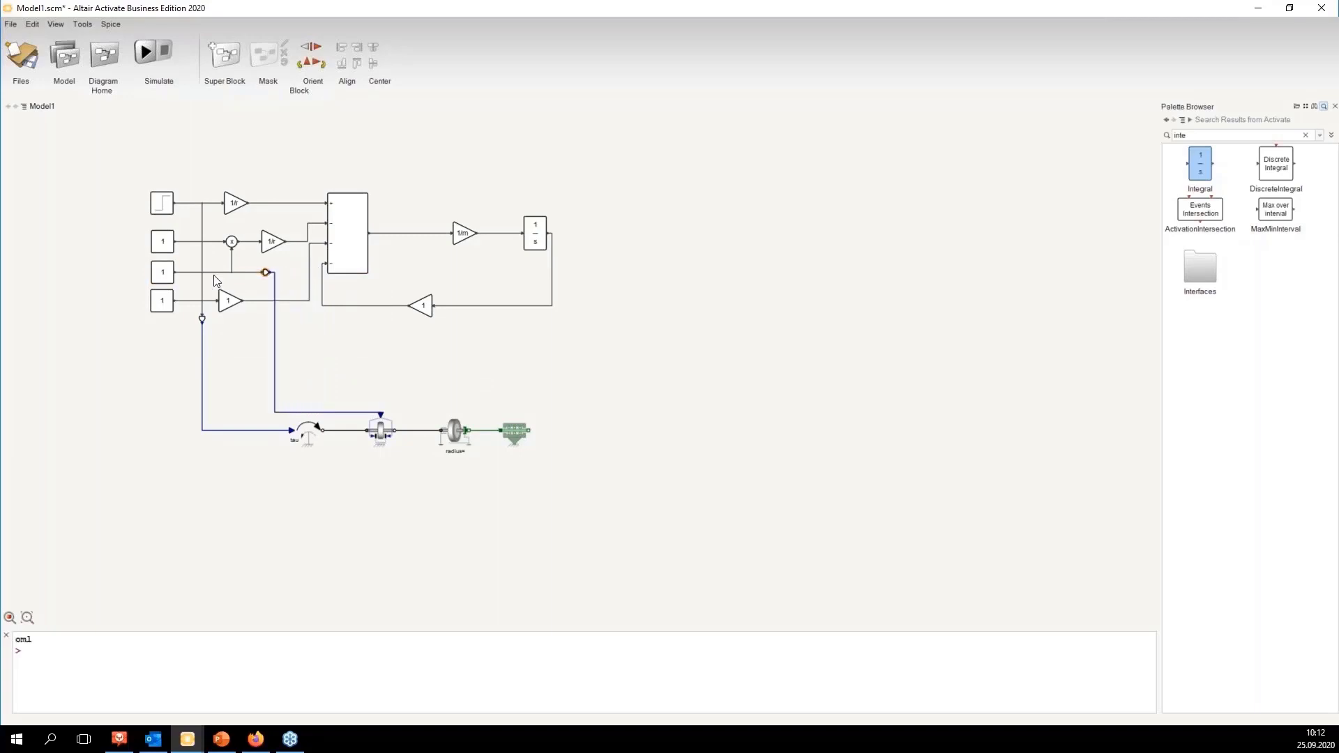
{"action": "left_click", "coordinate": [409, 397]}
{"action": "left_click", "coordinate": [305, 434]}
{"action": "left_click_drag", "start_coordinate": [150, 185], "coordinate": [255, 227]}
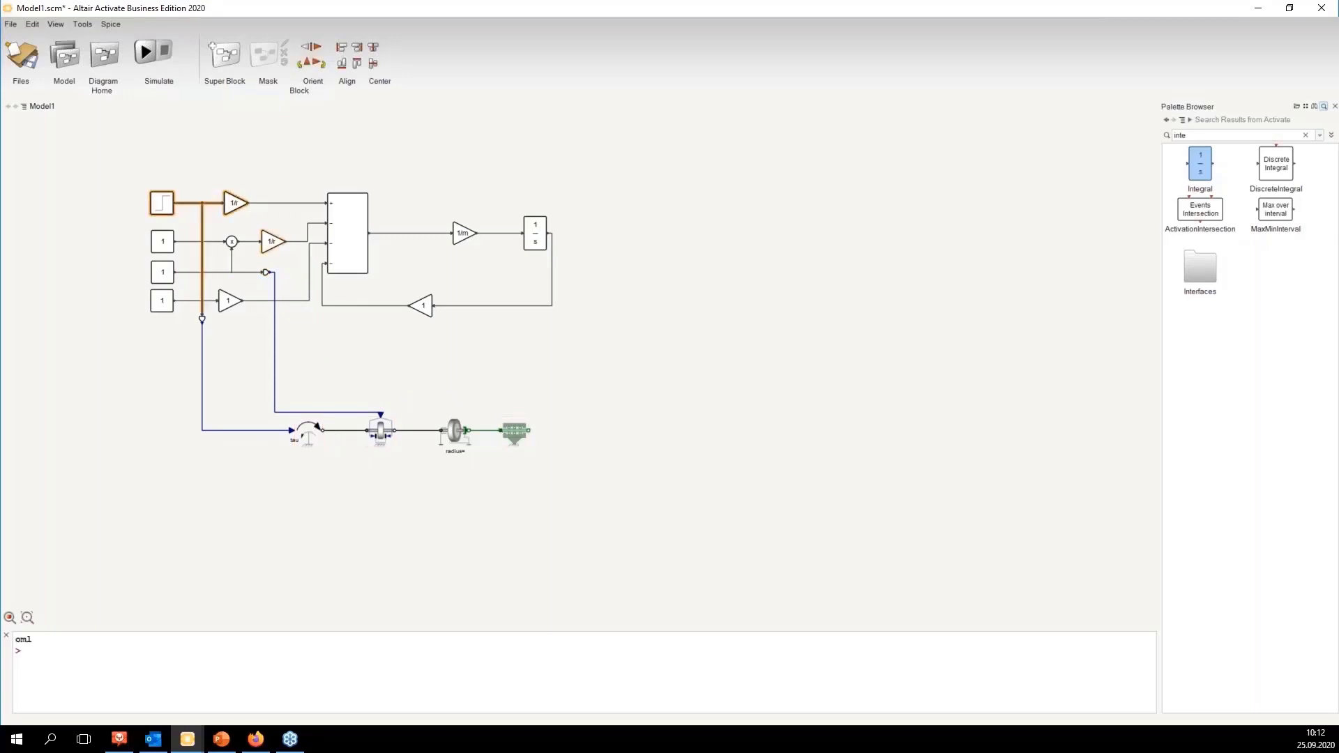
{"action": "left_click", "coordinate": [384, 436]}
{"action": "left_click_drag", "start_coordinate": [144, 224], "coordinate": [245, 285]}
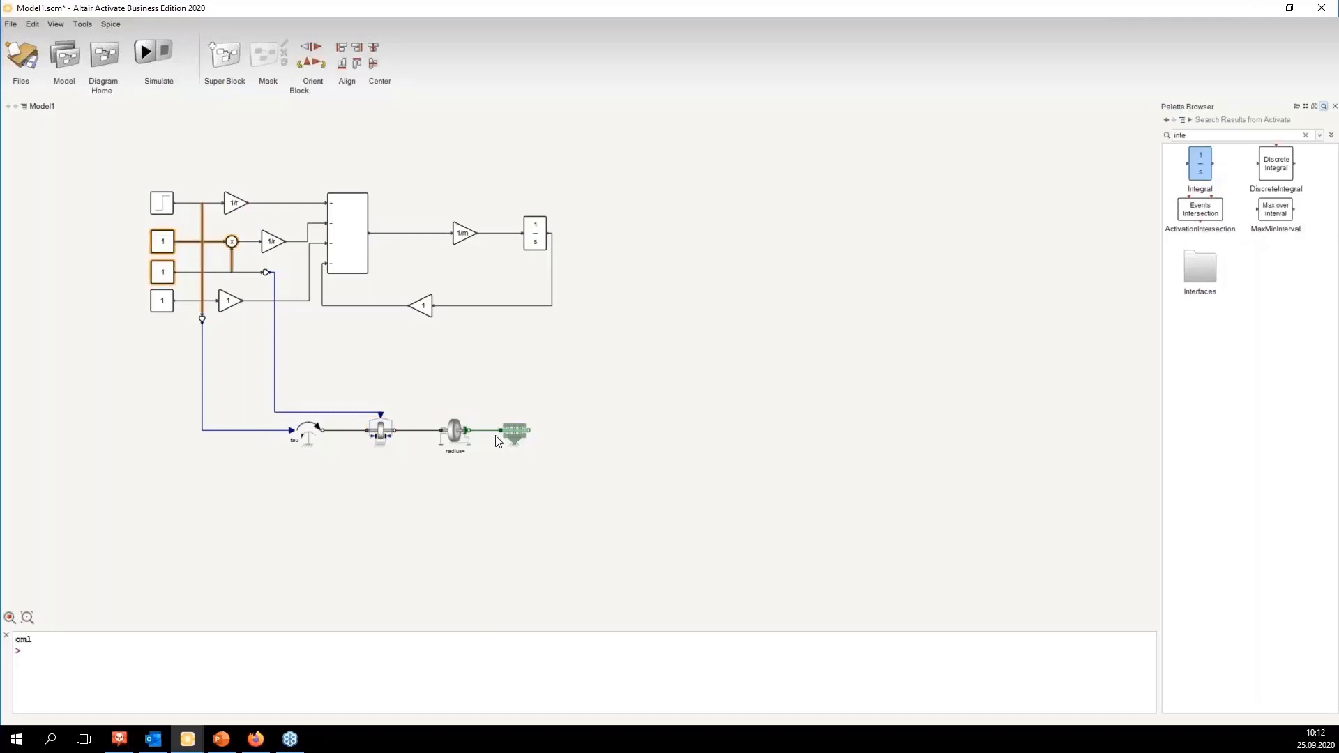
{"action": "left_click", "coordinate": [455, 431]}
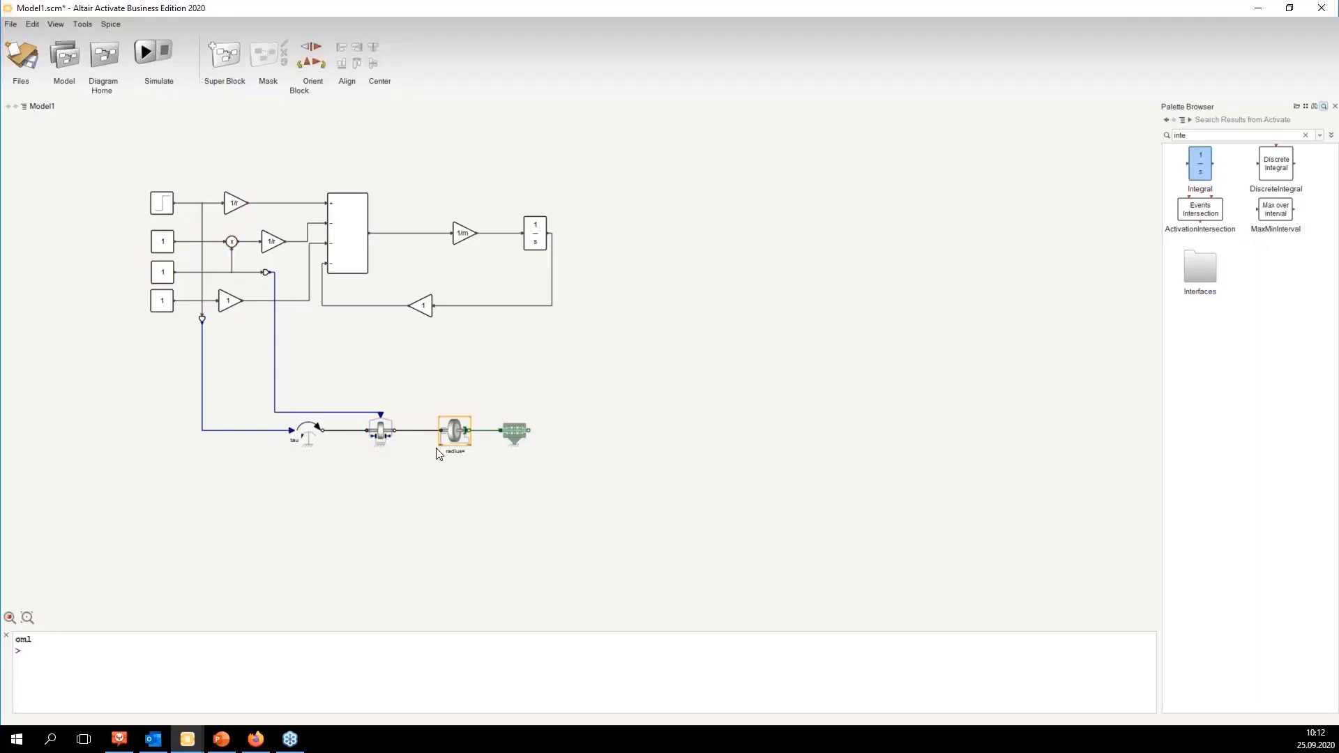
{"action": "left_click", "coordinate": [517, 434]}
Step: Search all palettes for custom and place a MoCustomComponent block to the right of the friction block
{"action": "left_click", "coordinate": [1190, 121]}
{"action": "left_click", "coordinate": [1196, 133]}
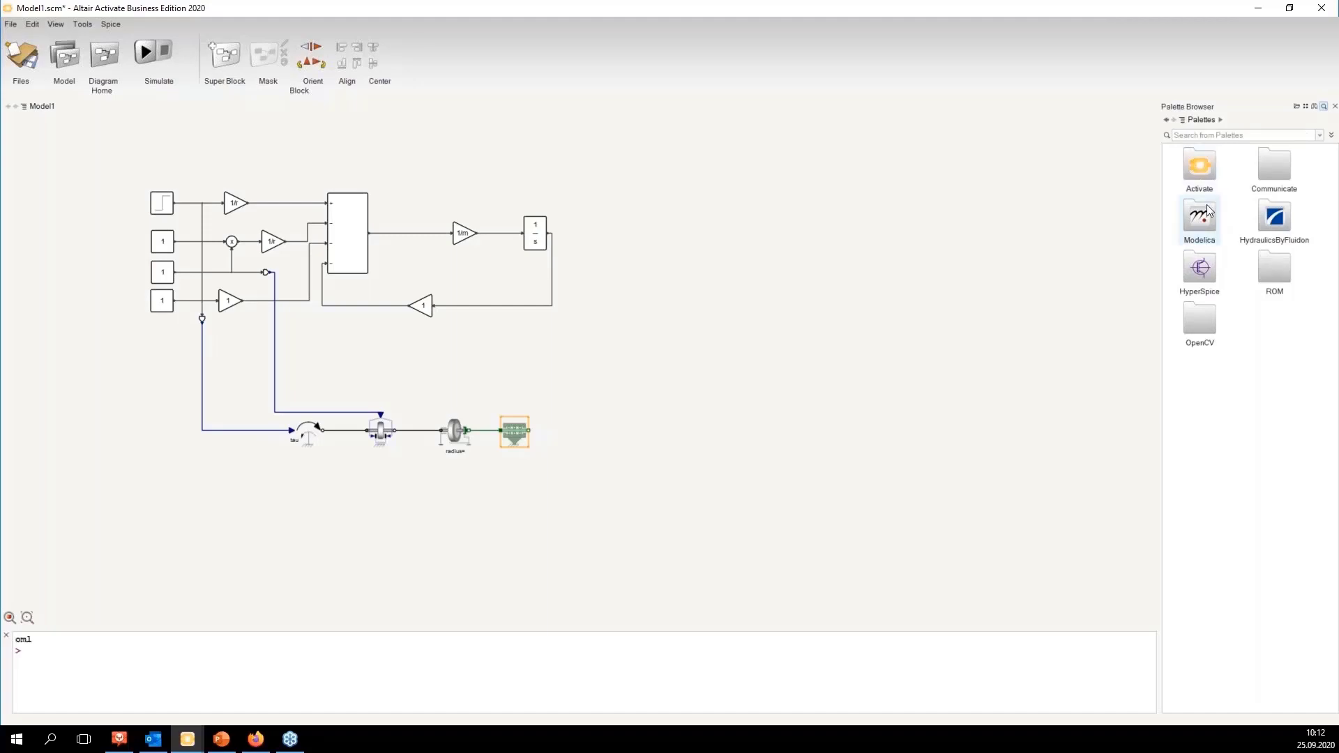
{"action": "left_click", "coordinate": [1201, 133]}
{"action": "type", "text": "custom"}
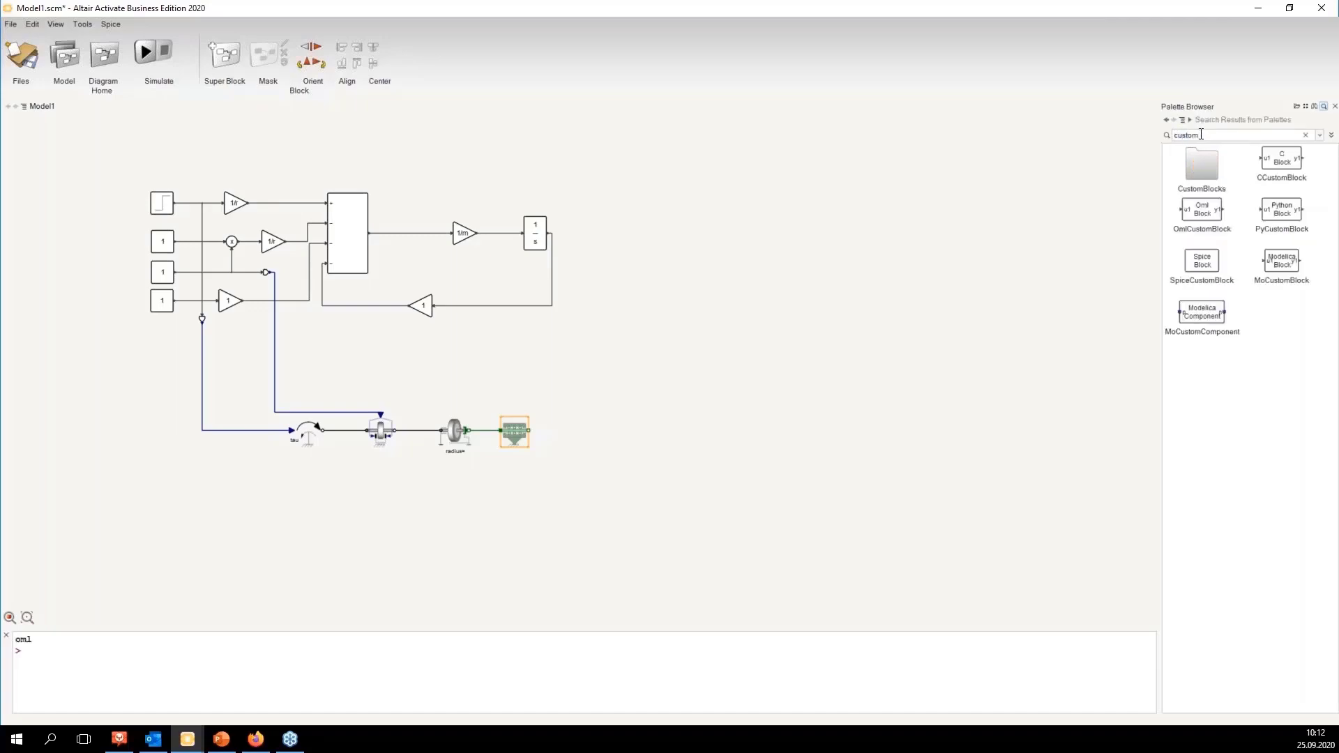
{"action": "left_click", "coordinate": [1202, 312]}
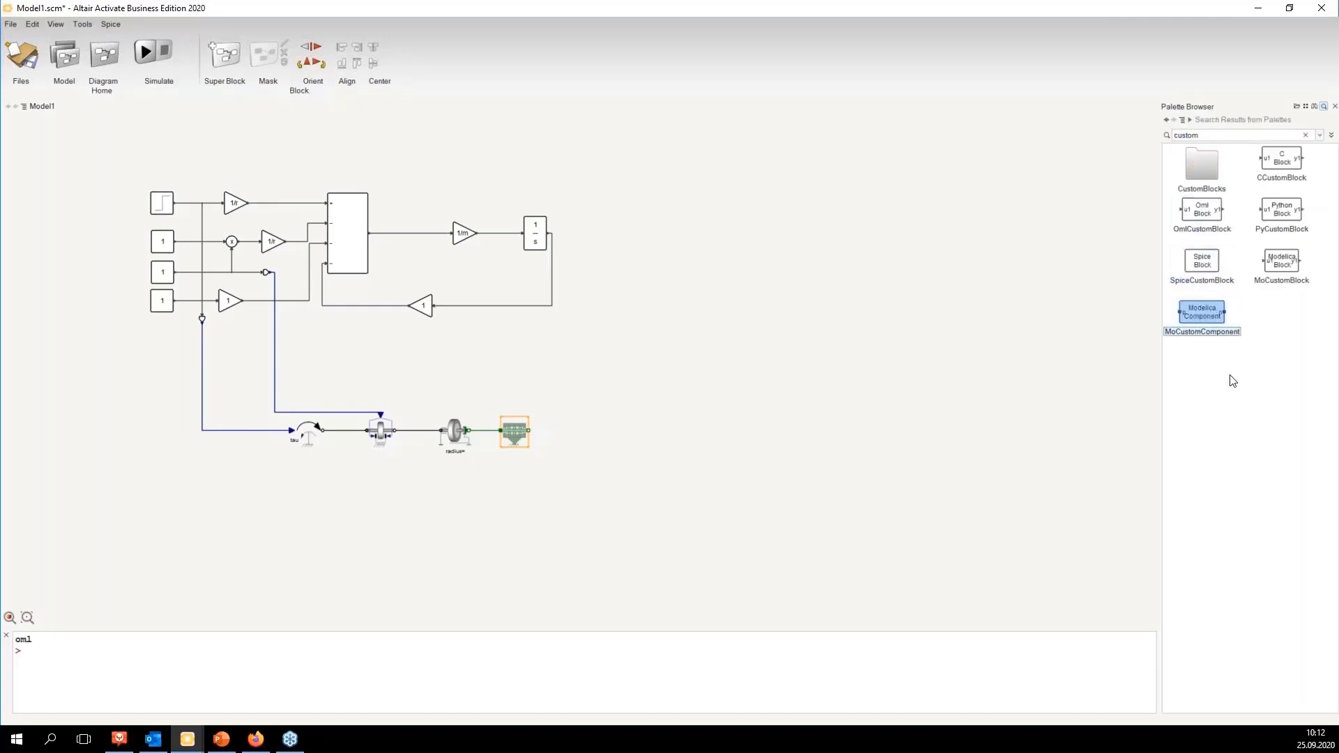
{"action": "left_click_drag", "start_coordinate": [1202, 311], "coordinate": [663, 411]}
{"action": "left_click", "coordinate": [609, 431], "text": "ctrl"}
{"action": "left_click", "coordinate": [631, 477]}
Step: Name the custom component's left and right ports 'flang' and apply
{"action": "double_click", "coordinate": [609, 438]}
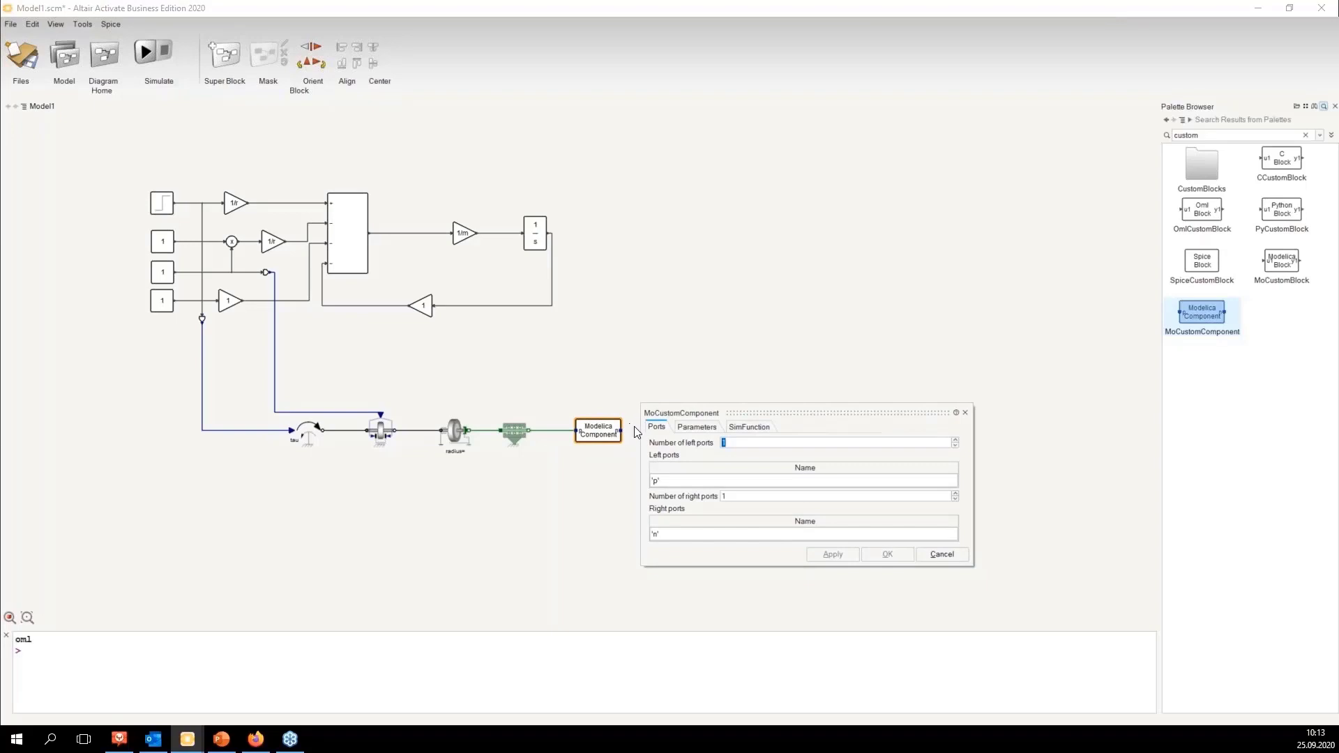
{"action": "double_click", "coordinate": [655, 480]}
{"action": "type", "text": "'flange_a"}
{"action": "double_click", "coordinate": [657, 534]}
{"action": "type", "text": "'flane"}
{"action": "key", "text": "BackSpace"}
{"action": "type", "text": "g"}
{"action": "left_click", "coordinate": [833, 556]}
Step: Define two scalar parameters named cW and Air_density for the custom component and apply
{"action": "left_click", "coordinate": [695, 427]}
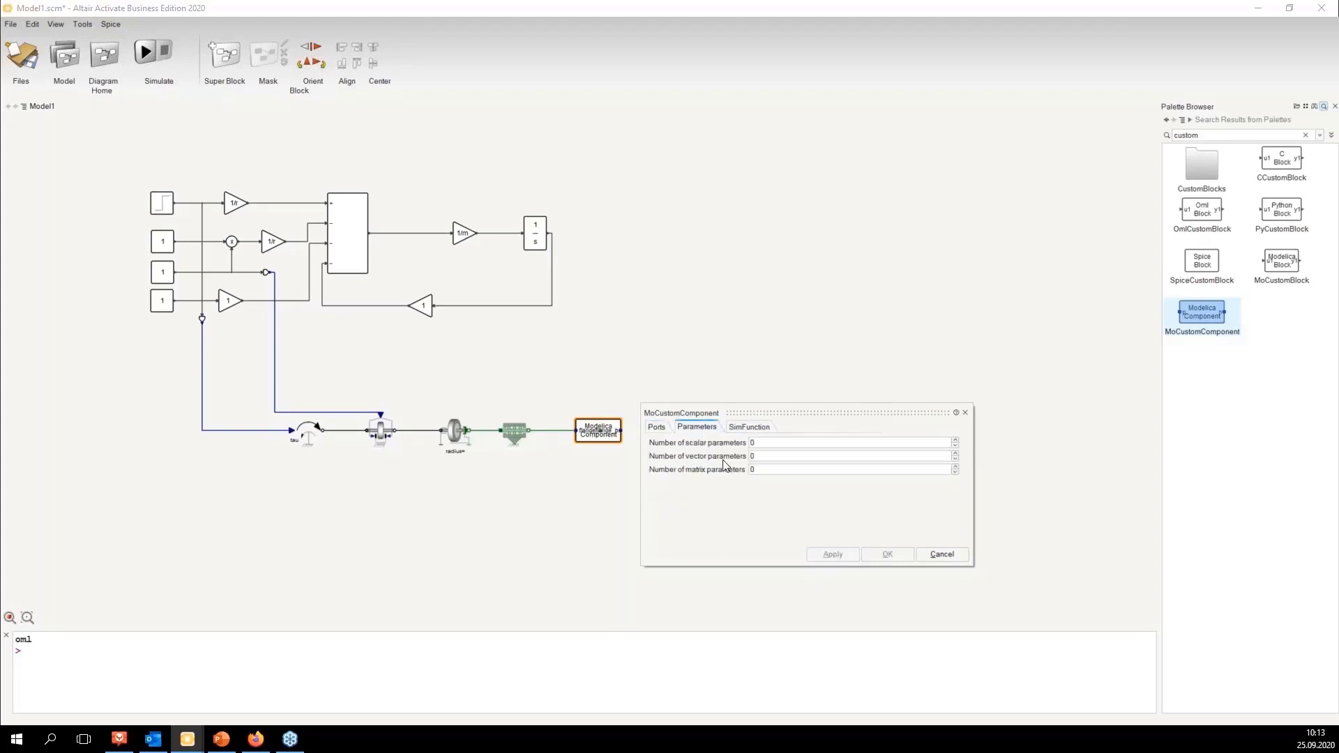
{"action": "left_click", "coordinate": [954, 440]}
{"action": "left_click", "coordinate": [954, 440]}
{"action": "left_click", "coordinate": [955, 440]}
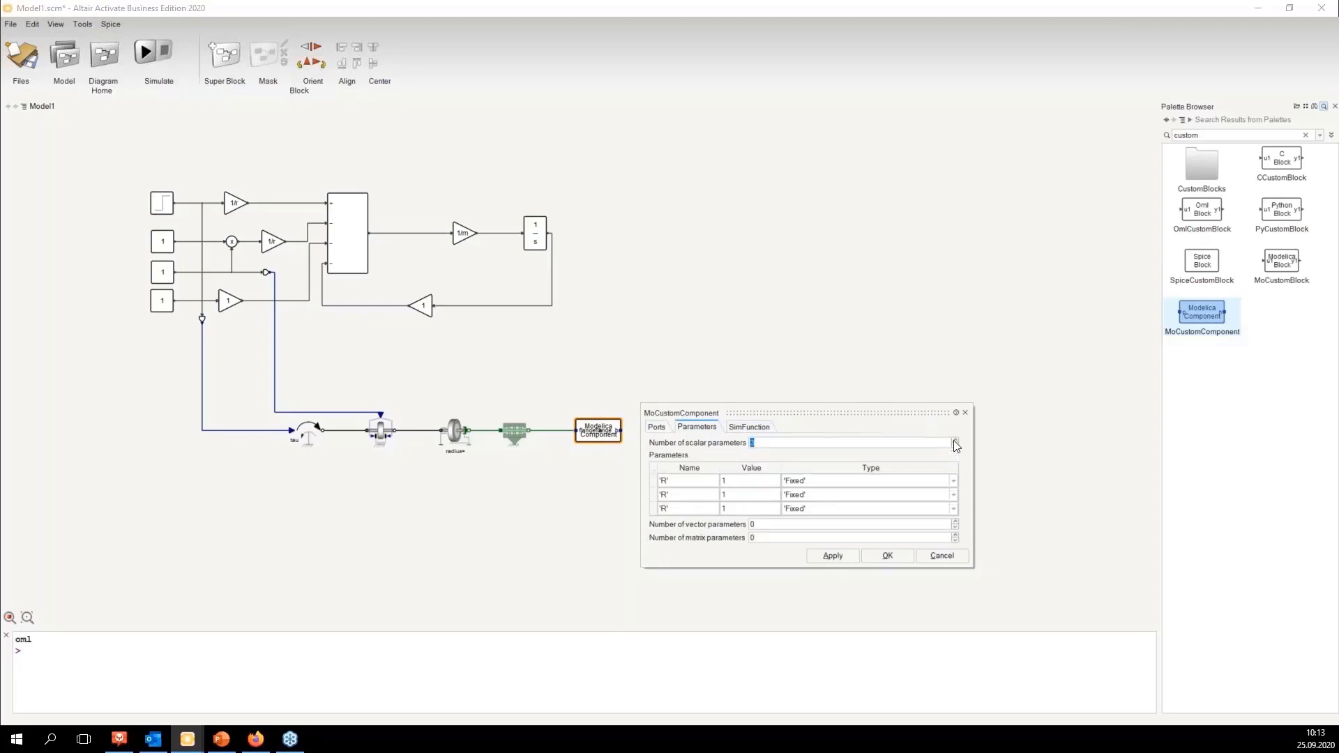
{"action": "left_click", "coordinate": [667, 481]}
{"action": "key", "text": "BackSpace"}
{"action": "type", "text": "cW"}
{"action": "type", "text": "Air_densit"}
{"action": "type", "text": "y"}
{"action": "key", "text": "Down"}
{"action": "left_click", "coordinate": [956, 440]}
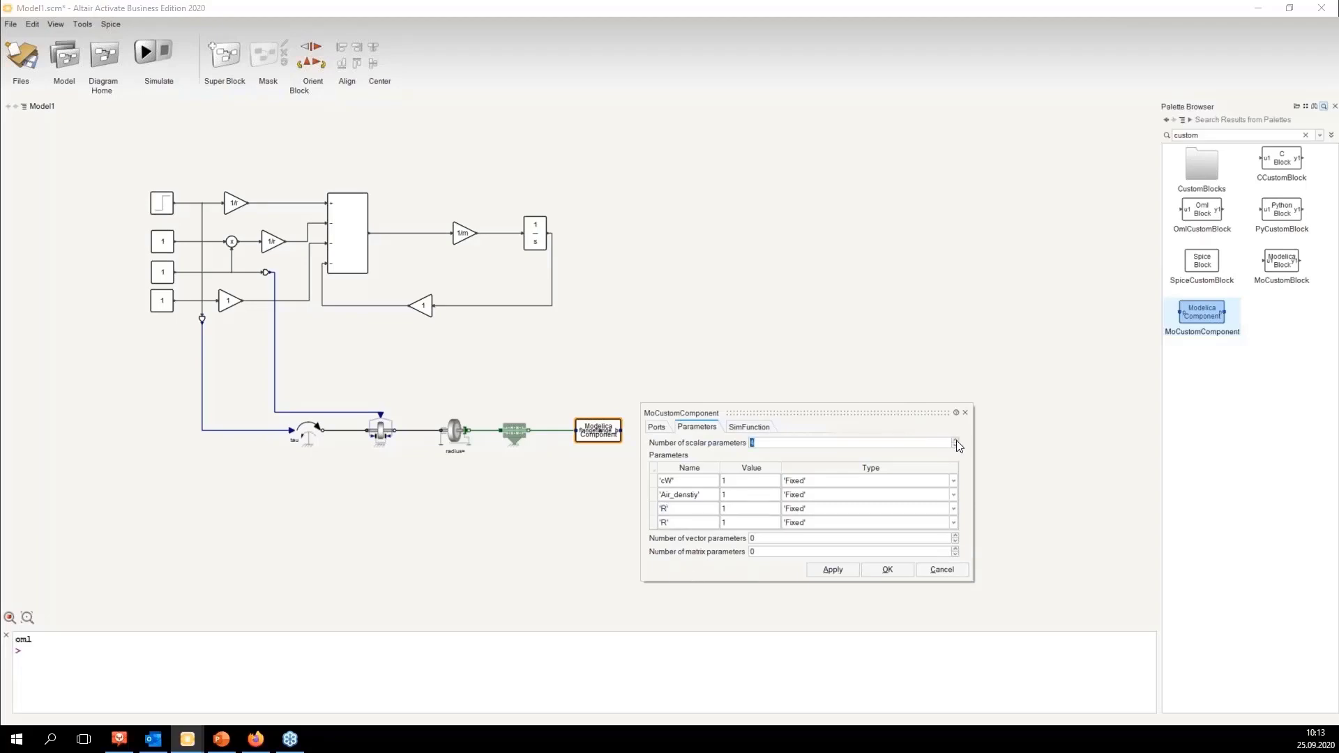
{"action": "double_click", "coordinate": [956, 445]}
{"action": "left_click", "coordinate": [852, 567]}
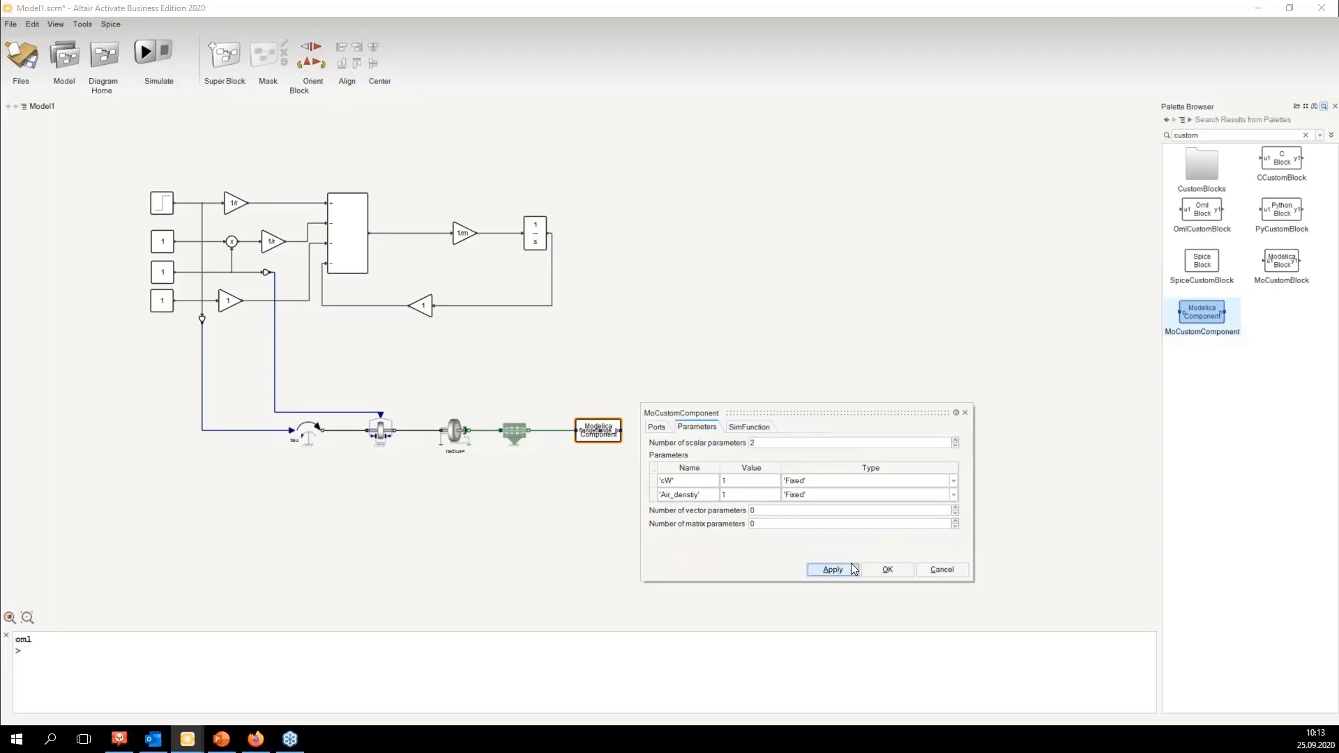
{"action": "left_click", "coordinate": [934, 569]}
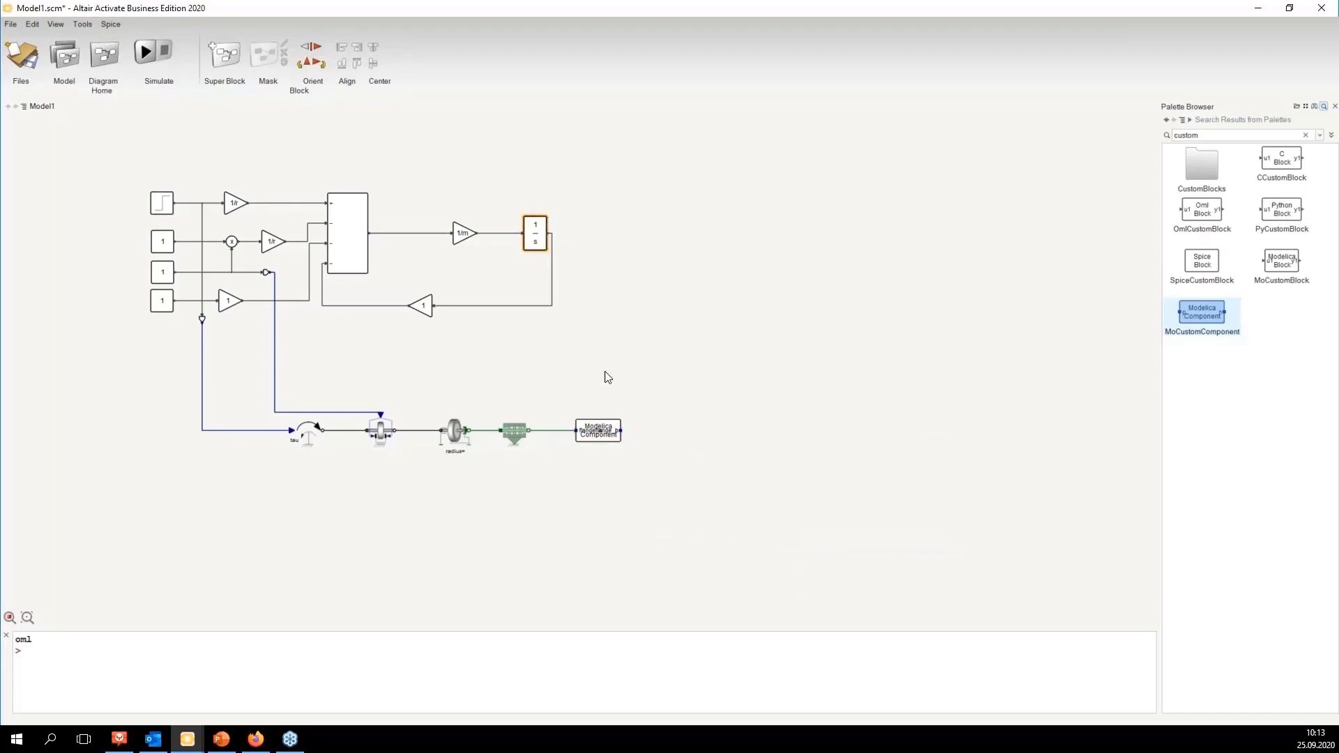
Step: Open the custom component's SimFunction code in the Modelica Language Editor
{"action": "left_click", "coordinate": [599, 430]}
{"action": "double_click", "coordinate": [598, 431]}
{"action": "left_click", "coordinate": [710, 455]}
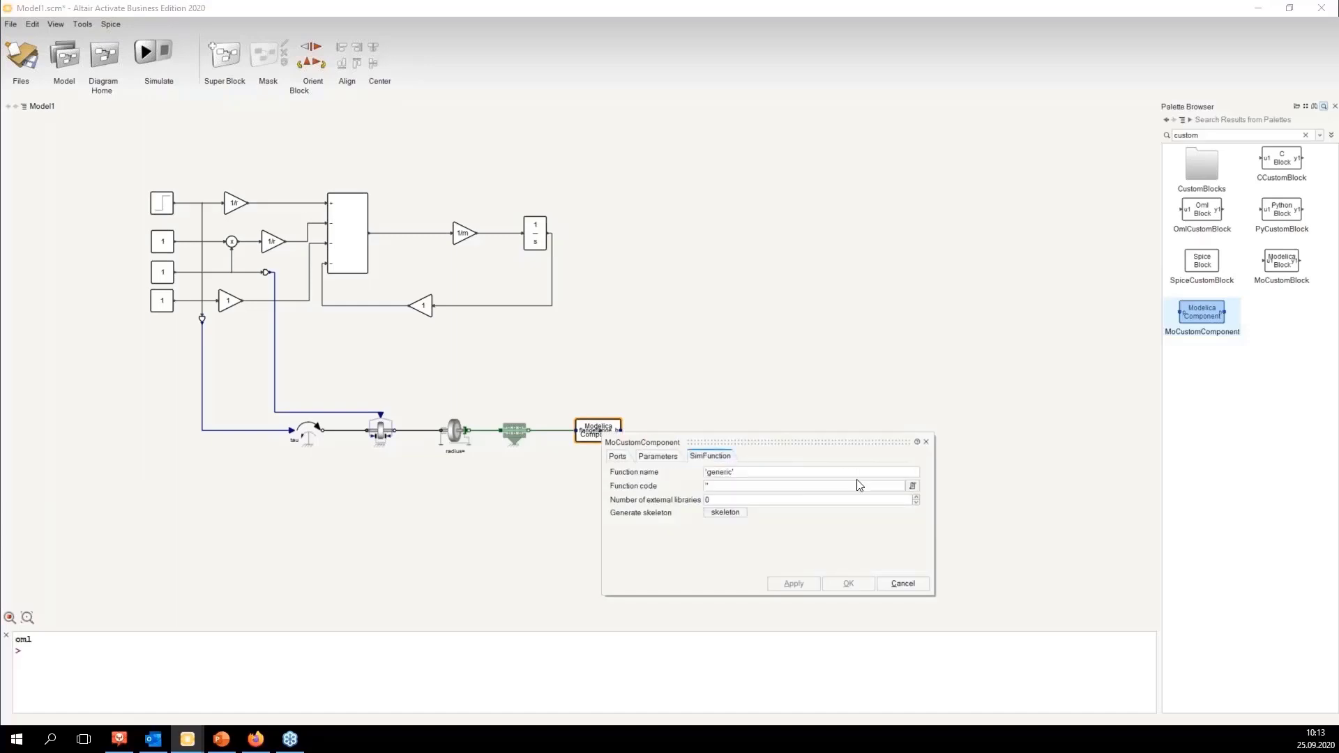
{"action": "left_click", "coordinate": [913, 486]}
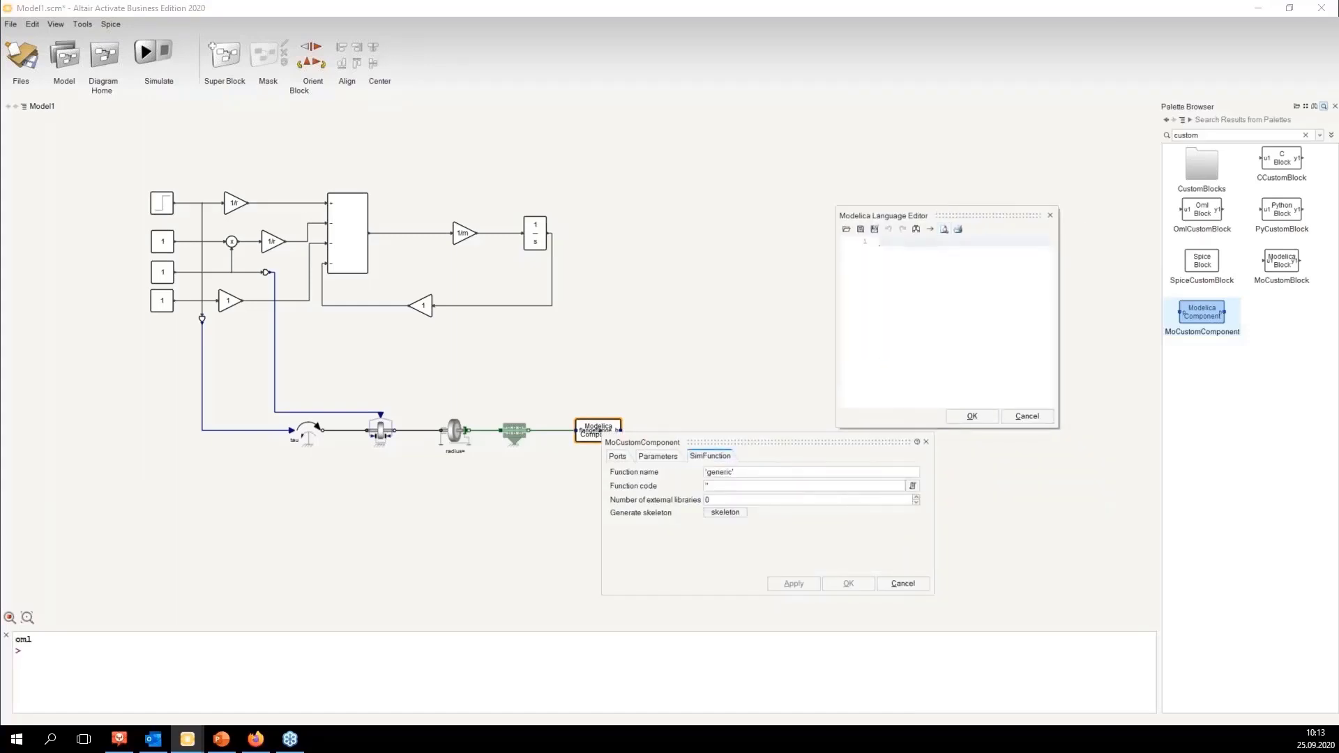
Step: Paste the dragforce Modelica model code into the Modelica Language Editor and enlarge the editor window
{"action": "left_click_drag", "start_coordinate": [1057, 427], "coordinate": [1148, 496]}
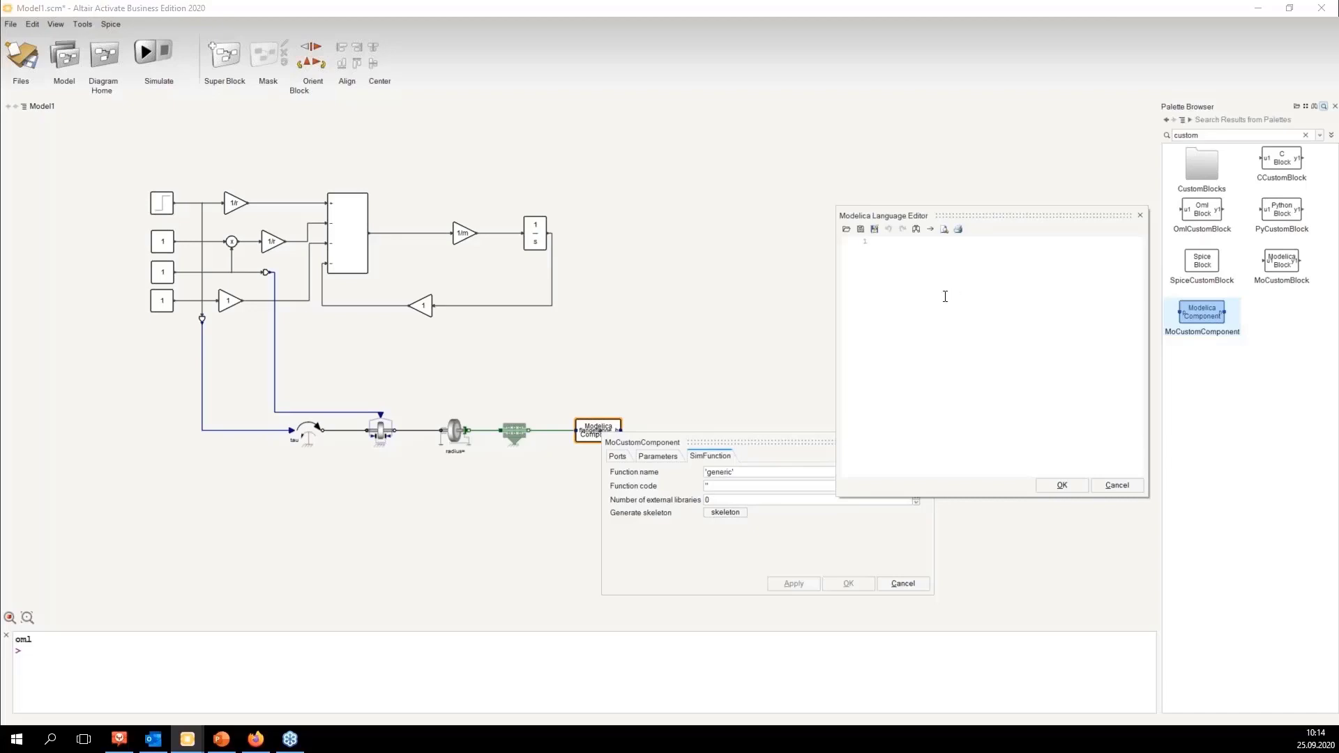
{"action": "key", "text": "ctrl+v"}
{"action": "left_click_drag", "start_coordinate": [990, 216], "coordinate": [856, 153]}
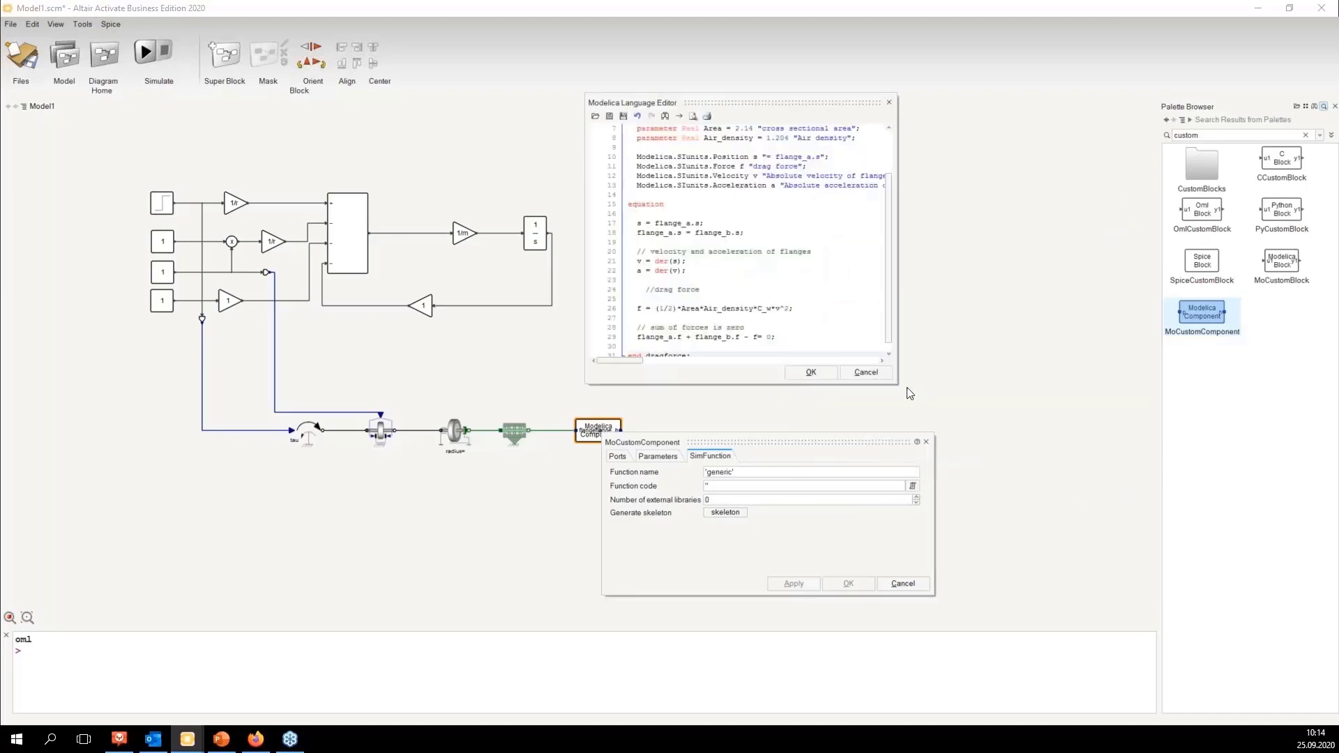
{"action": "left_click_drag", "start_coordinate": [909, 389], "coordinate": [1114, 598]}
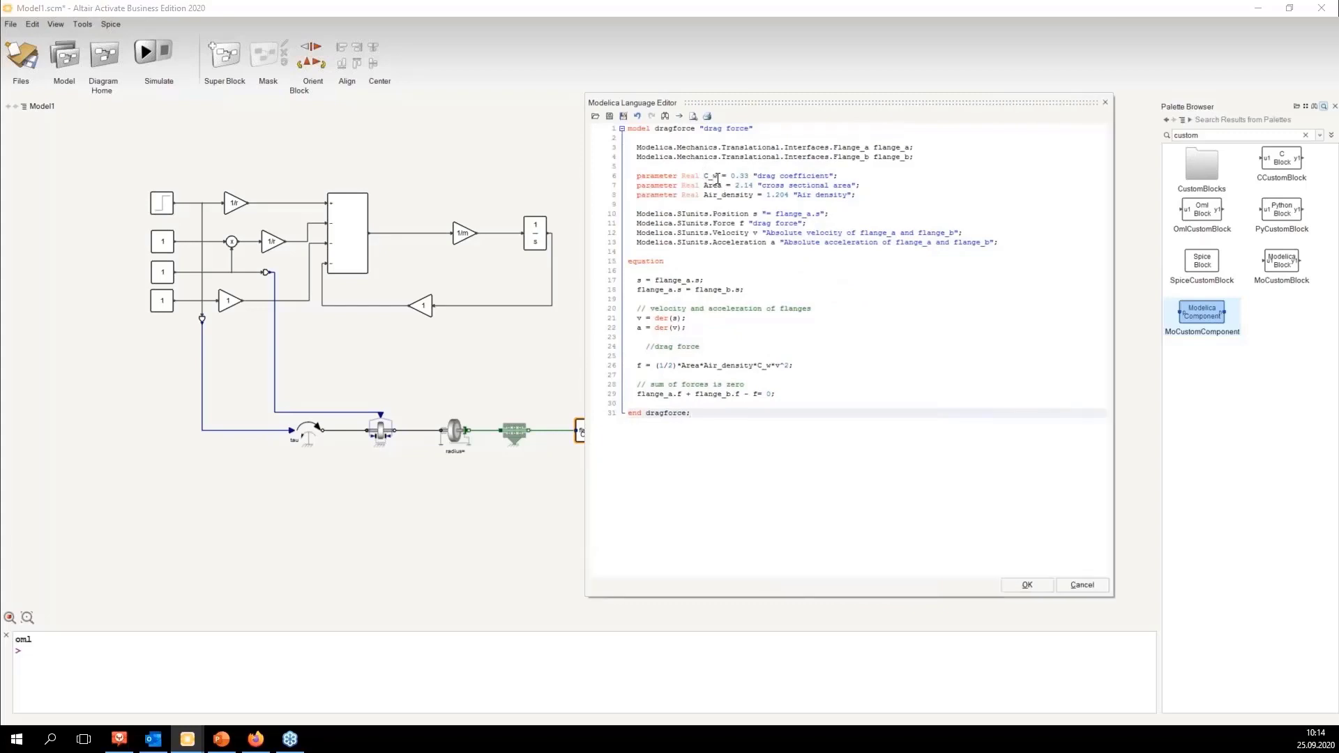
{"action": "left_click_drag", "start_coordinate": [679, 104], "coordinate": [920, 140]}
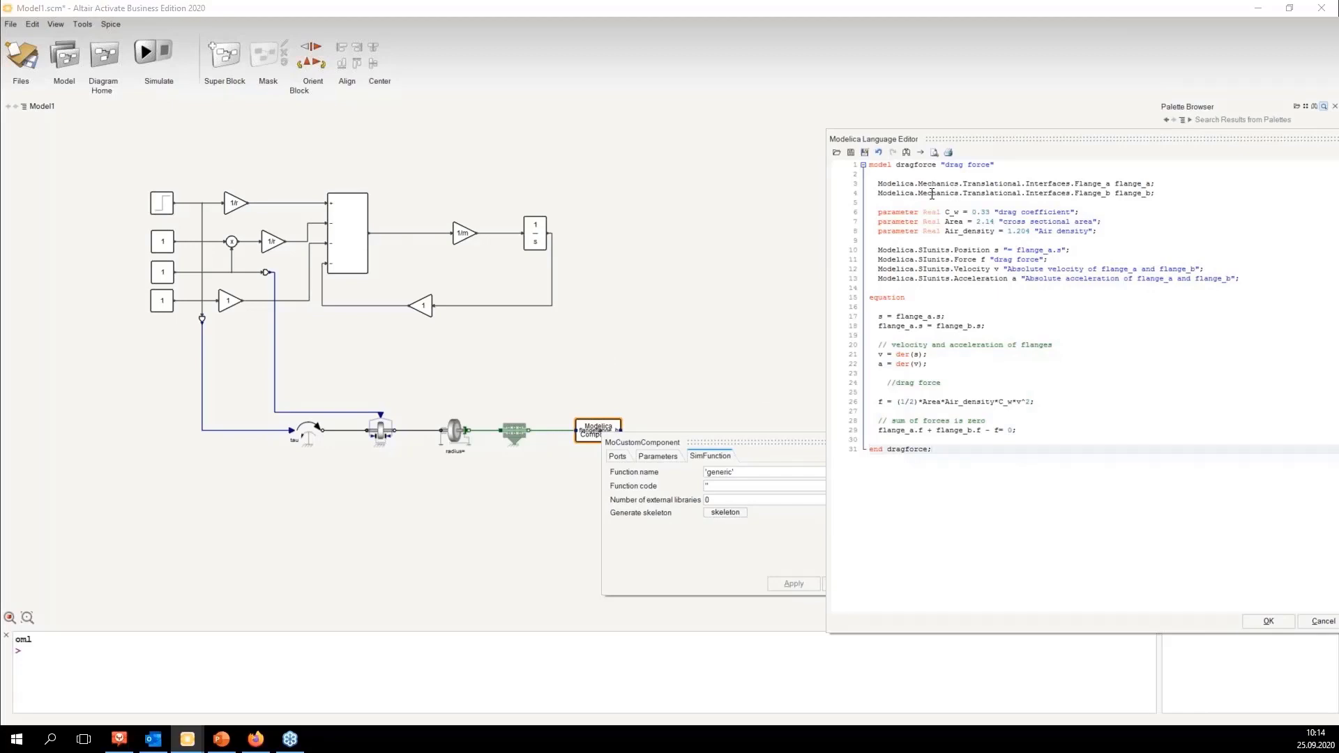
Step: Review the flange declarations, the drag force equation and the force balance line in the code
{"action": "left_click_drag", "start_coordinate": [932, 194], "coordinate": [1158, 195]}
{"action": "left_click", "coordinate": [1163, 185]}
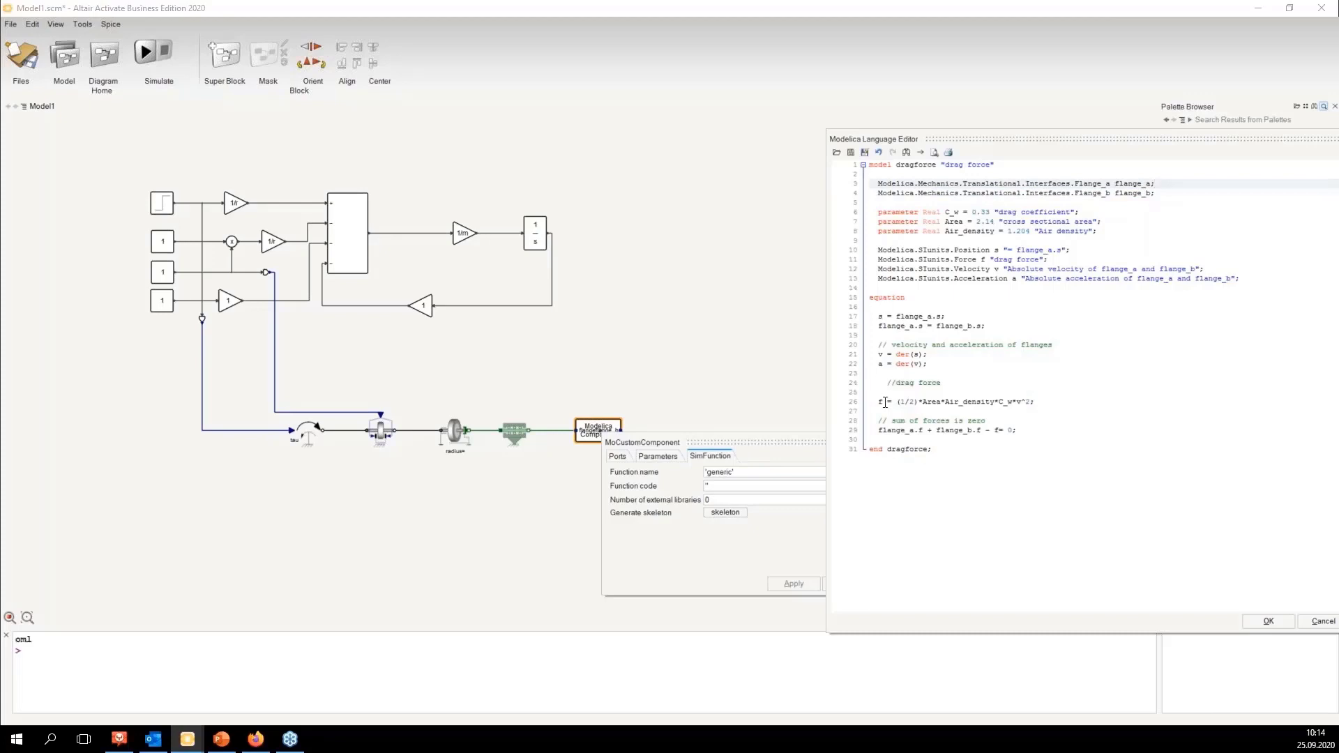
{"action": "left_click_drag", "start_coordinate": [880, 402], "coordinate": [1036, 404]}
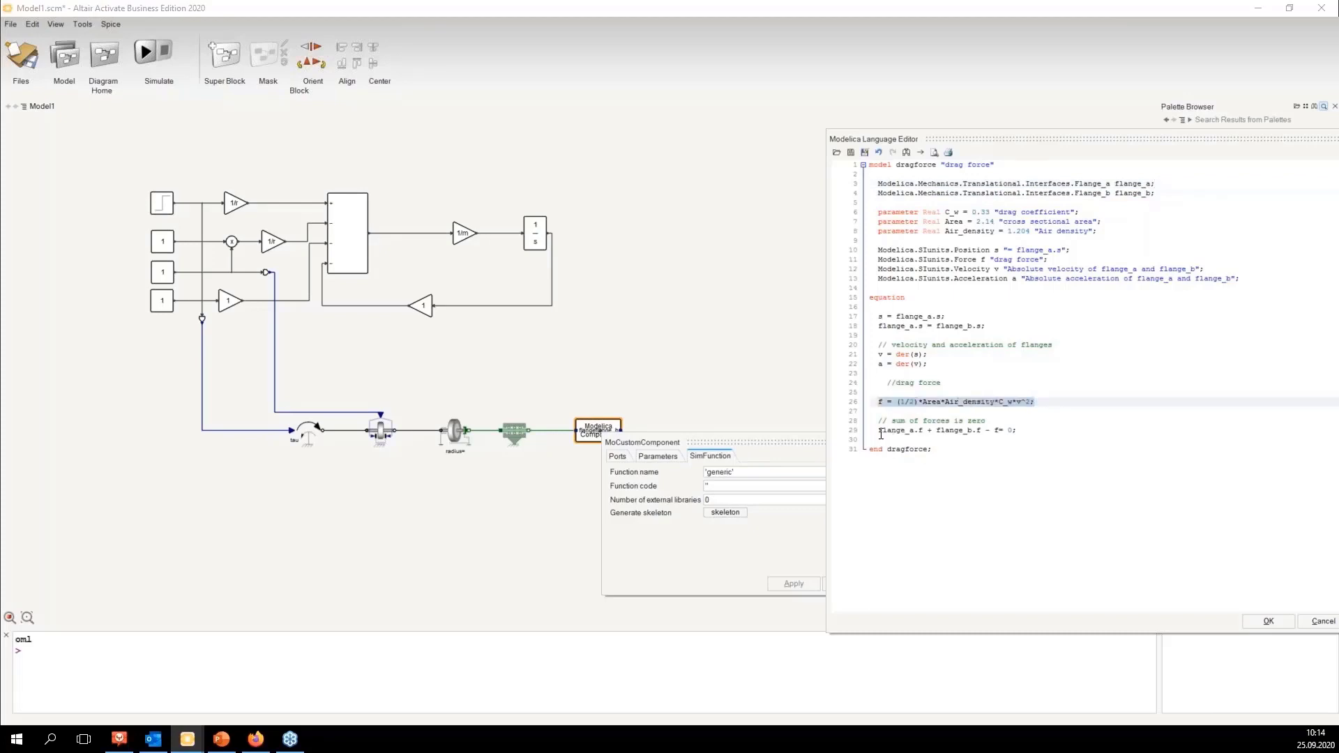
{"action": "left_click_drag", "start_coordinate": [881, 434], "coordinate": [1018, 432]}
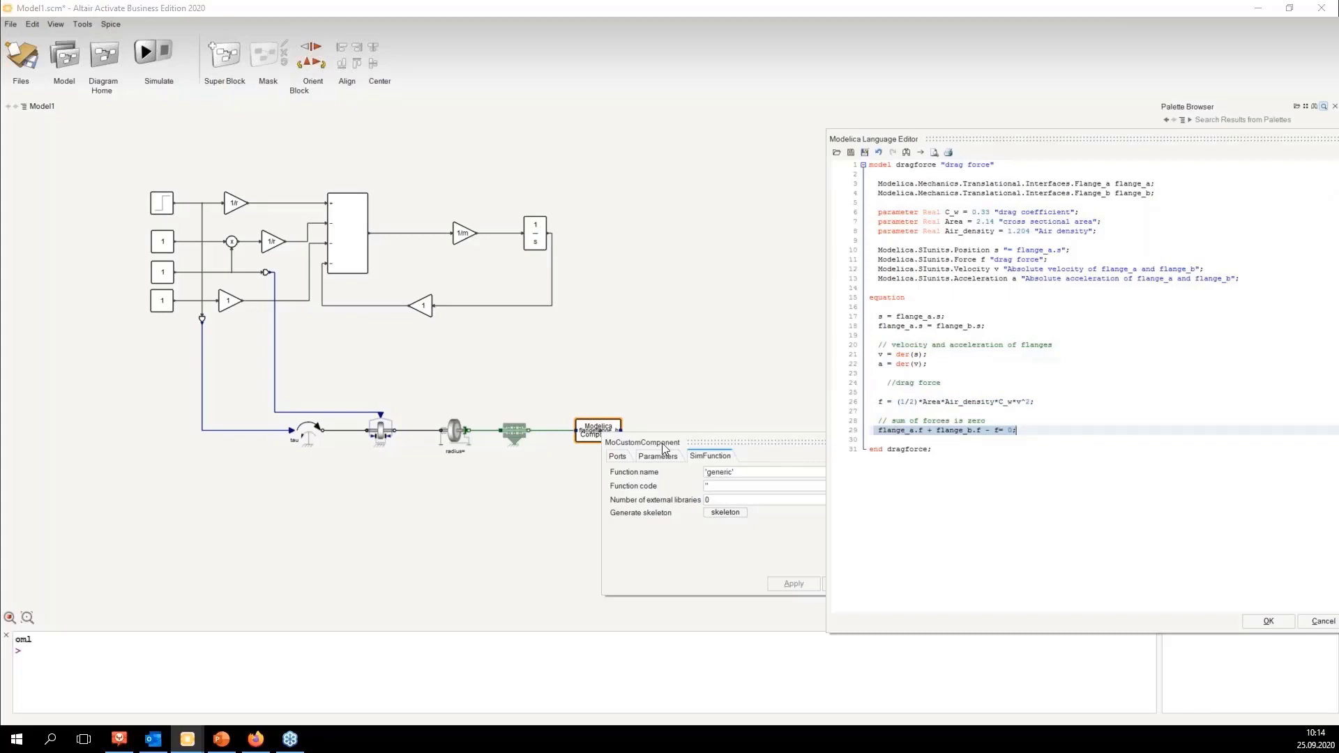
{"action": "left_click", "coordinate": [994, 345]}
Step: Accept the code in the editor and close the custom component's dialog
{"action": "left_click_drag", "start_coordinate": [1033, 140], "coordinate": [919, 64]}
{"action": "left_click", "coordinate": [1154, 545]}
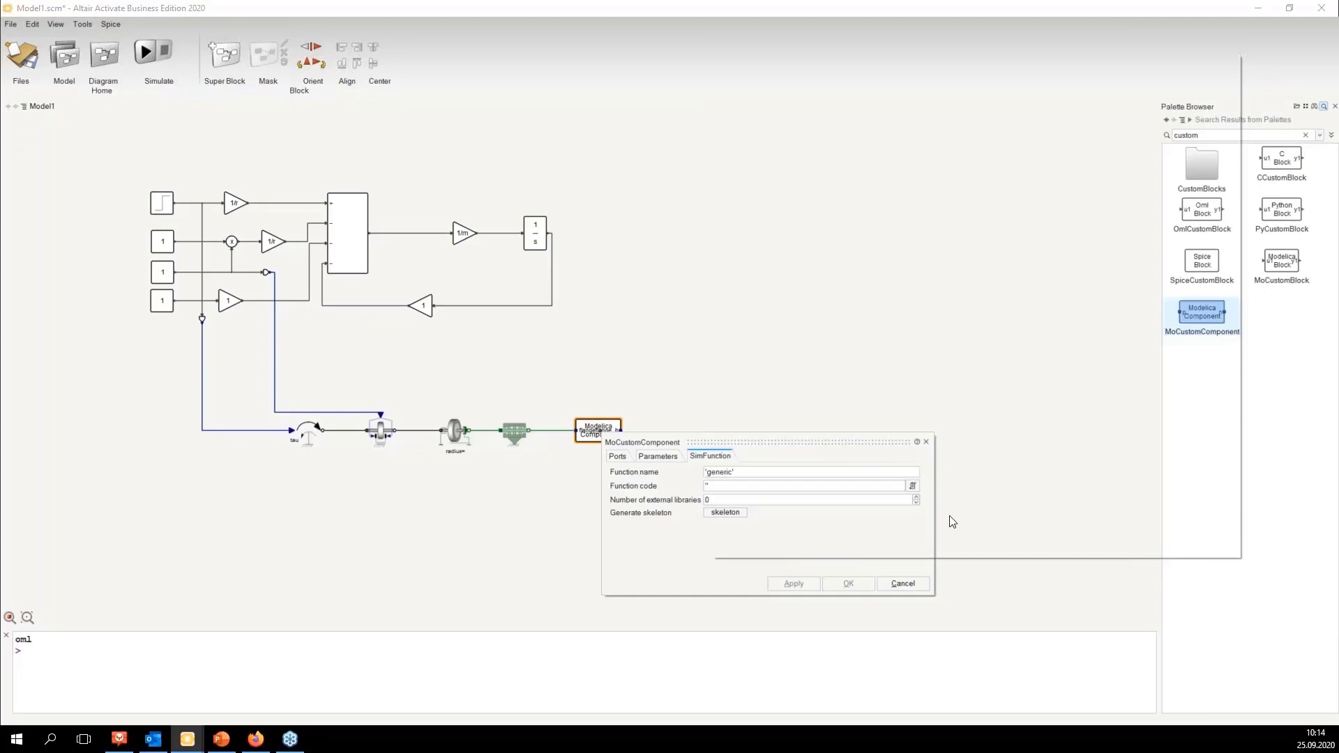
{"action": "left_click", "coordinate": [926, 443]}
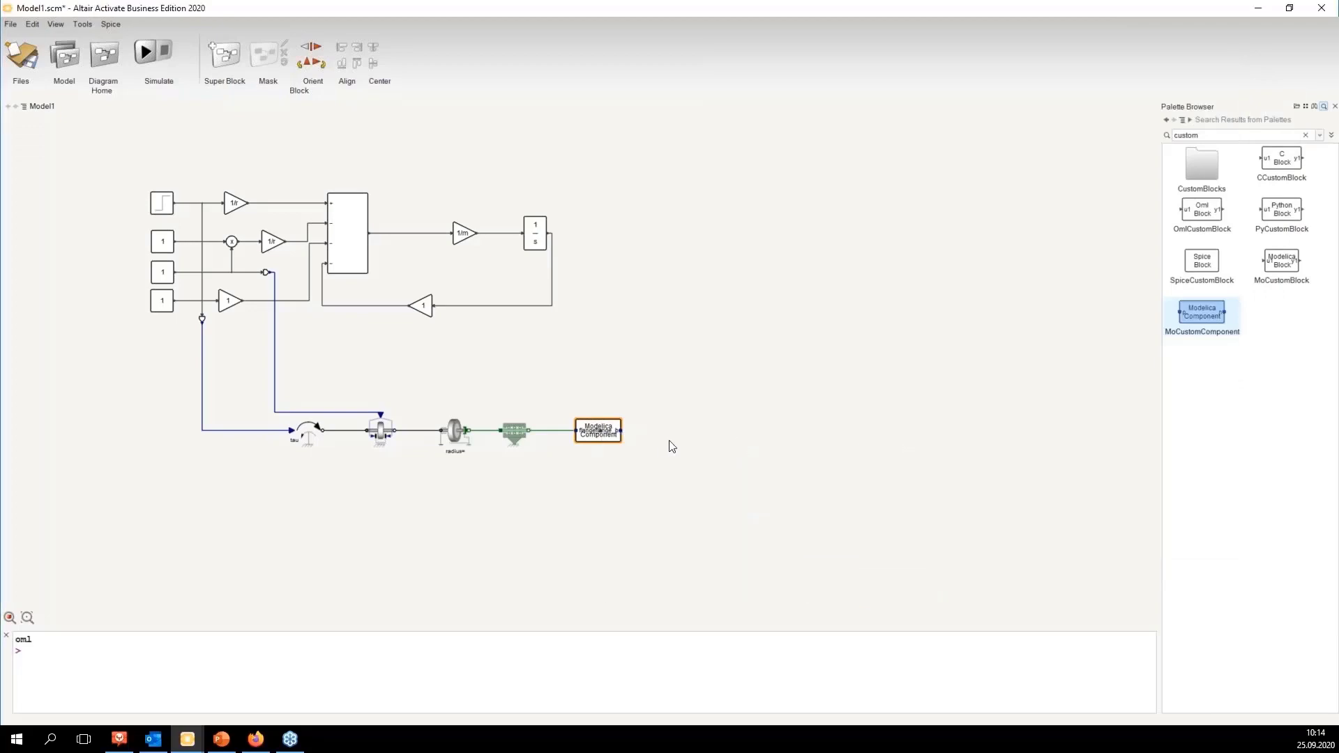
Step: Group the signal-flow blocks into a SuperBlock and delete the leftover dangling link
{"action": "left_click_drag", "start_coordinate": [310, 436], "coordinate": [259, 436]}
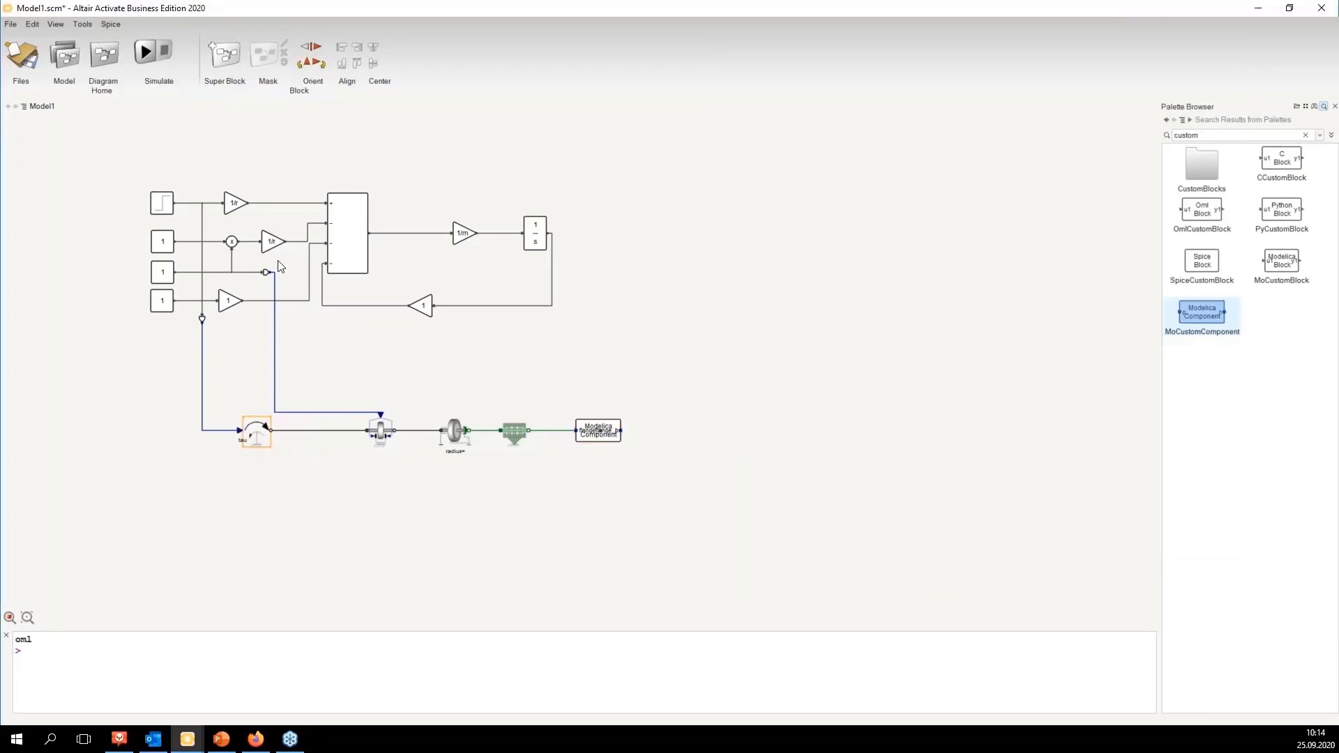
{"action": "left_click_drag", "start_coordinate": [214, 165], "coordinate": [562, 357]}
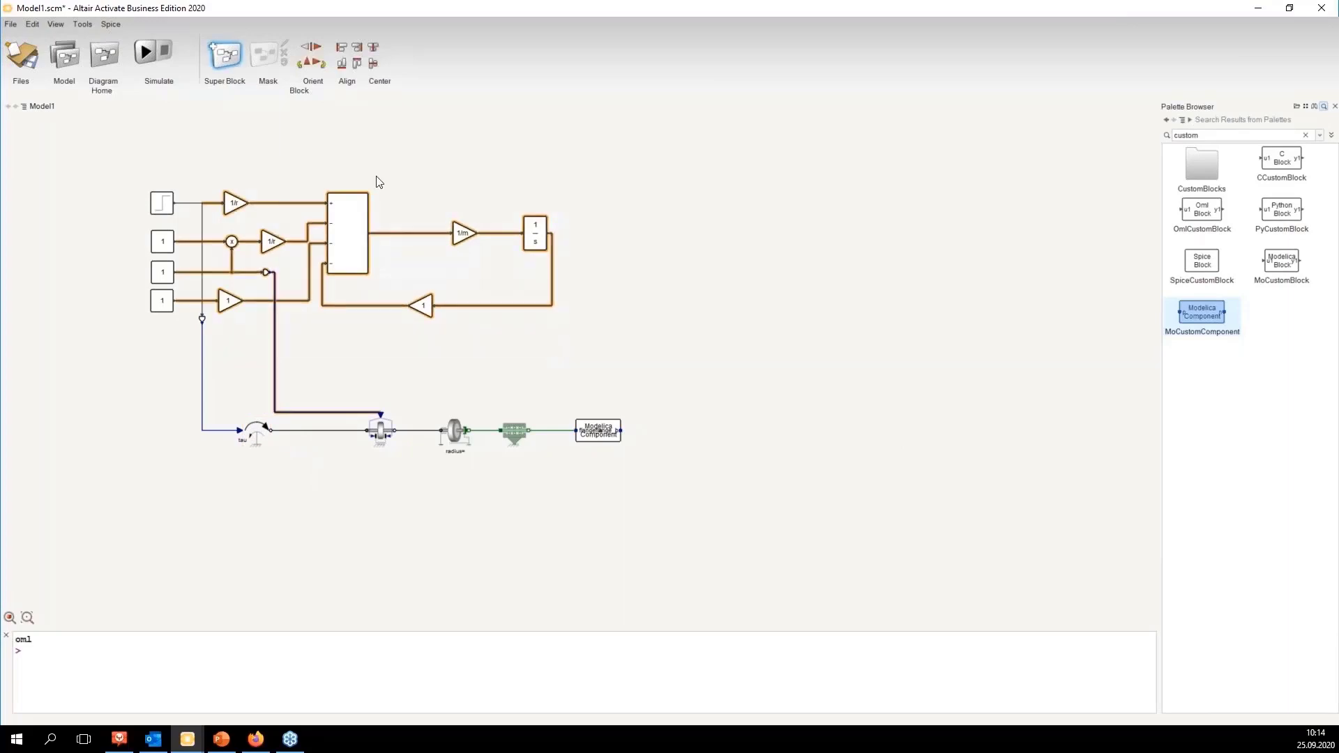
{"action": "left_click_drag", "start_coordinate": [394, 243], "coordinate": [659, 152]}
{"action": "left_click", "coordinate": [659, 305]}
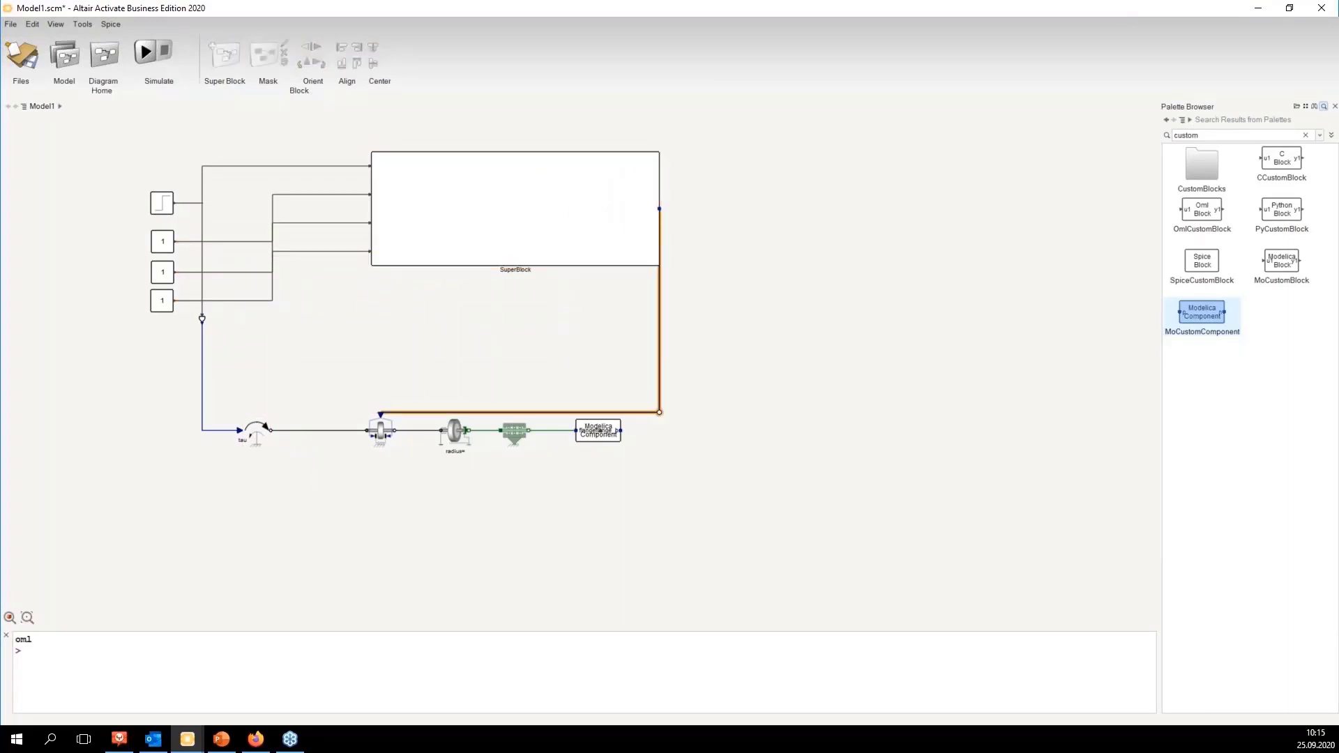
{"action": "key", "text": "Delete"}
Step: Open the new SuperBlock to inspect its contents and return to the top-level diagram
{"action": "left_click", "coordinate": [617, 220]}
{"action": "double_click", "coordinate": [617, 221]}
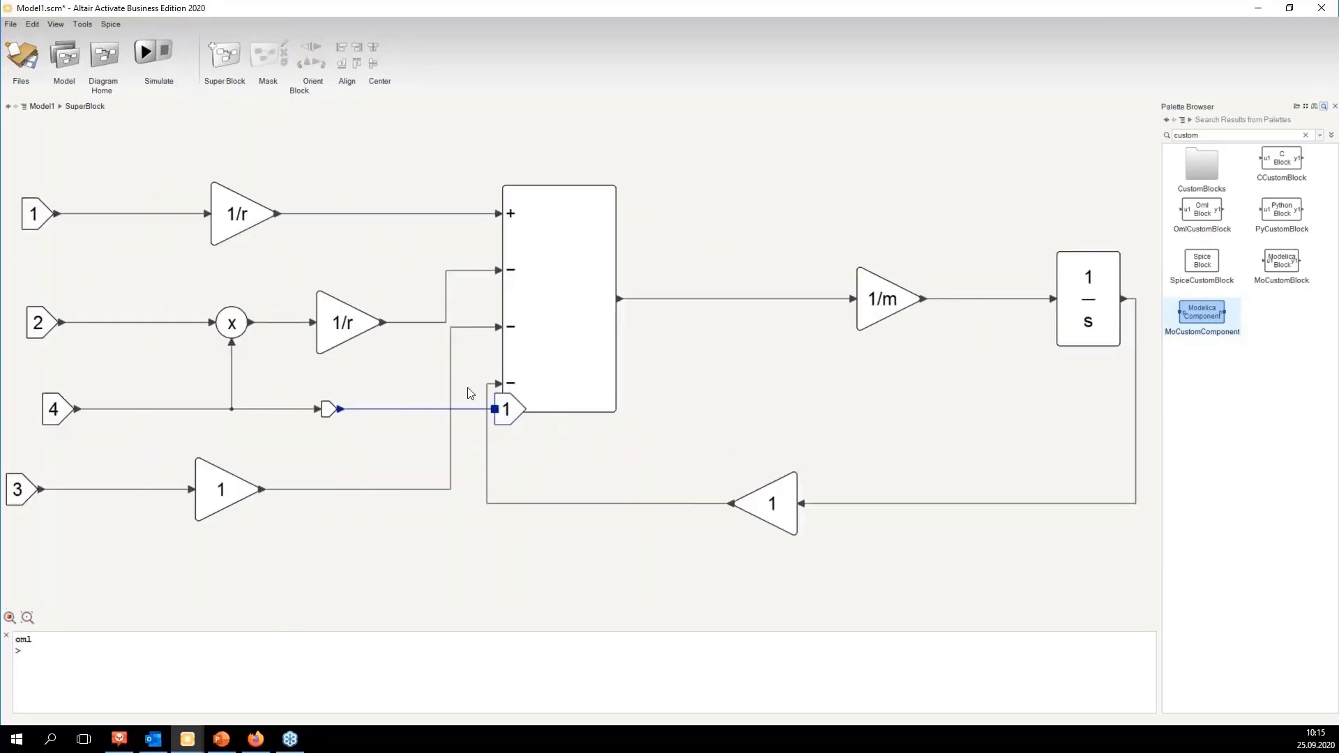
{"action": "left_click", "coordinate": [45, 106]}
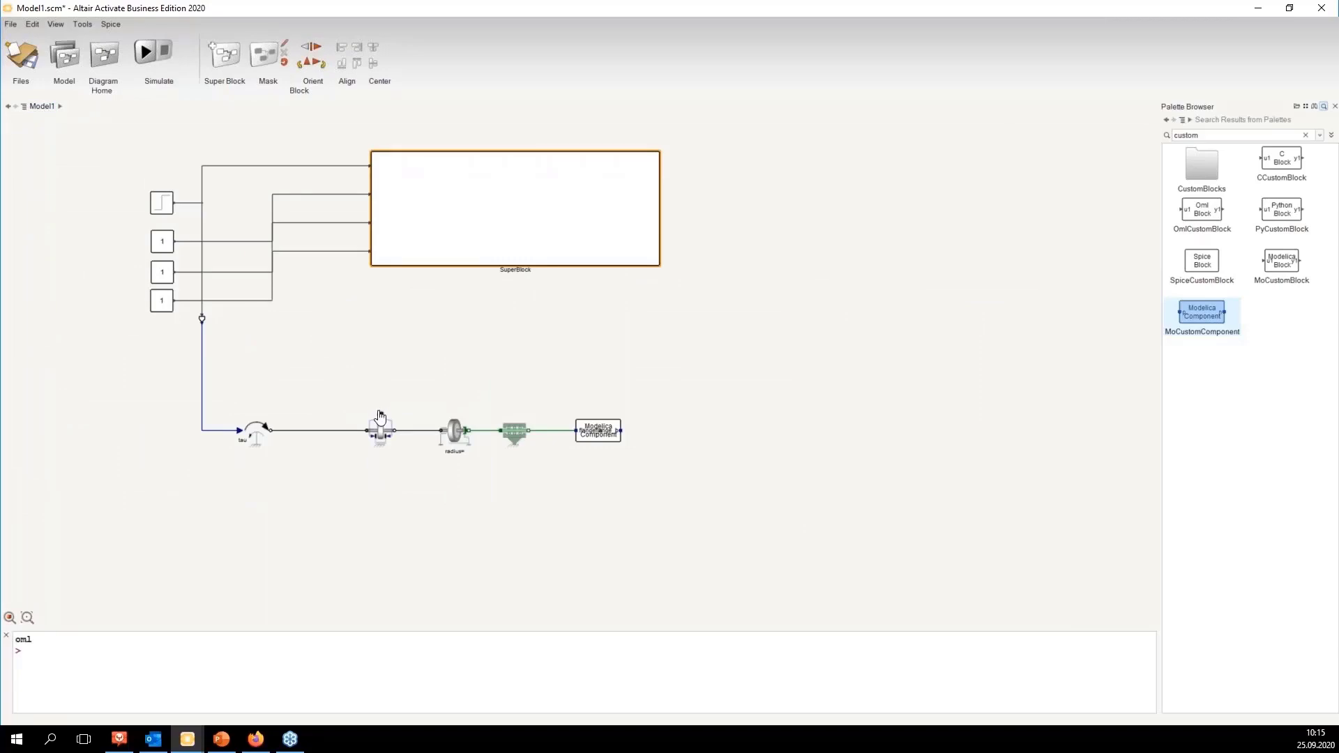
Step: Reconnect the brake's signal input to the constant source line and move the SuperBlock to the right
{"action": "left_click_drag", "start_coordinate": [380, 417], "coordinate": [220, 272]}
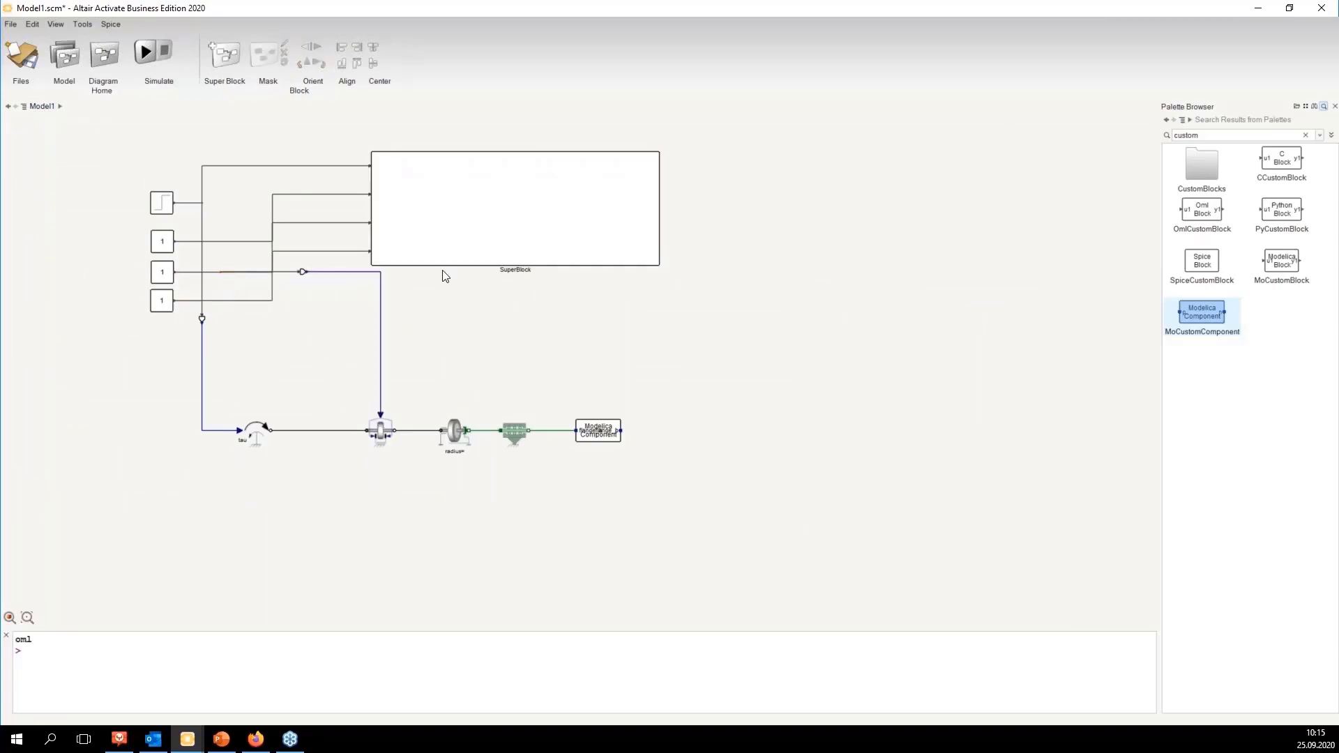
{"action": "left_click_drag", "start_coordinate": [475, 263], "coordinate": [657, 309]}
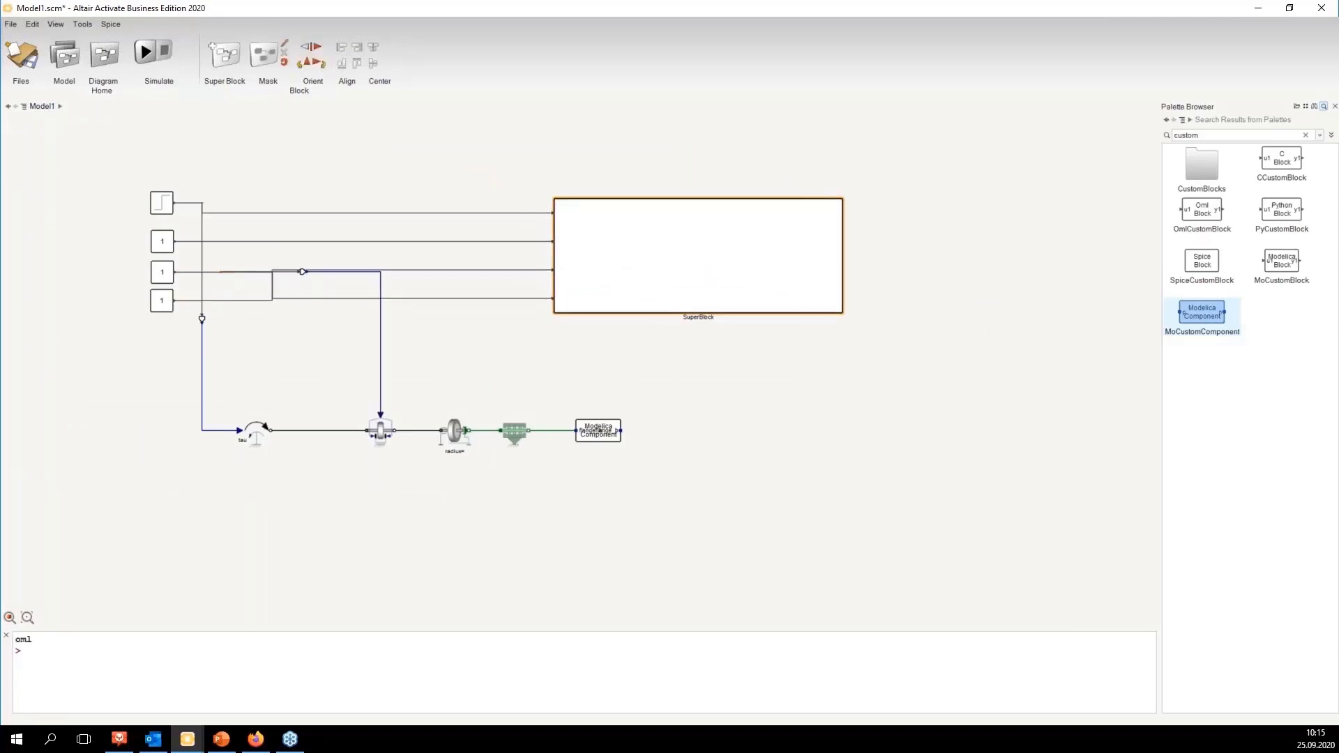
Step: Group the Modelica drivetrain components into a second SuperBlock and resize it
{"action": "left_click_drag", "start_coordinate": [218, 381], "coordinate": [729, 542]}
{"action": "right_click", "coordinate": [595, 436]}
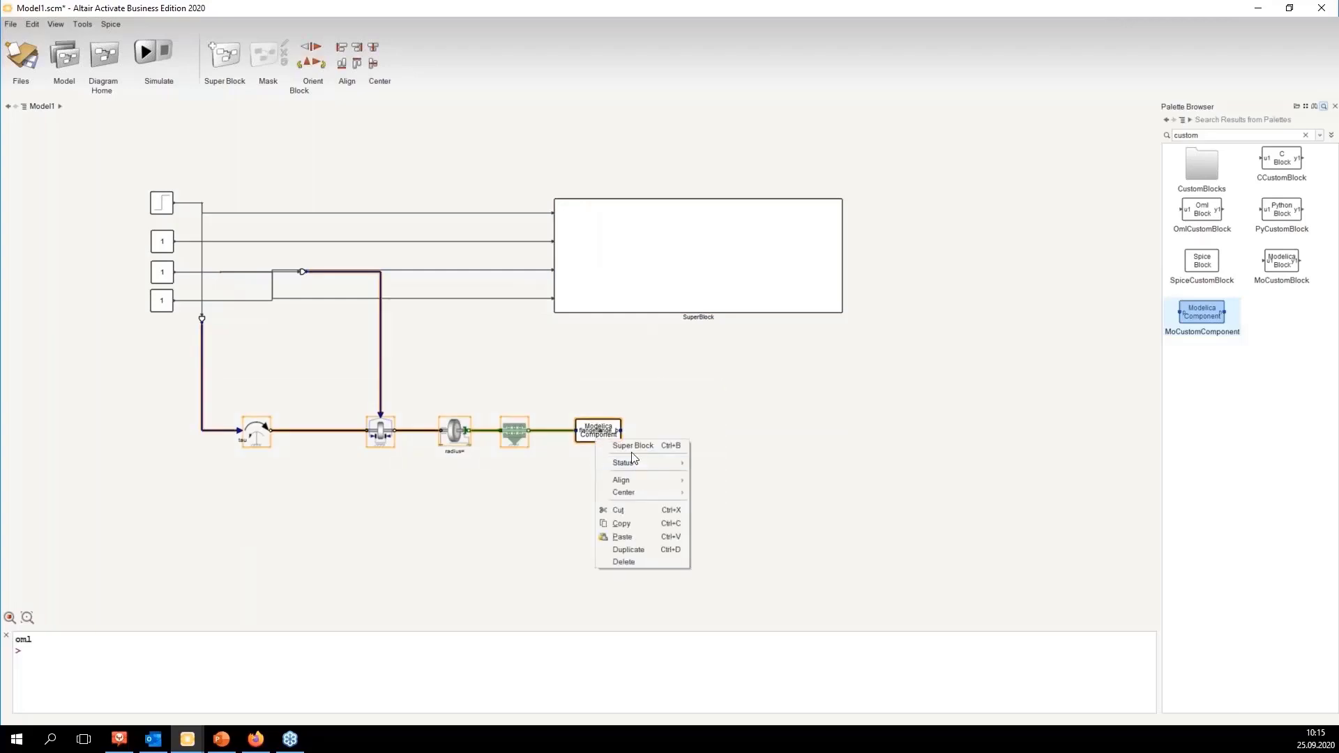
{"action": "left_click", "coordinate": [631, 447]}
{"action": "left_click_drag", "start_coordinate": [444, 420], "coordinate": [829, 349]}
{"action": "left_click_drag", "start_coordinate": [656, 359], "coordinate": [713, 359]}
{"action": "left_click_drag", "start_coordinate": [713, 301], "coordinate": [640, 305]}
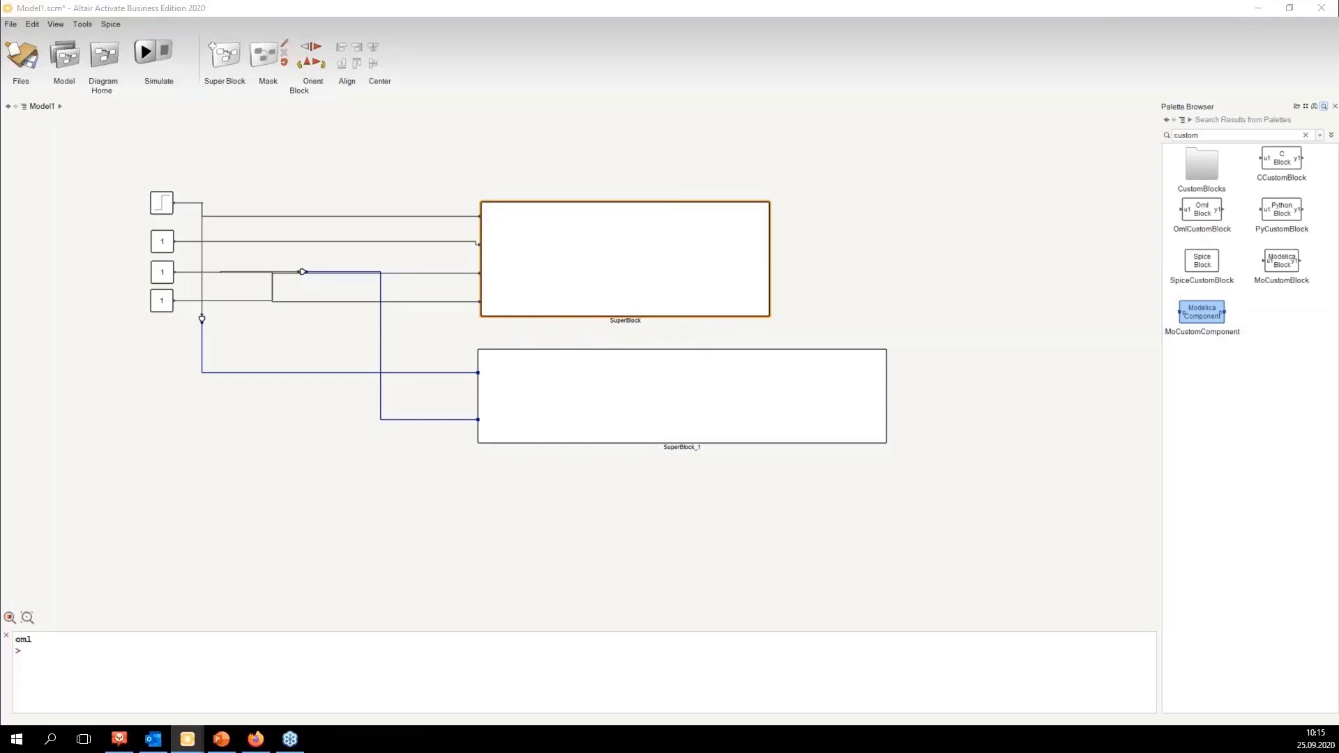
Step: Switch to the finished webinar_dynamics model and inspect its Modelica-based and signal-flow-based subsystems
{"action": "left_click_drag", "start_coordinate": [1338, 14], "coordinate": [457, 1]}
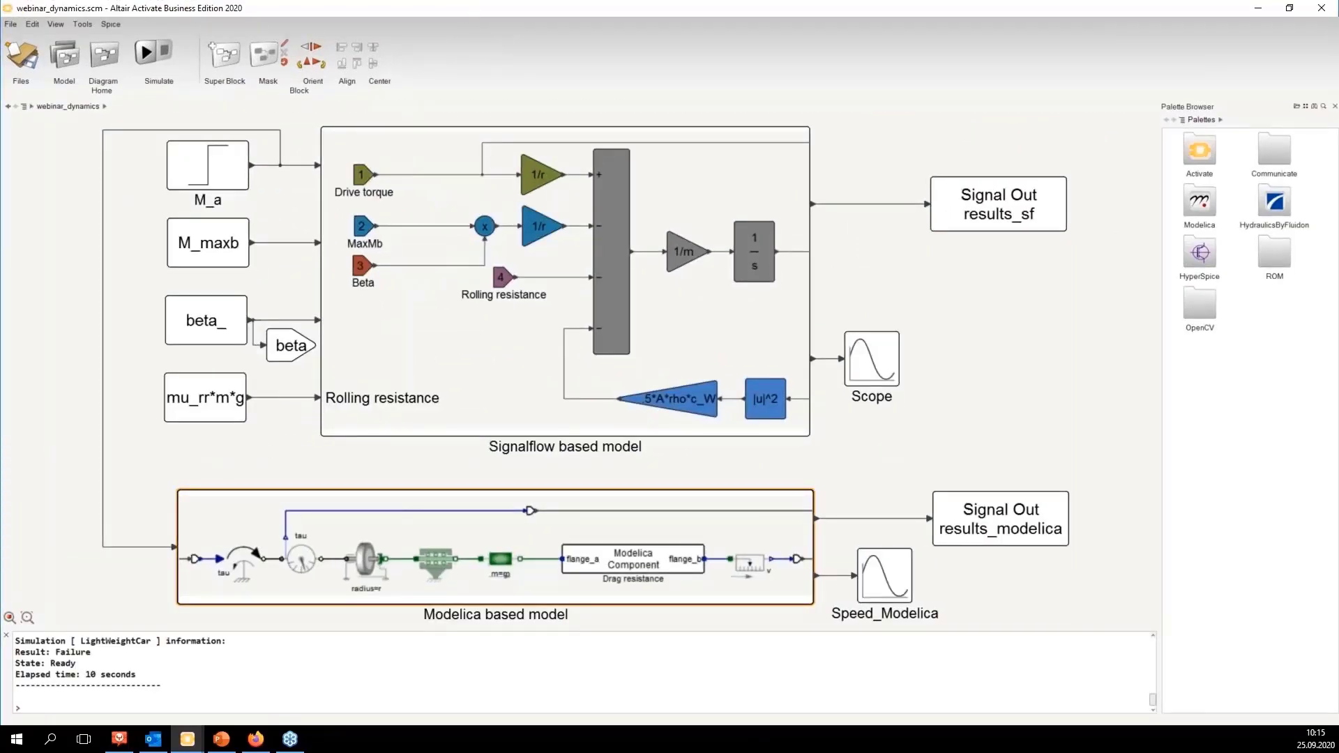
{"action": "double_click", "coordinate": [323, 517]}
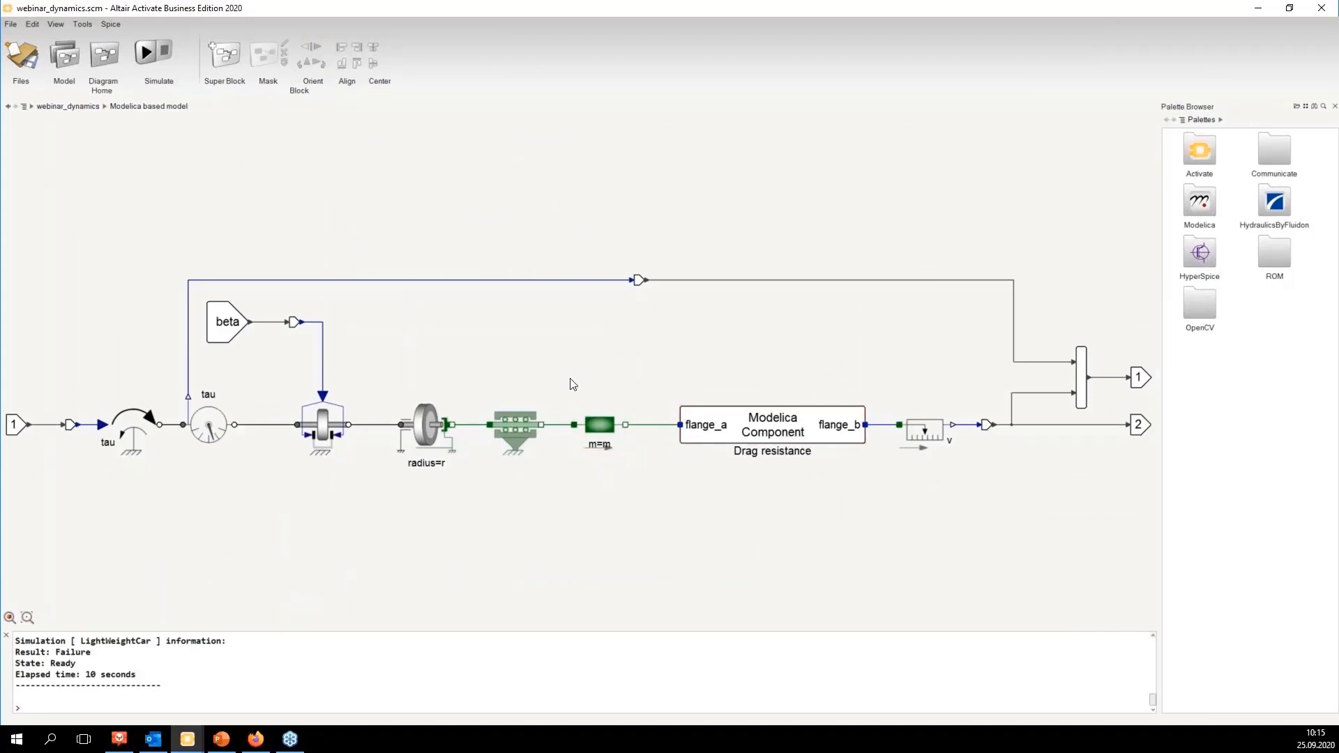
{"action": "left_click", "coordinate": [601, 434]}
{"action": "left_click", "coordinate": [583, 371]}
{"action": "left_click", "coordinate": [76, 106]}
{"action": "double_click", "coordinate": [366, 141]}
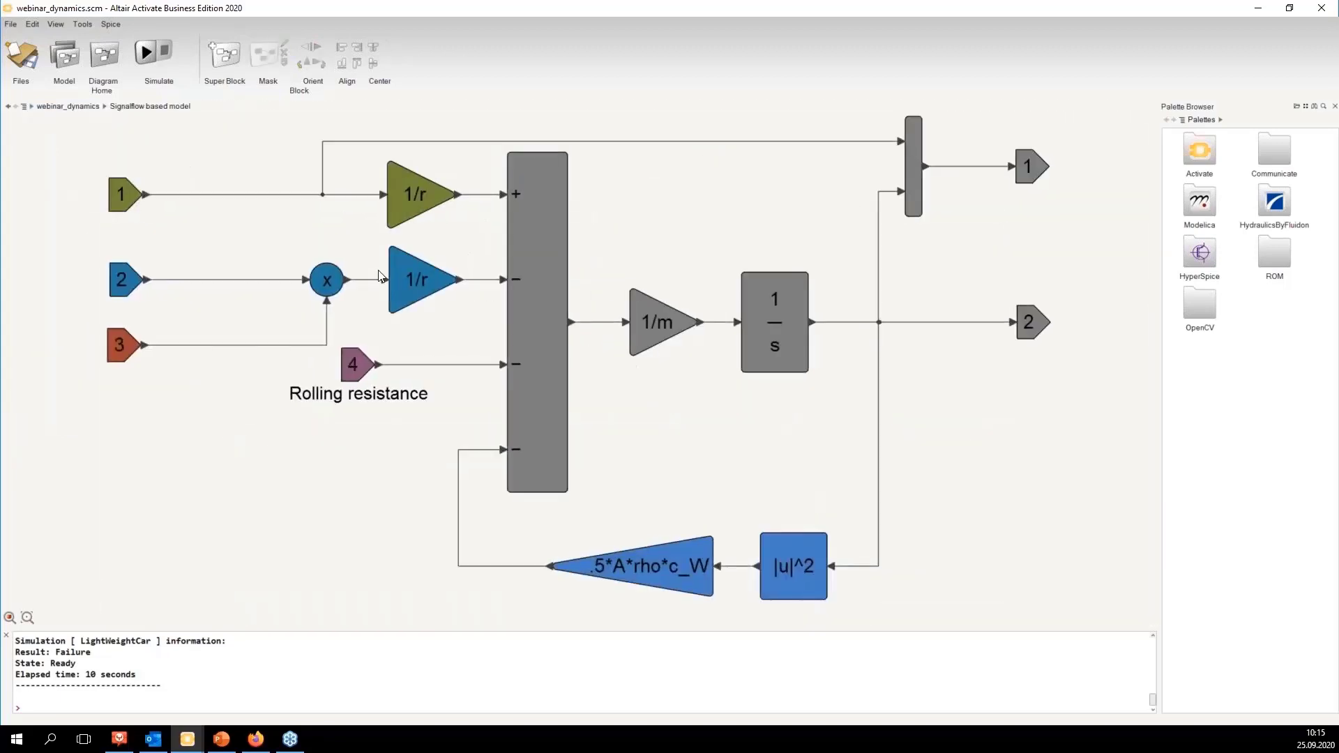
{"action": "left_click", "coordinate": [74, 108]}
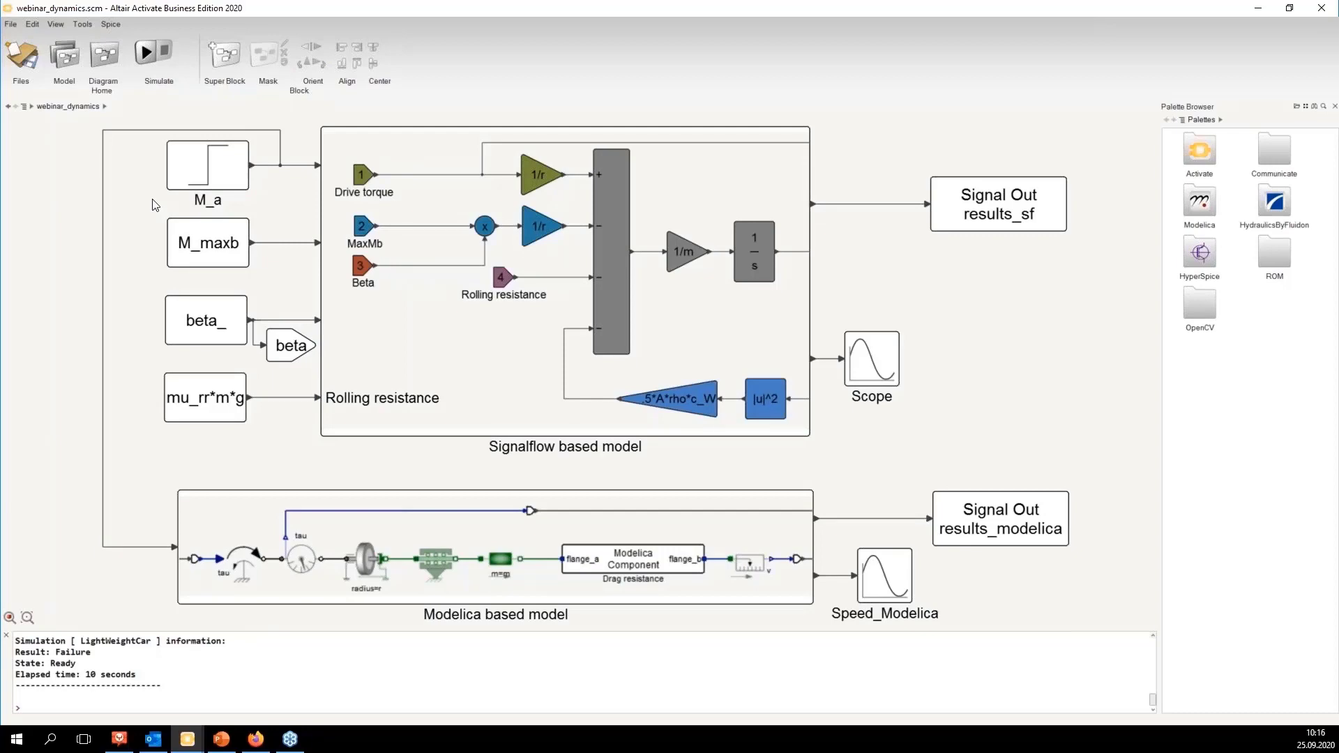
{"action": "left_click", "coordinate": [338, 492]}
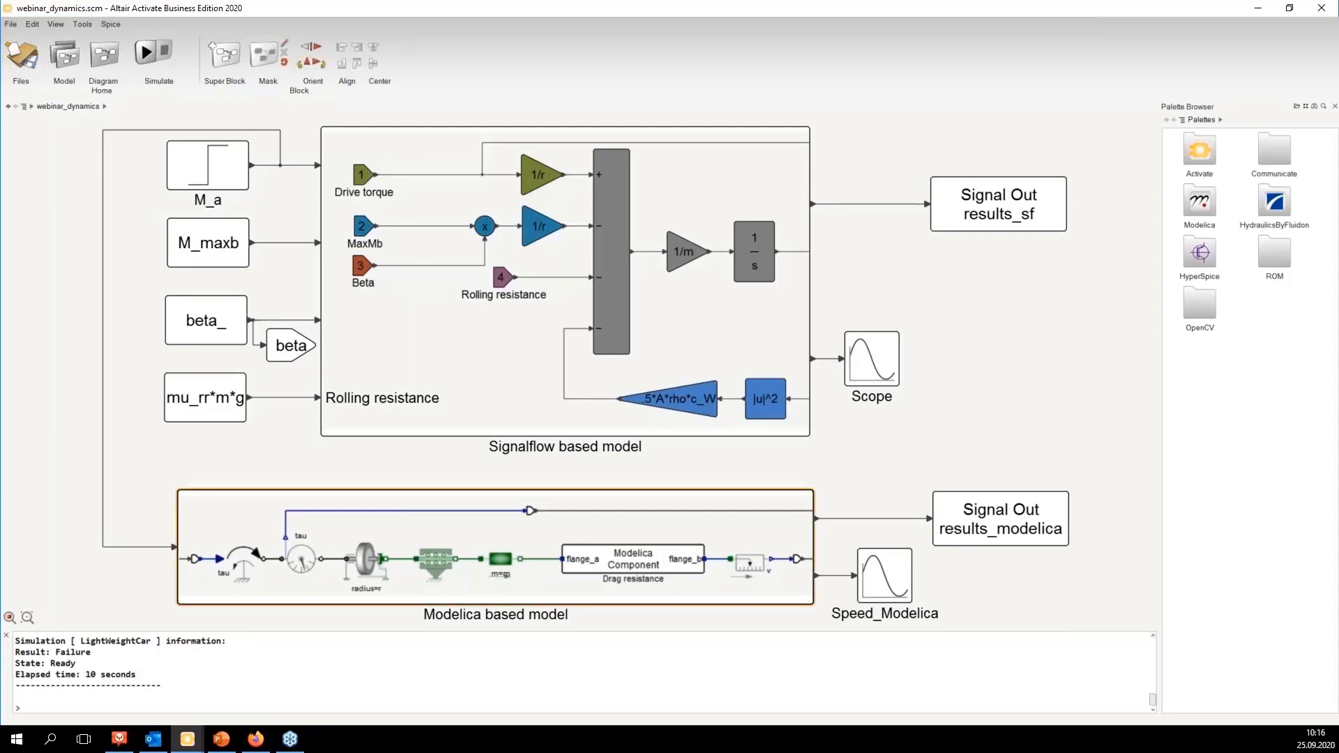
{"action": "double_click", "coordinate": [342, 493]}
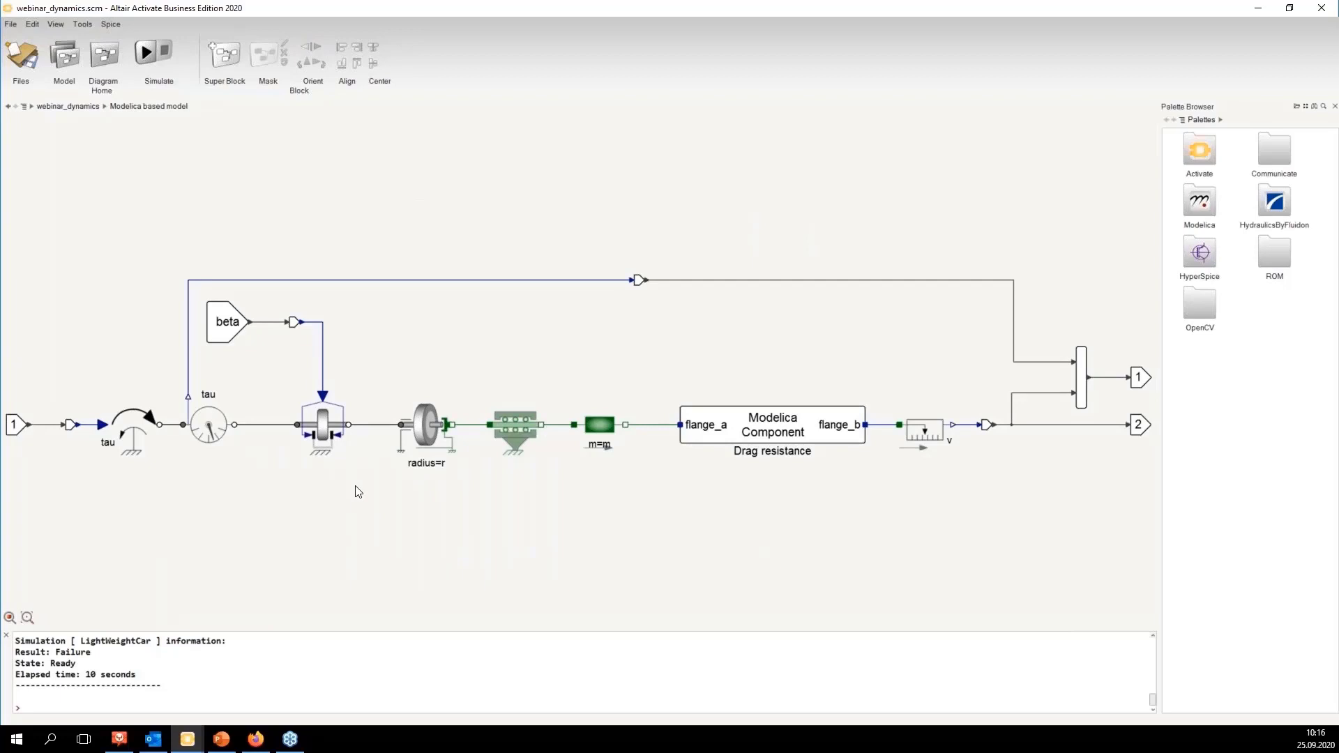
{"action": "left_click_drag", "start_coordinate": [91, 245], "coordinate": [1126, 512]}
{"action": "left_click", "coordinate": [735, 249]}
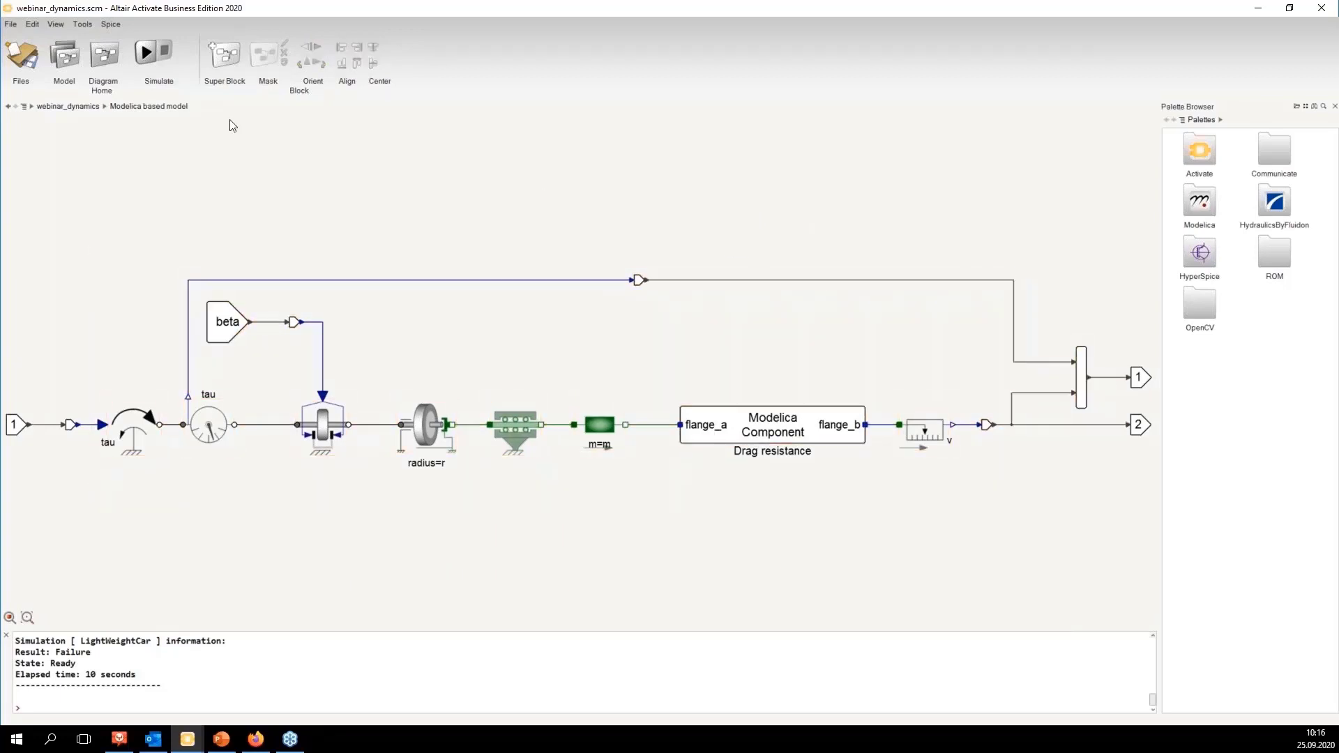
{"action": "left_click", "coordinate": [70, 107]}
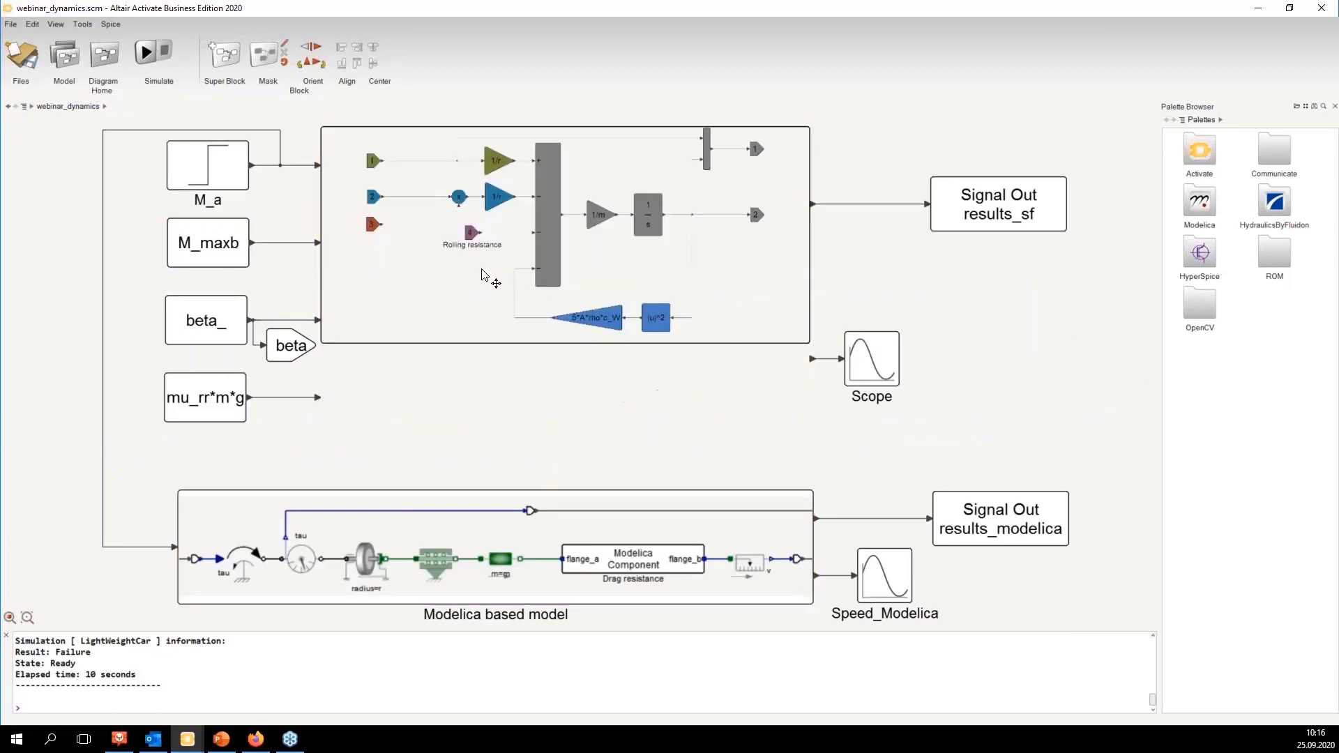
{"action": "double_click", "coordinate": [481, 274]}
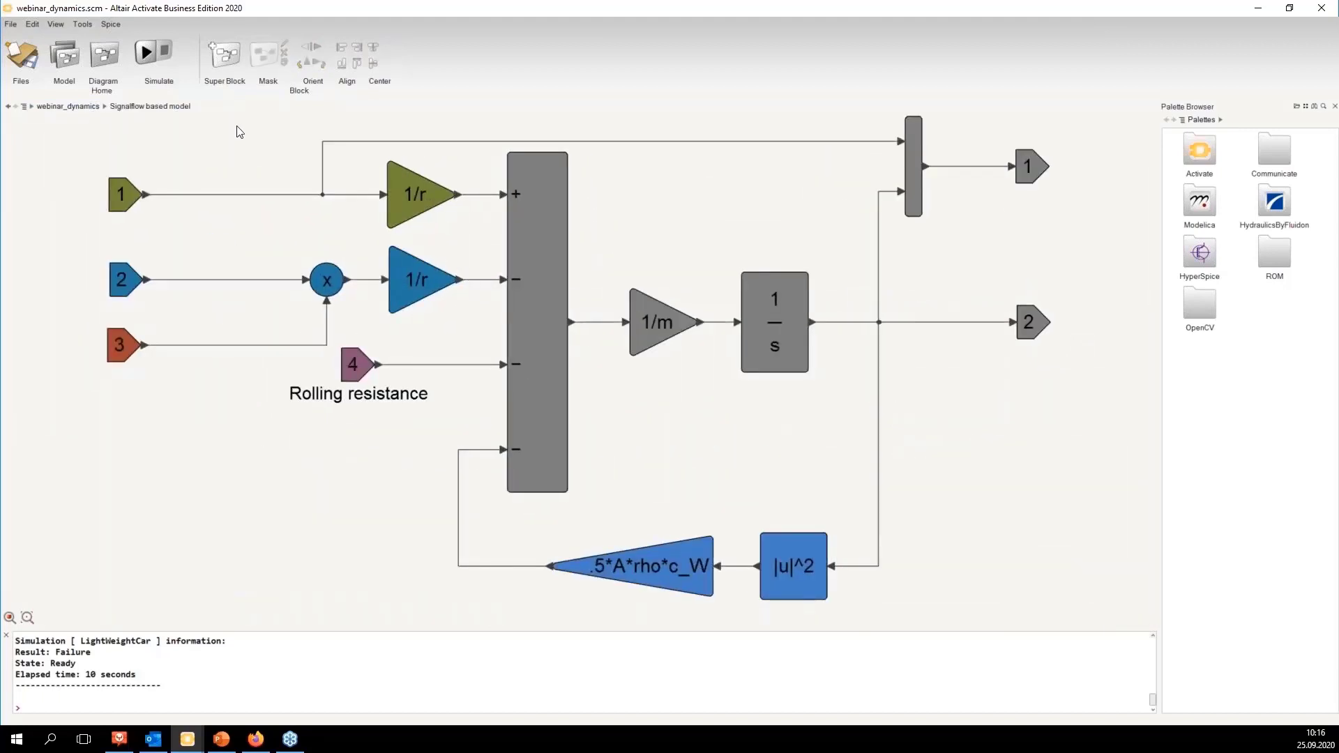
{"action": "left_click_drag", "start_coordinate": [235, 125], "coordinate": [500, 224]}
{"action": "left_click_drag", "start_coordinate": [610, 285], "coordinate": [946, 563]}
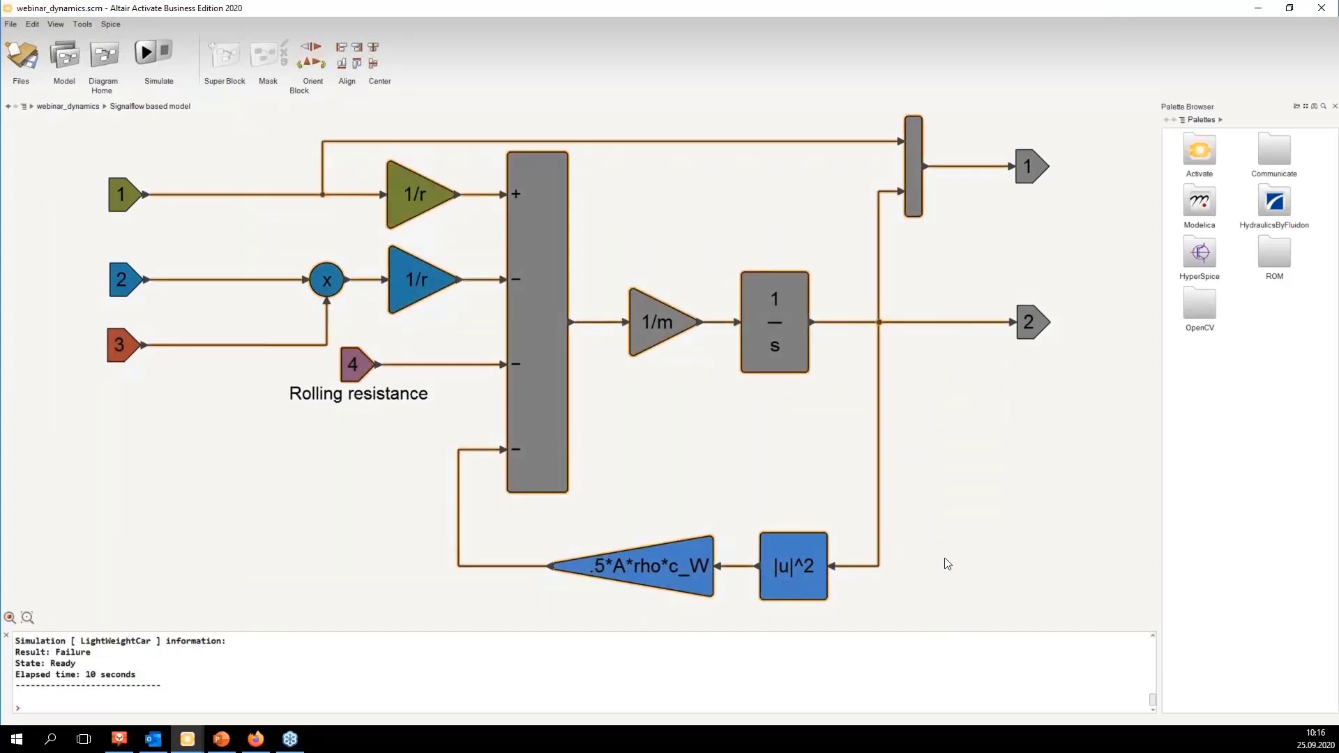
{"action": "left_click", "coordinate": [74, 106]}
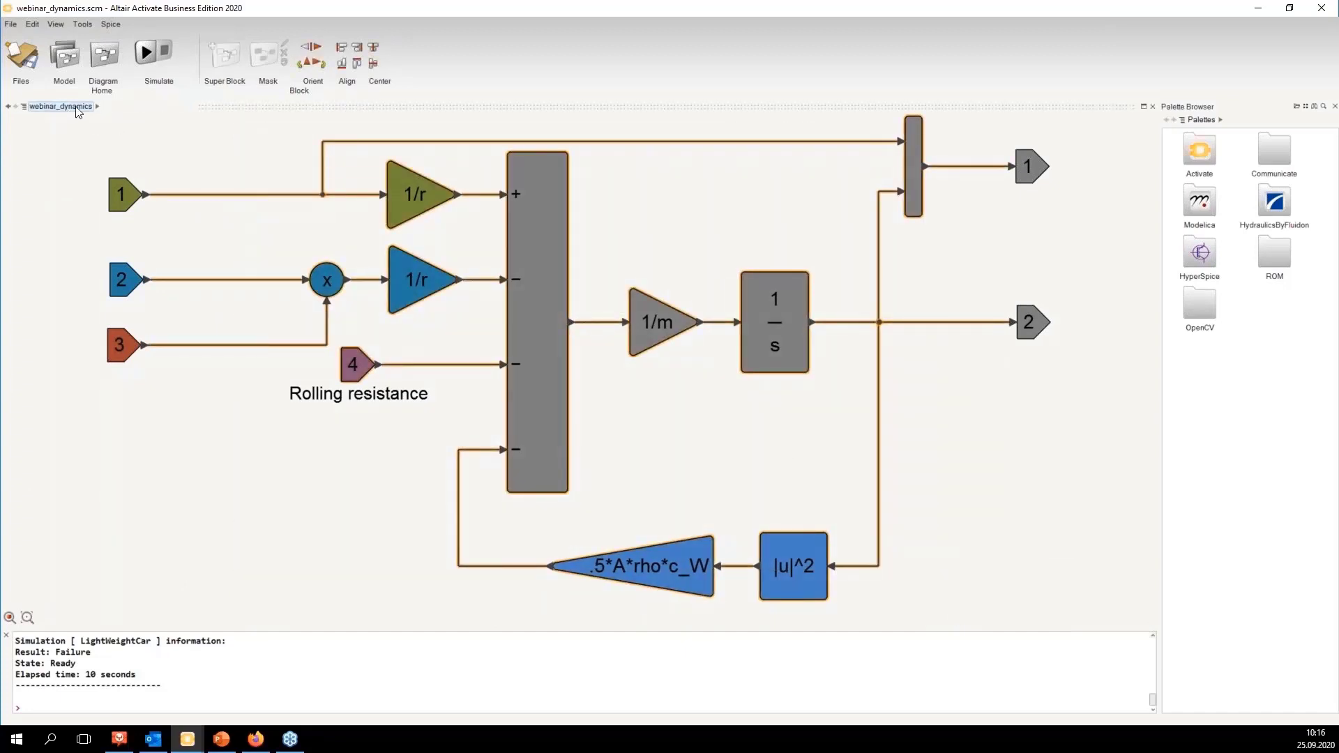
Step: Simulate the model and view the comparison plots, then close the figure
{"action": "left_click", "coordinate": [141, 56]}
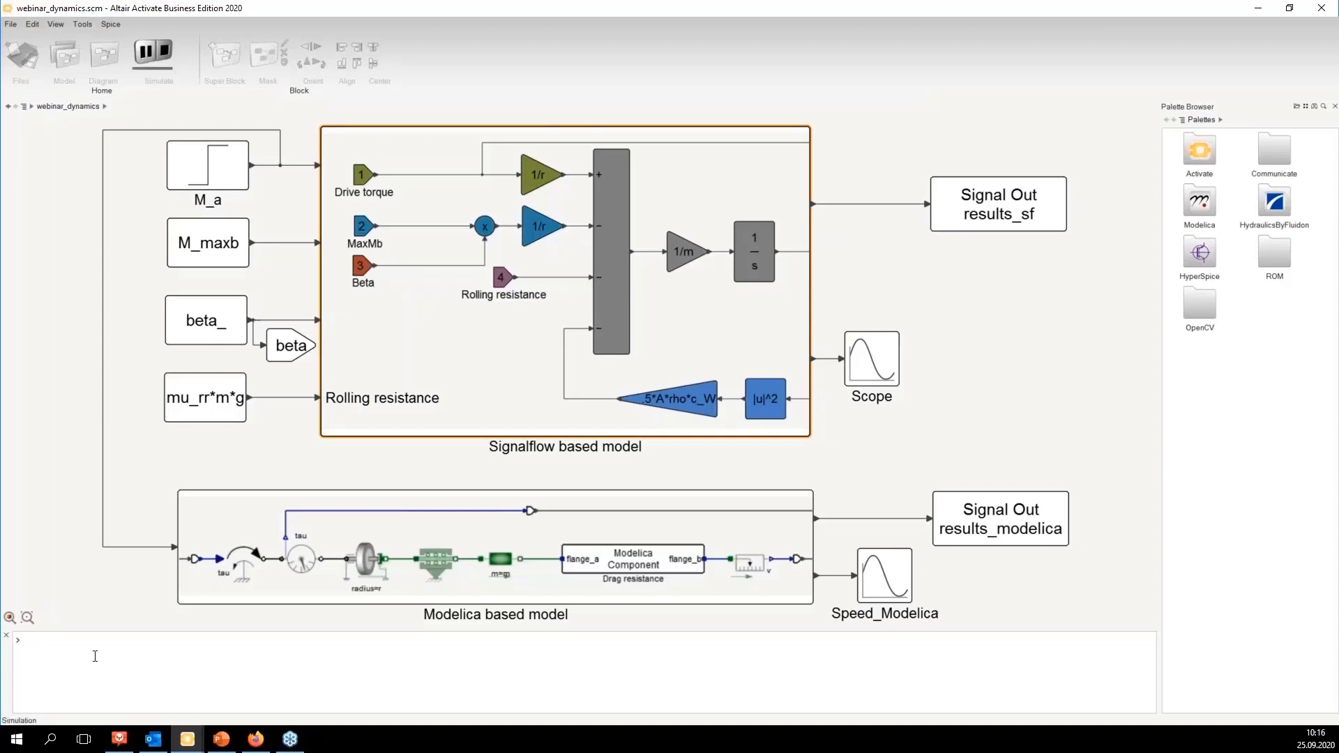
{"action": "left_click_drag", "start_coordinate": [1338, 202], "coordinate": [623, 124]}
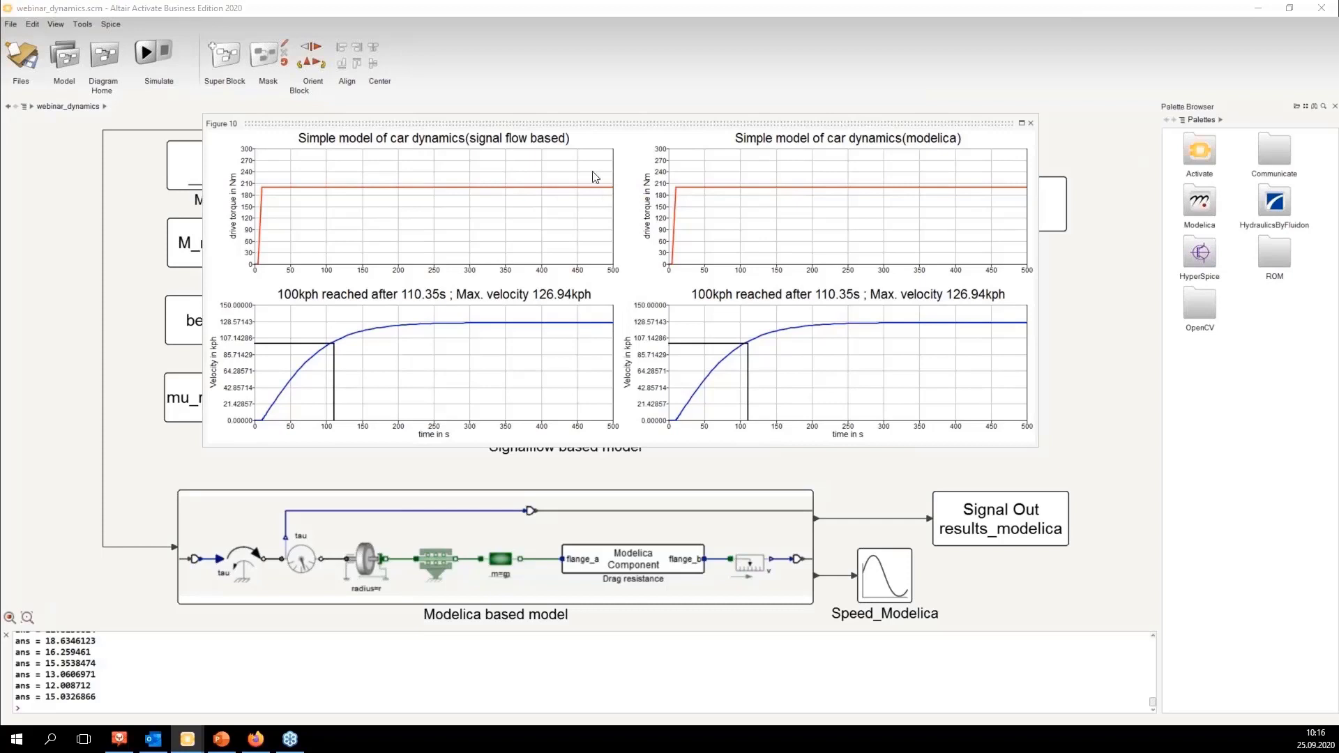
{"action": "left_click_drag", "start_coordinate": [598, 125], "coordinate": [613, 125]}
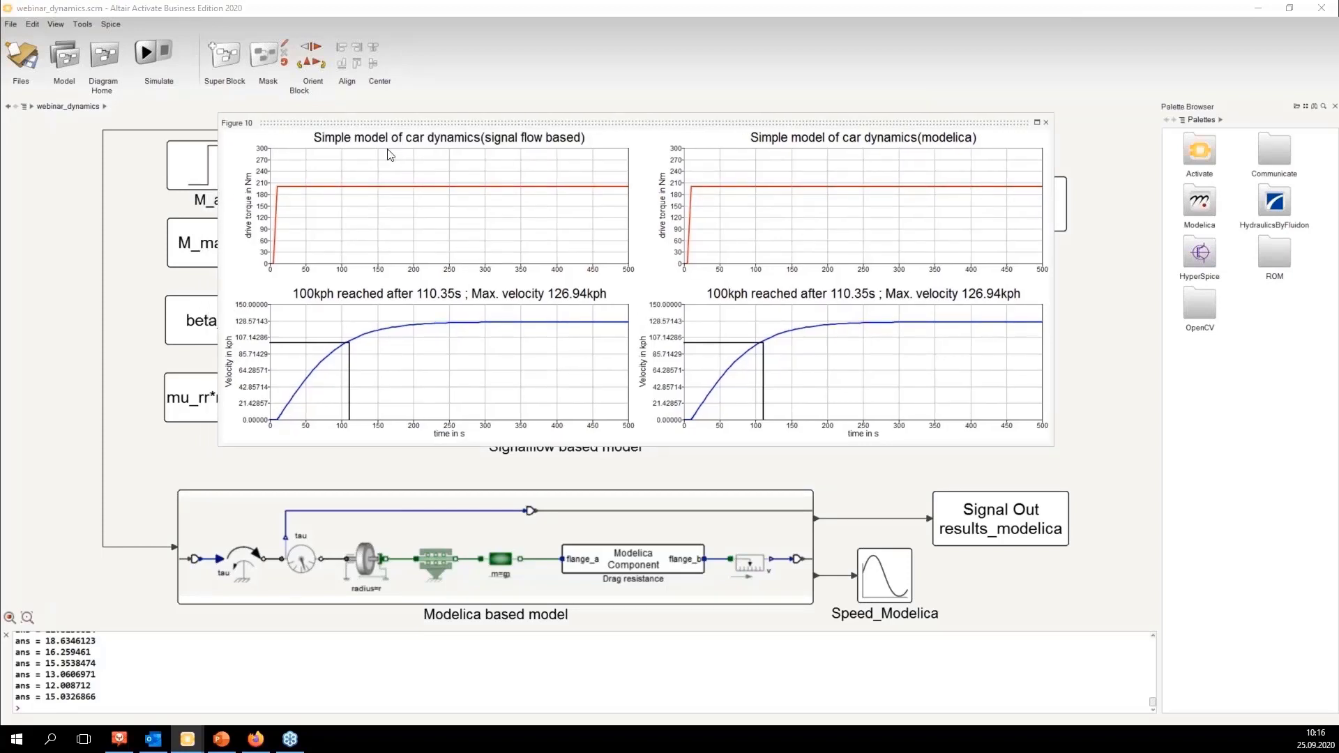
{"action": "left_click", "coordinate": [1046, 122]}
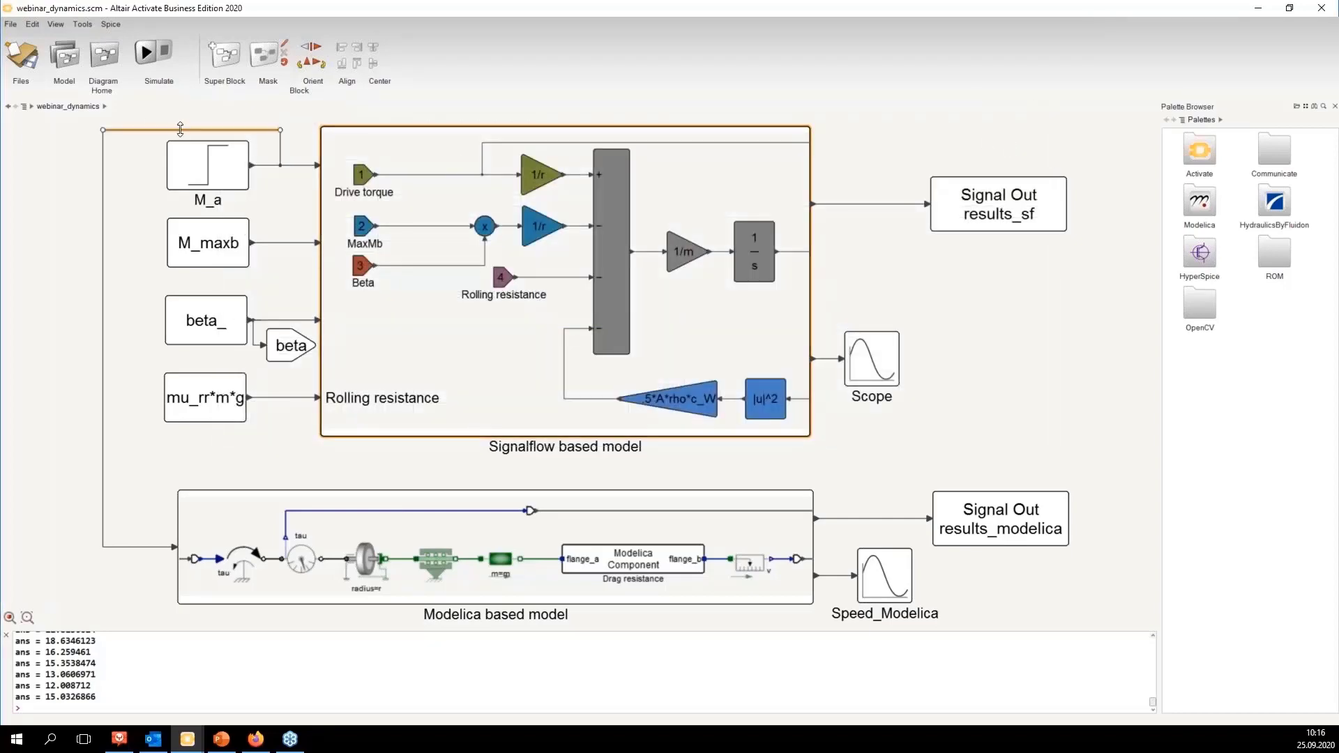
Step: Open the model's Finalization script, read through the plotting code, and close it
{"action": "left_click", "coordinate": [66, 65]}
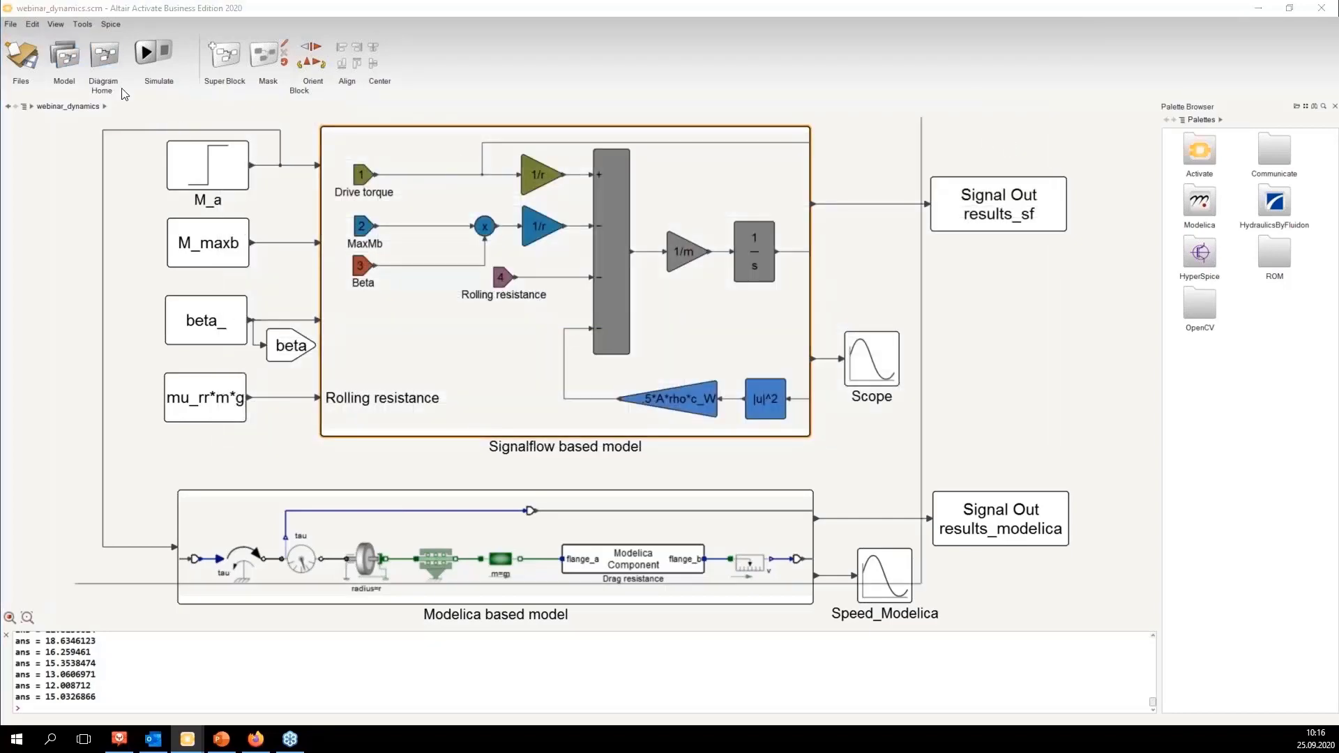
{"action": "left_click", "coordinate": [148, 137]}
{"action": "scroll", "coordinate": [210, 206], "scroll_direction": "down", "scroll_amount": 4}
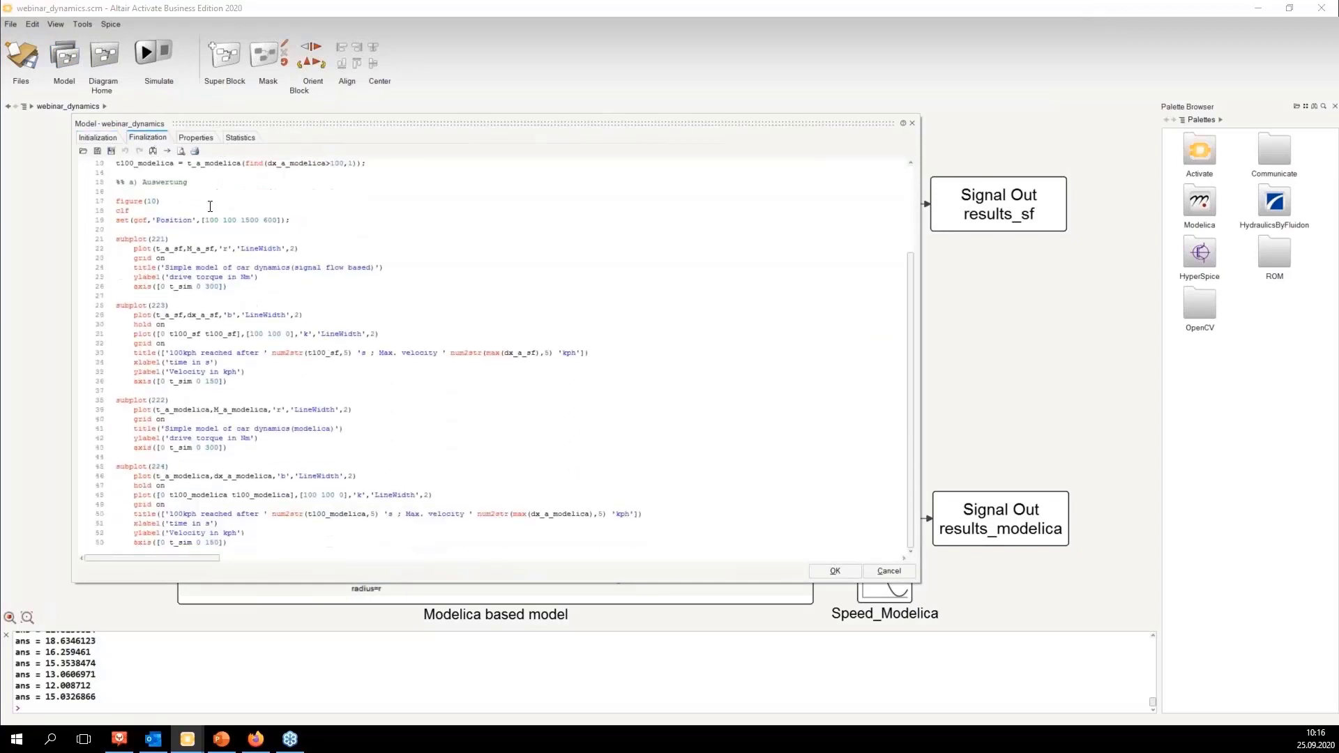
{"action": "scroll", "coordinate": [213, 207], "scroll_direction": "up", "scroll_amount": 4}
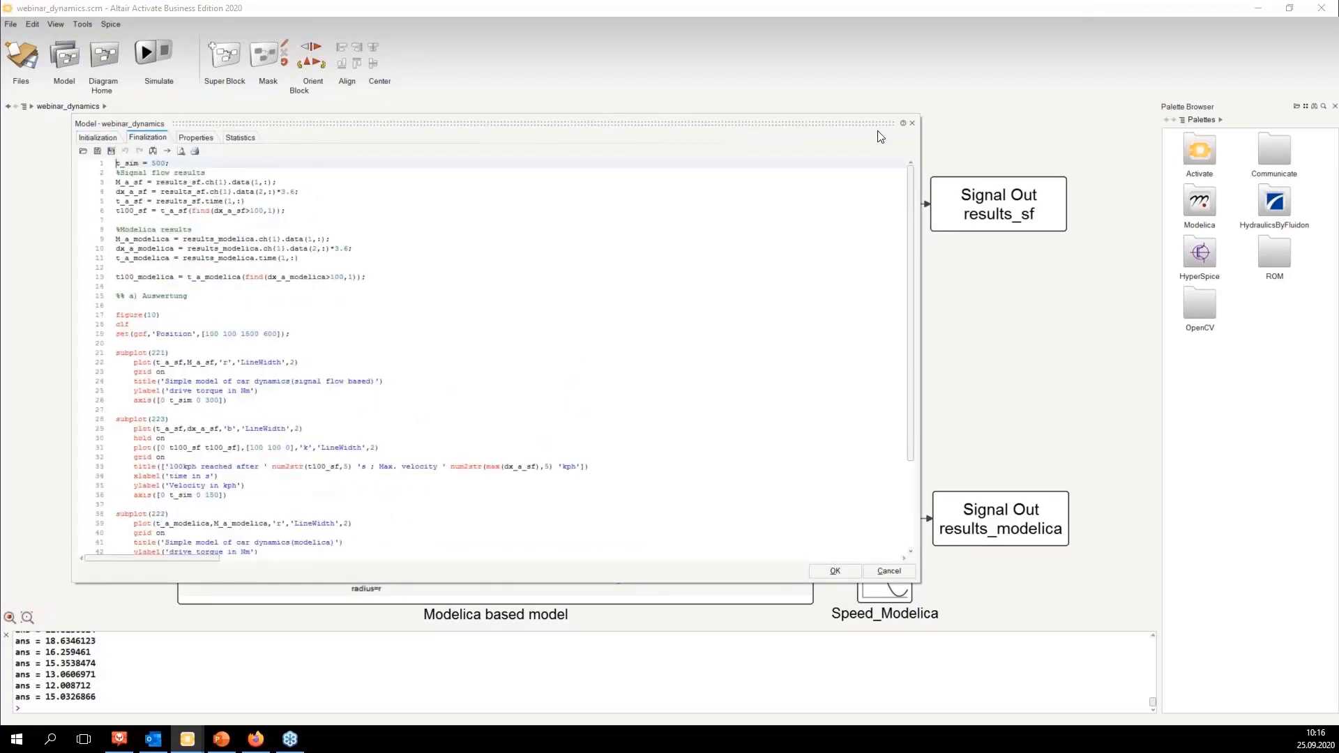
{"action": "left_click", "coordinate": [912, 124]}
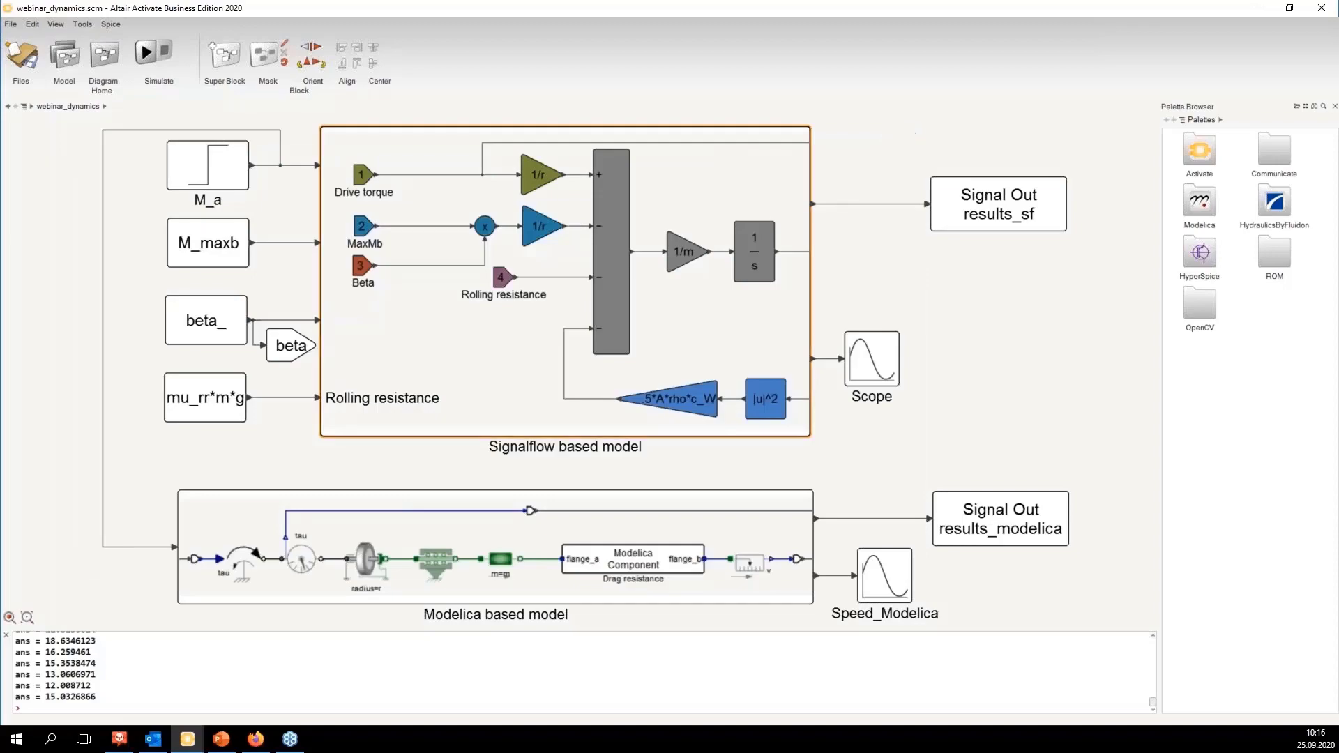